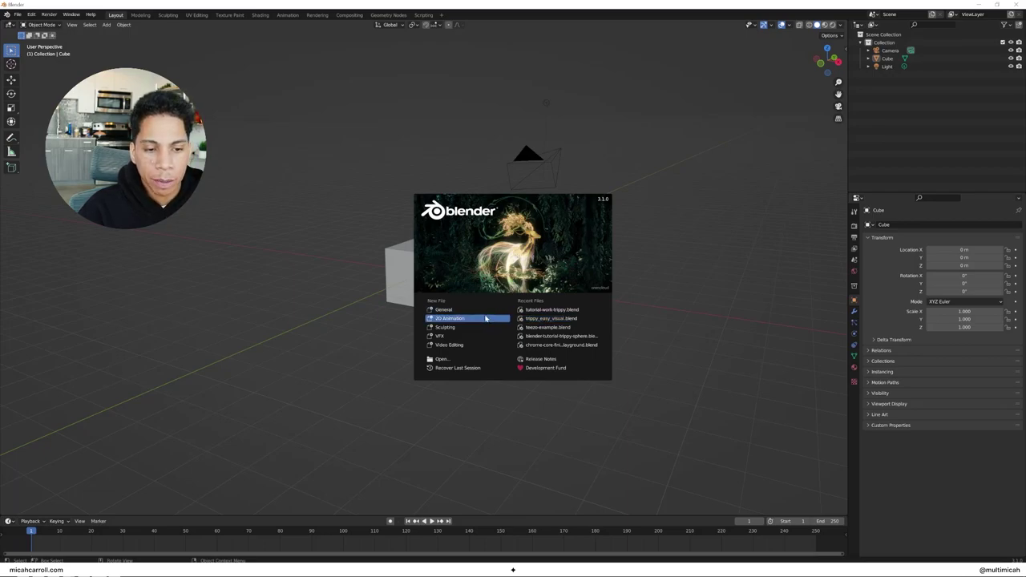
# - Dismiss the splash screen and delete the default cube, camera and light from the scene
pyautogui.click(481, 306)
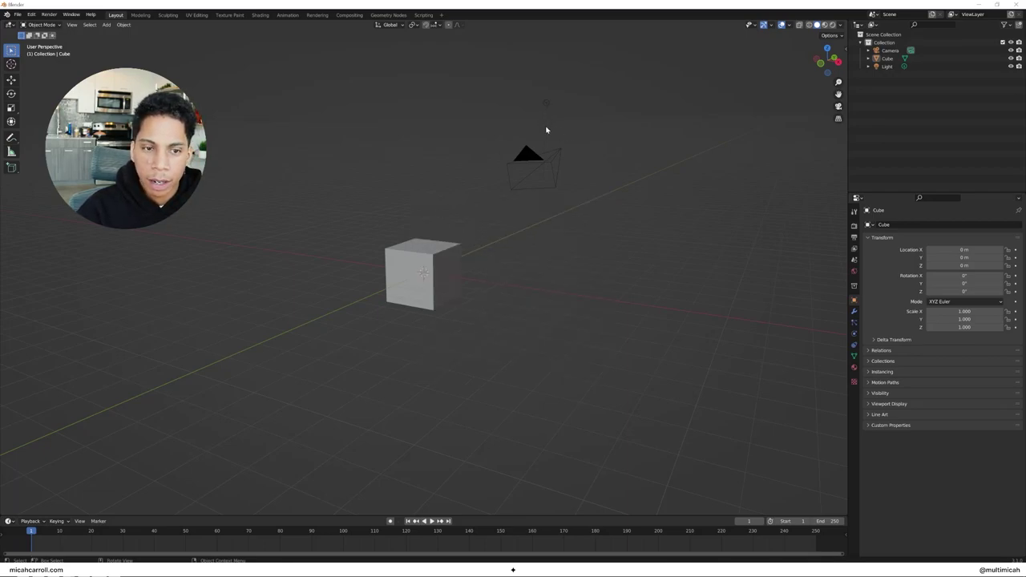
pyautogui.moveTo(546, 130); pyautogui.dragTo(511, 141, button='middle')
pyautogui.moveTo(702, 82); pyautogui.dragTo(231, 353)
pyautogui.press('x')
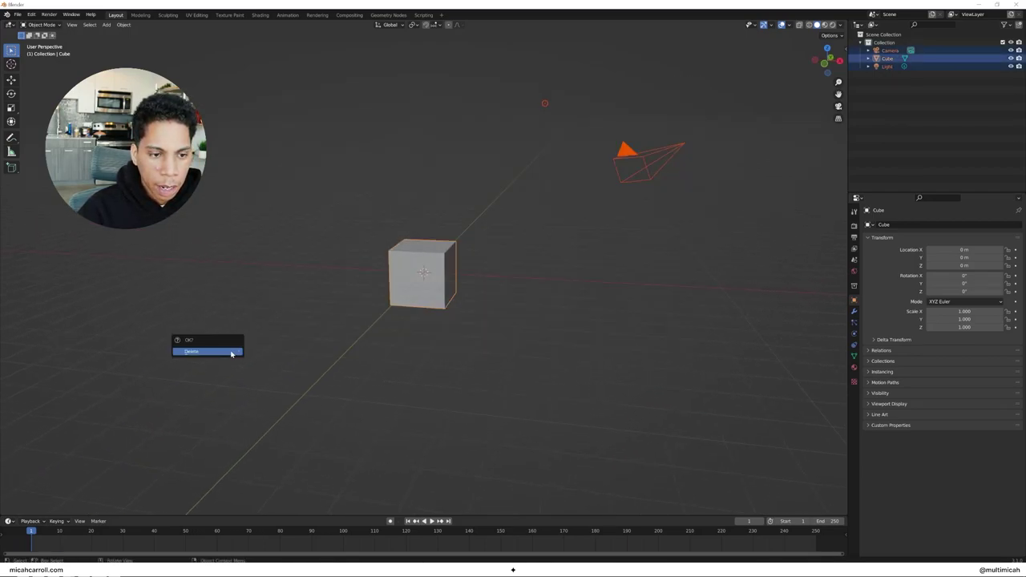
pyautogui.click(231, 353)
pyautogui.moveTo(449, 284)
pyautogui.mouseDown(button='middle')
pyautogui.moveTo(488, 305)
pyautogui.moveTo(440, 295)
pyautogui.mouseUp(button='middle')
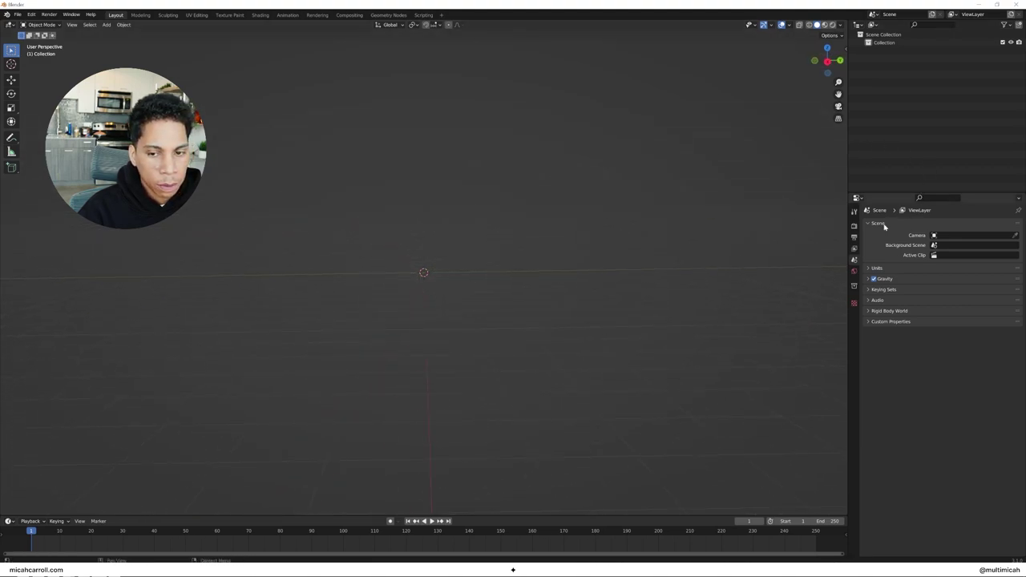
# - Check the default F-Curve interpolation in the Animation preferences, leaving it at Linear
pyautogui.click(854, 227)
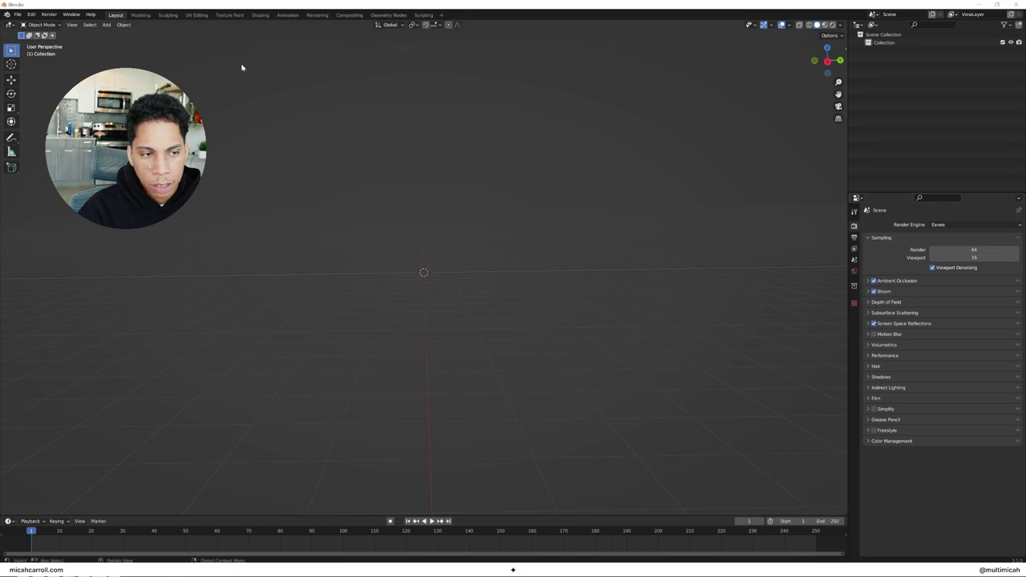
pyautogui.click(31, 14)
pyautogui.click(44, 128)
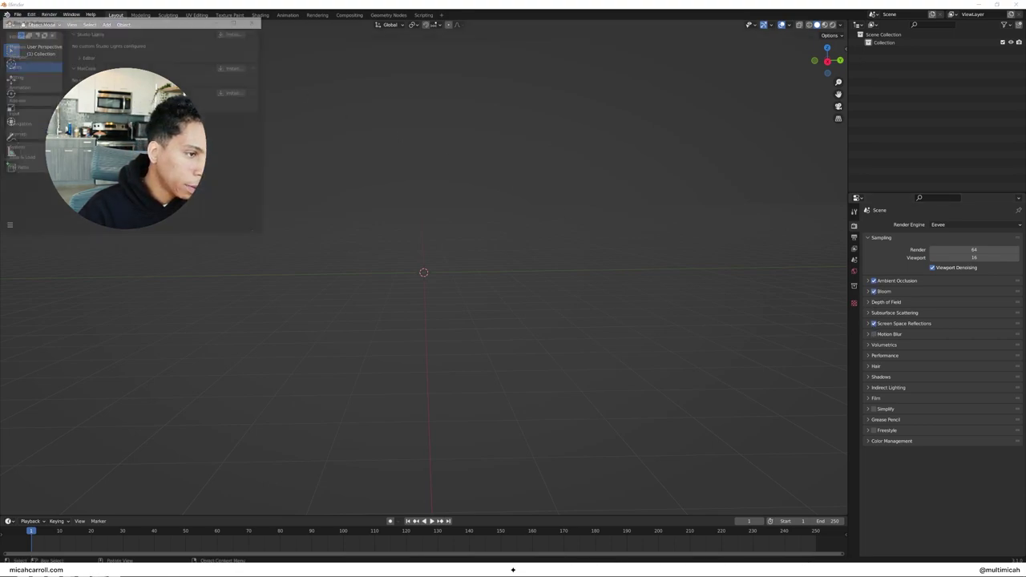
pyautogui.moveTo(101, 24); pyautogui.dragTo(572, 154)
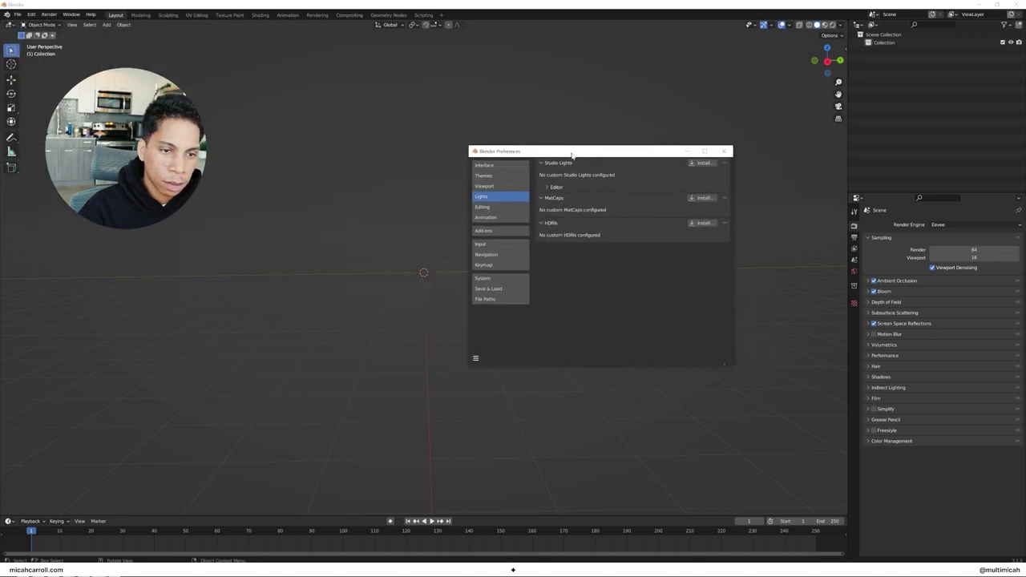
pyautogui.click(507, 218)
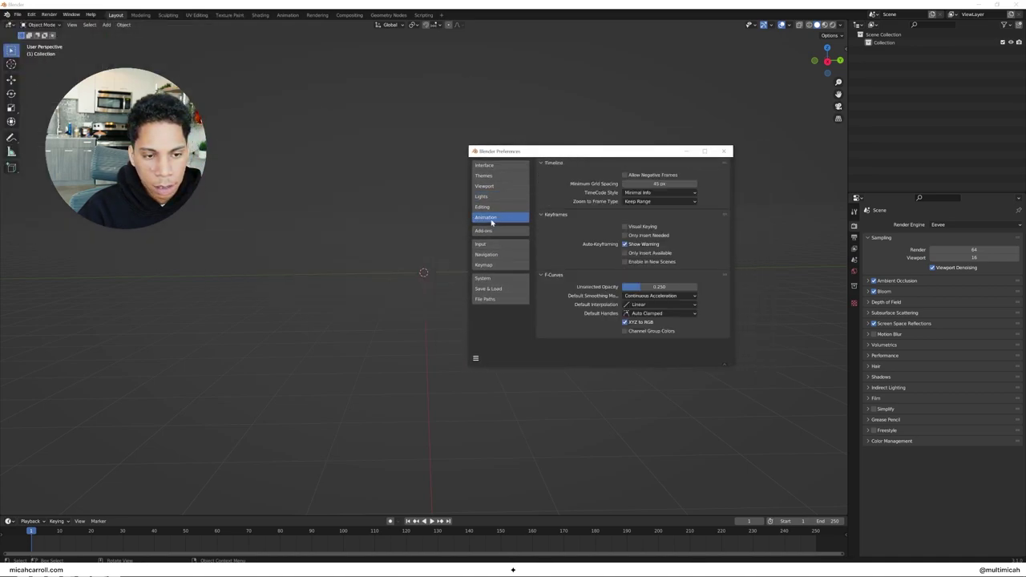
pyautogui.click(635, 307)
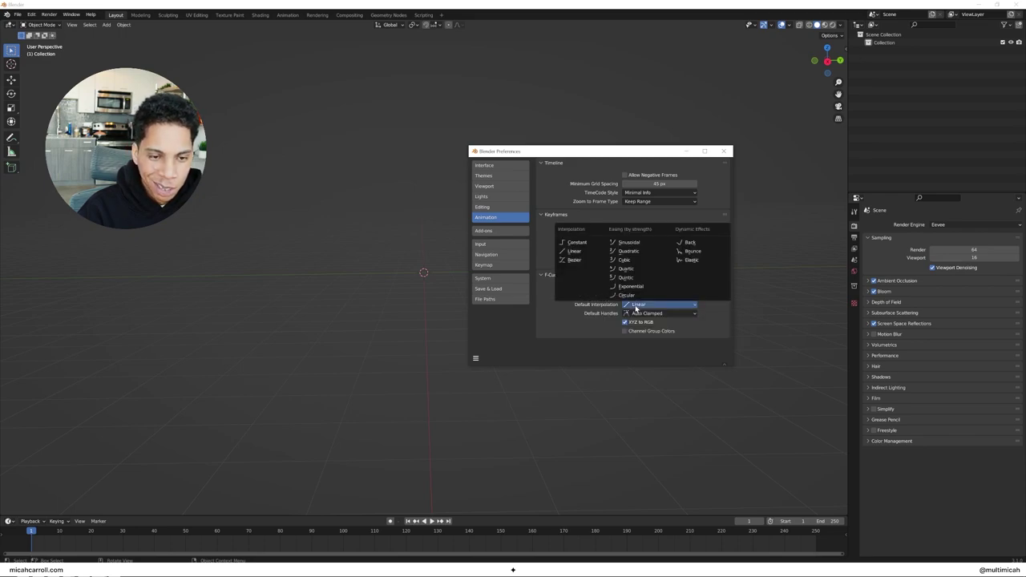
pyautogui.click(636, 308)
pyautogui.click(724, 150)
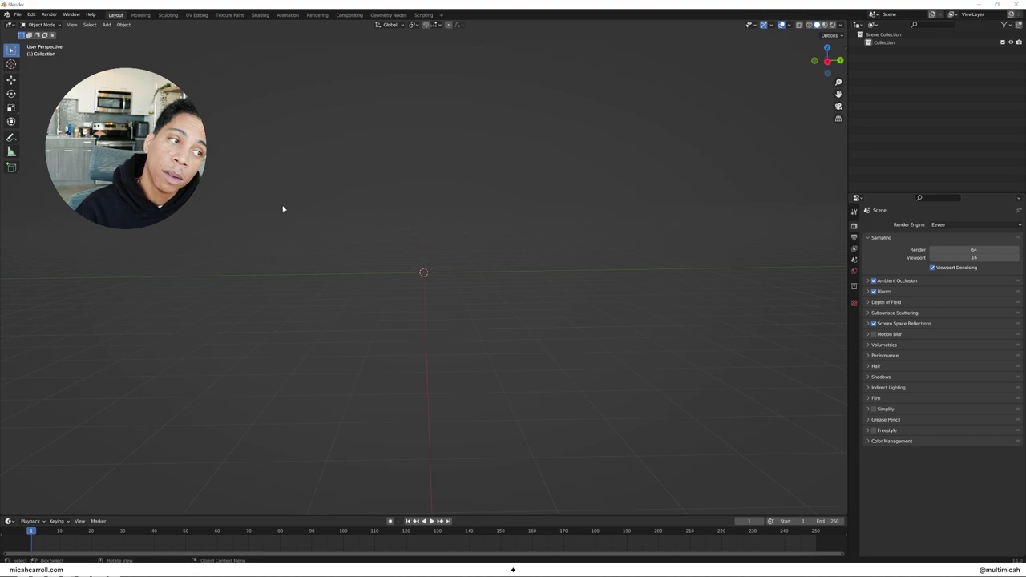
pyautogui.click(17, 15)
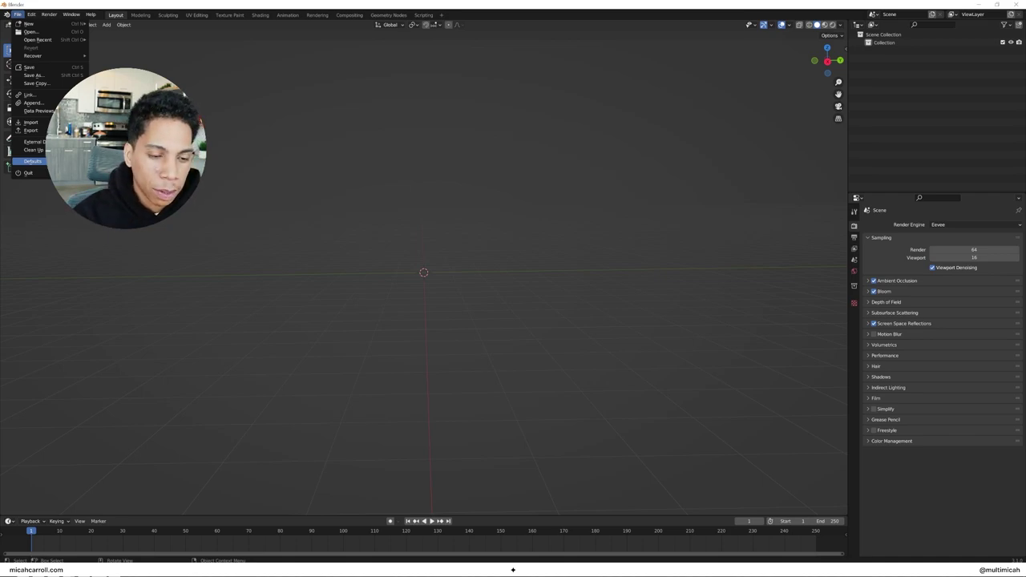
pyautogui.click(333, 142)
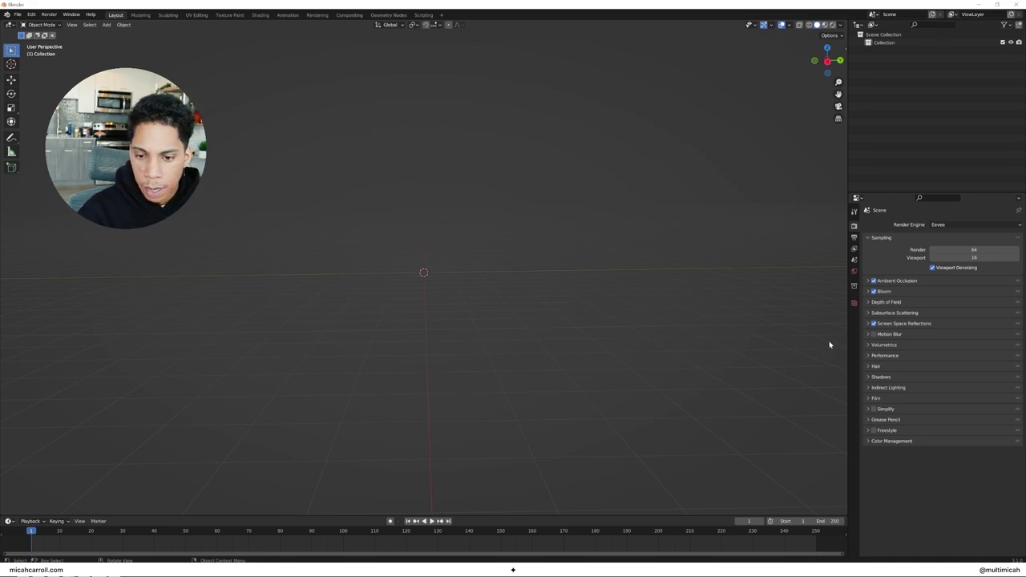
pyautogui.click(854, 237)
pyautogui.click(854, 226)
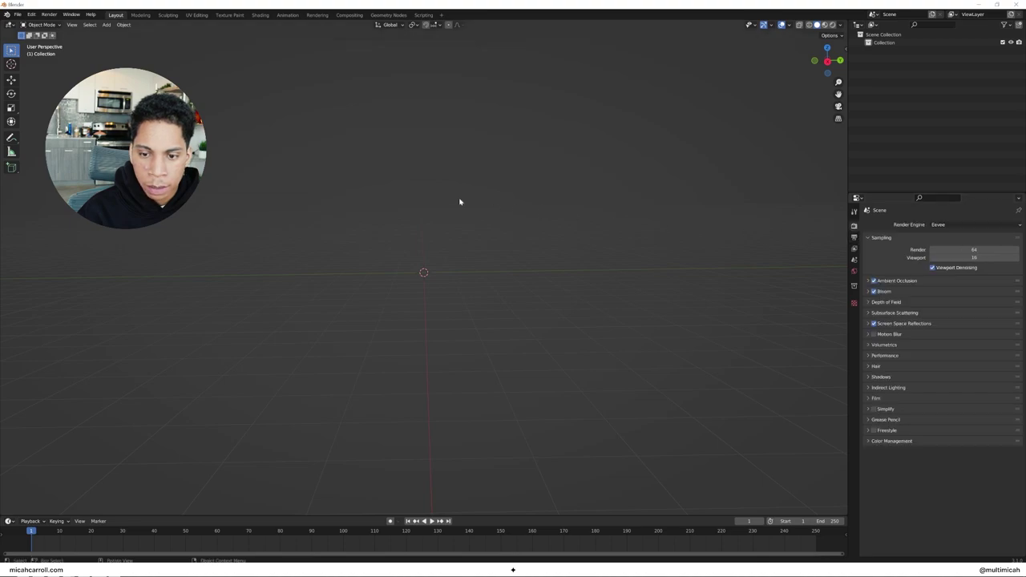
pyautogui.moveTo(509, 218)
pyautogui.mouseDown(button='middle')
pyautogui.moveTo(492, 206)
pyautogui.moveTo(503, 218)
pyautogui.mouseUp(button='middle')
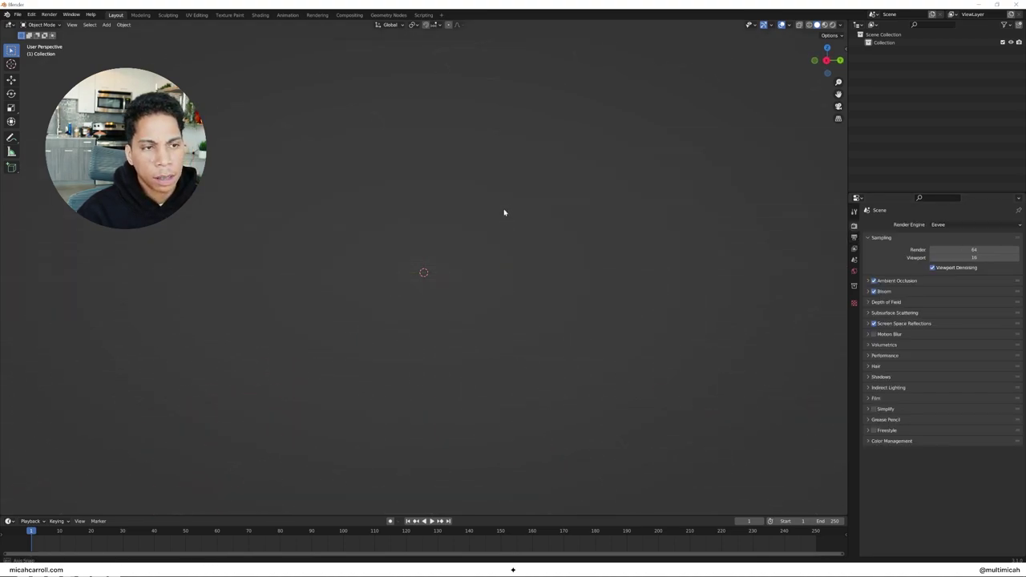
pyautogui.moveTo(508, 214); pyautogui.dragTo(505, 214, button='middle')
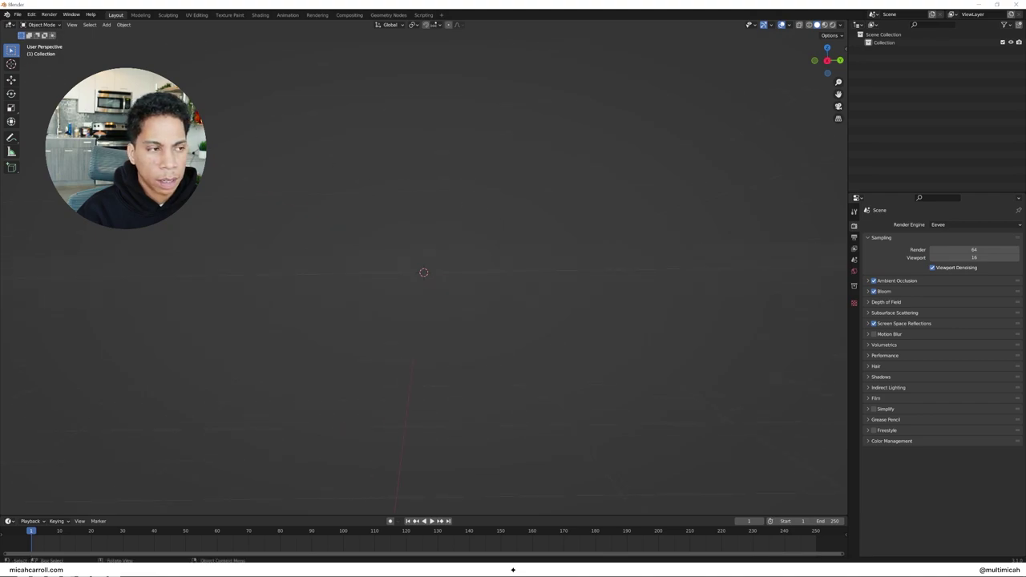
# - Search the add-on preferences for "Import ima" and check that Import Images as Planes is enabled
pyautogui.click(31, 14)
pyautogui.click(40, 129)
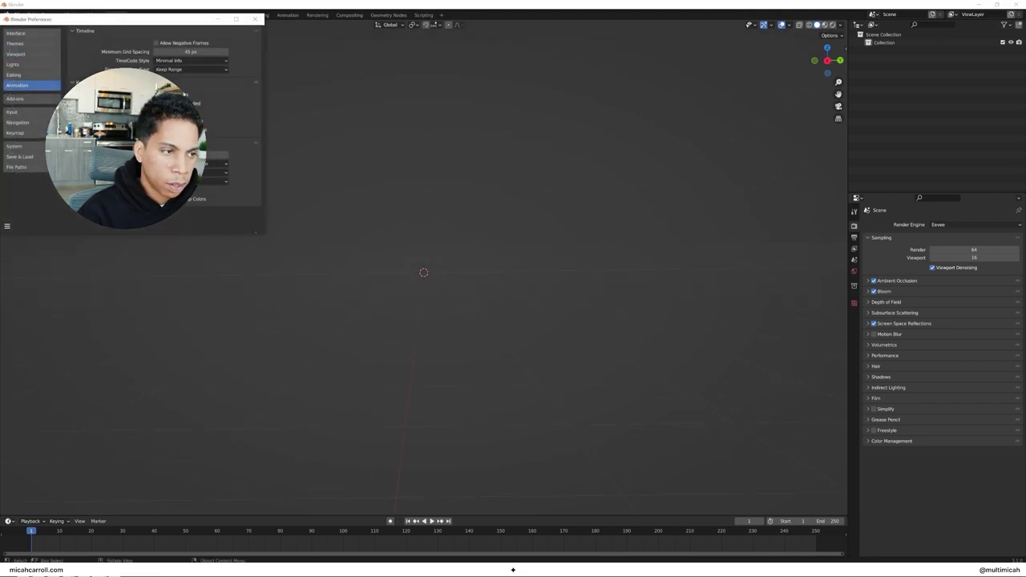
pyautogui.click(16, 98)
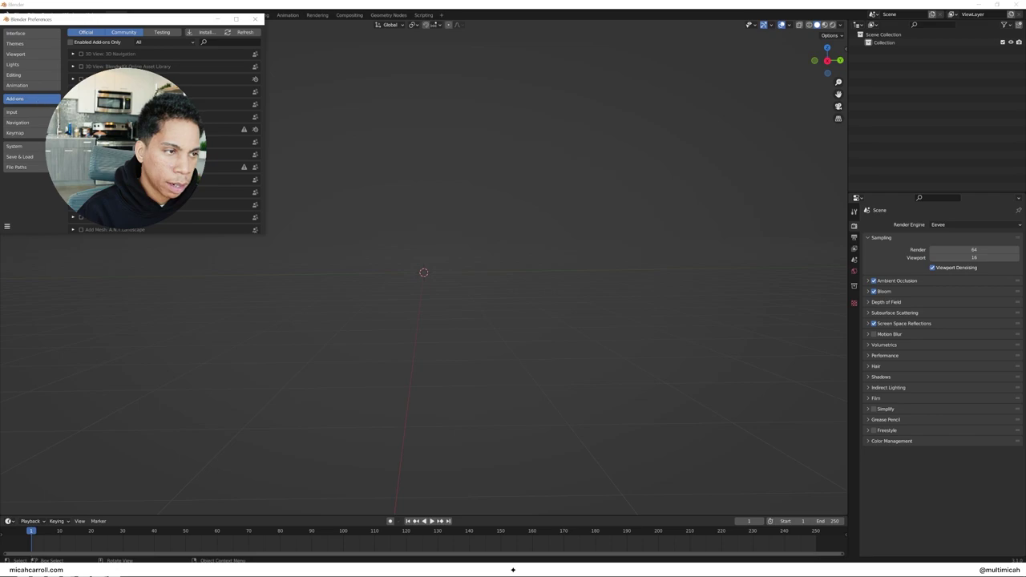
pyautogui.click(216, 43)
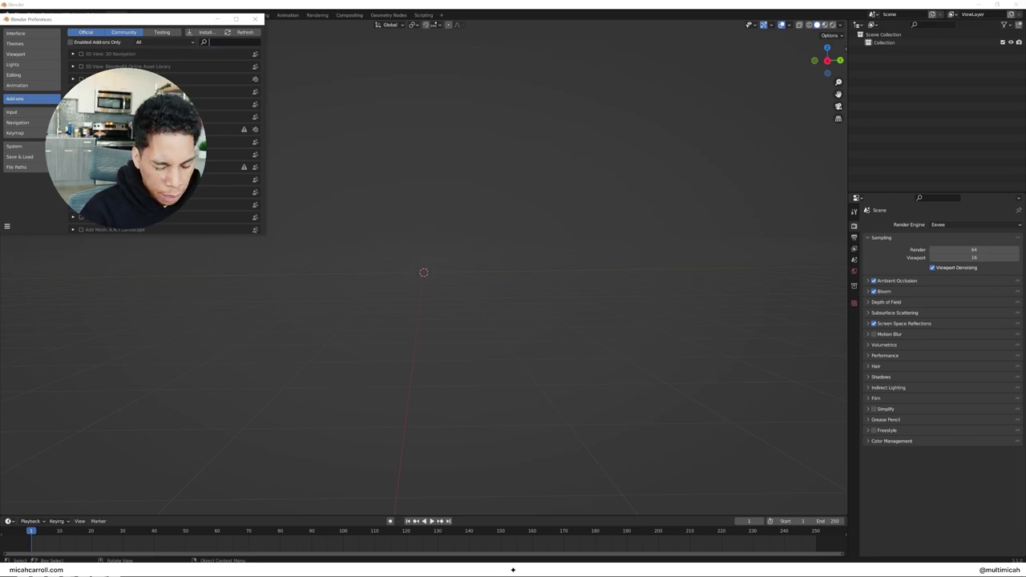
pyautogui.write('Import ima')
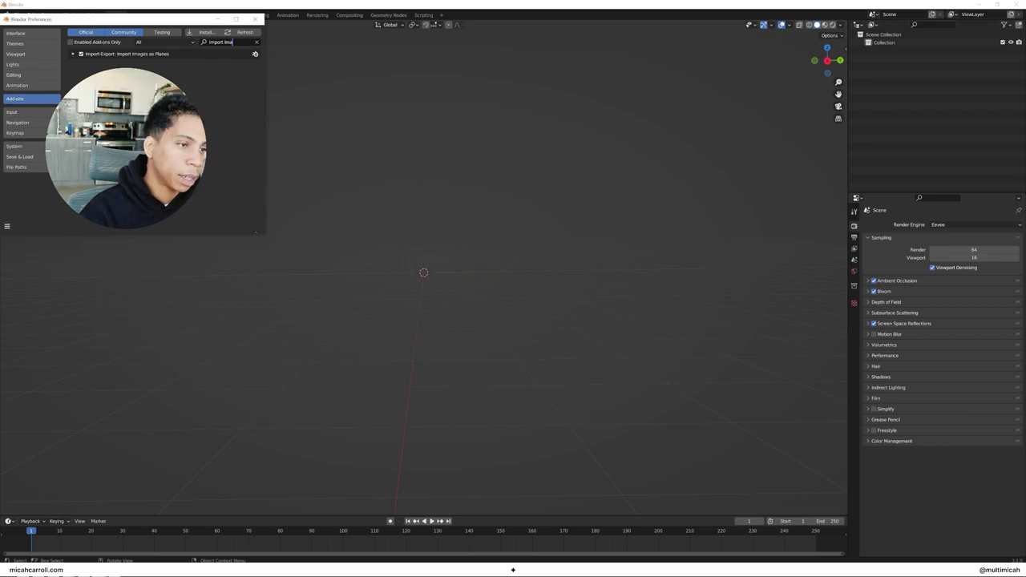
pyautogui.moveTo(201, 19); pyautogui.dragTo(488, 143)
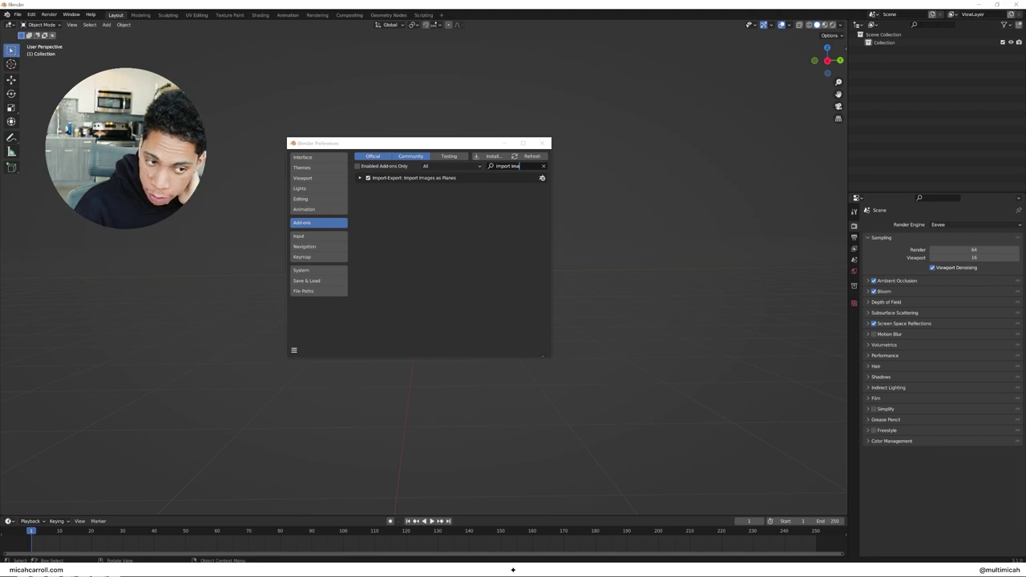
pyautogui.click(546, 144)
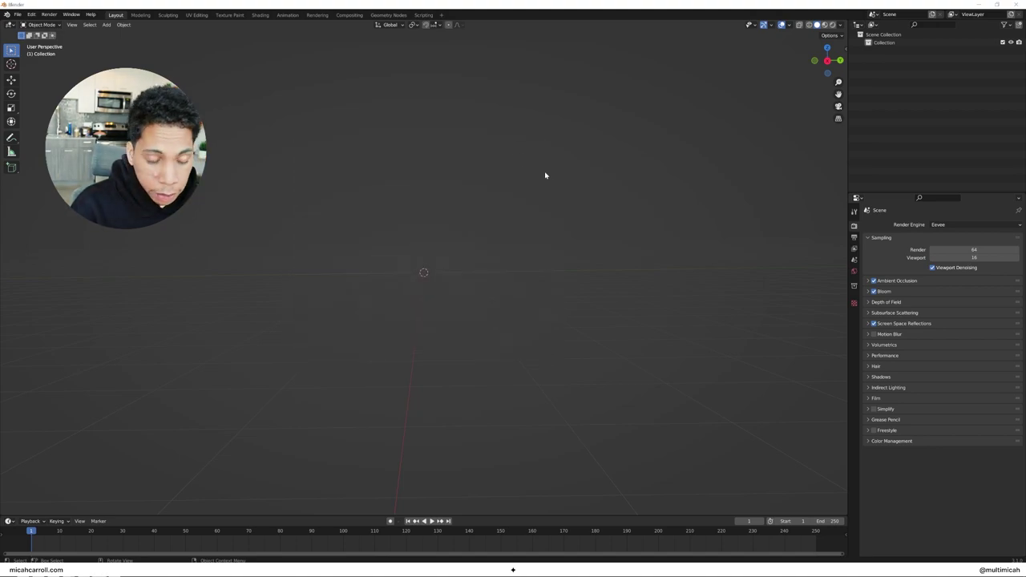
# - Switch to the browser and inspect the Kawaii Stuff - Made for The Sims model on Sketchfab from several angles
pyautogui.moveTo(470, 237)
pyautogui.mouseDown(button='middle')
pyautogui.moveTo(476, 227)
pyautogui.moveTo(469, 239)
pyautogui.mouseUp(button='middle')
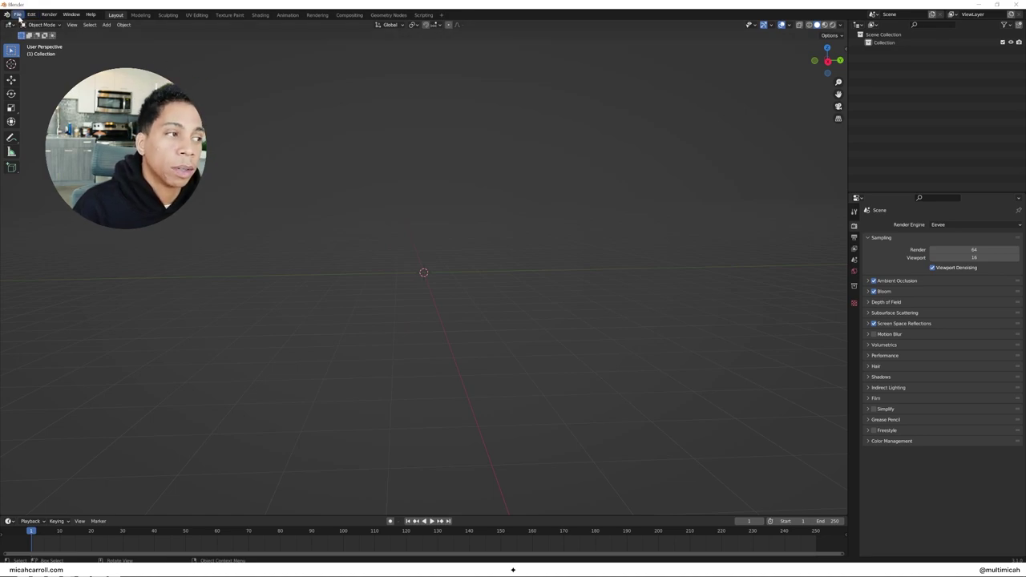
pyautogui.hotkey('alt', 'Tab')
pyautogui.hotkey('alt', 'Tab')
pyautogui.hotkey('alt', 'Tab')
pyautogui.hotkey('alt', 'Tab')
pyautogui.hotkey('alt', 'Tab')
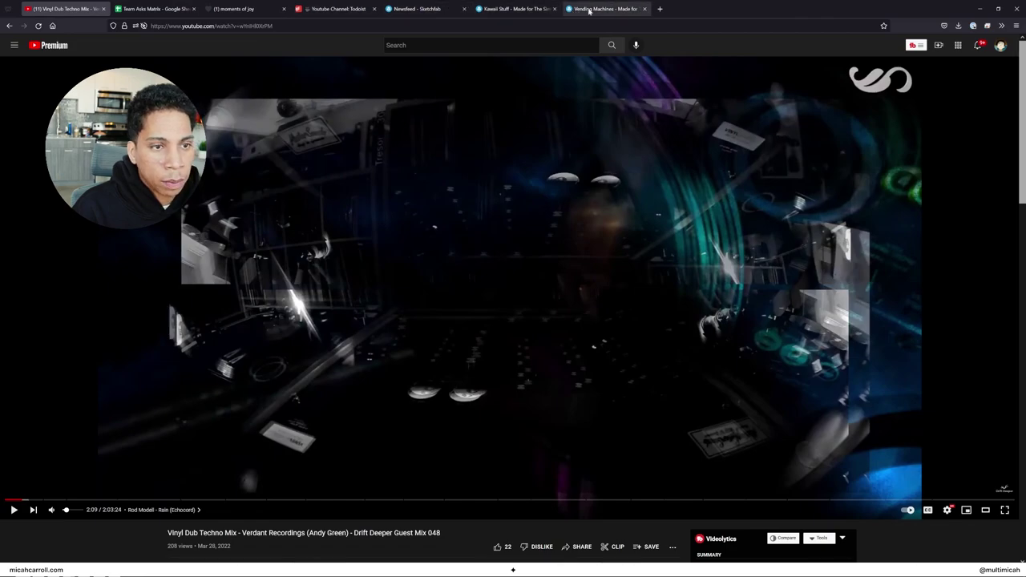
pyautogui.click(519, 8)
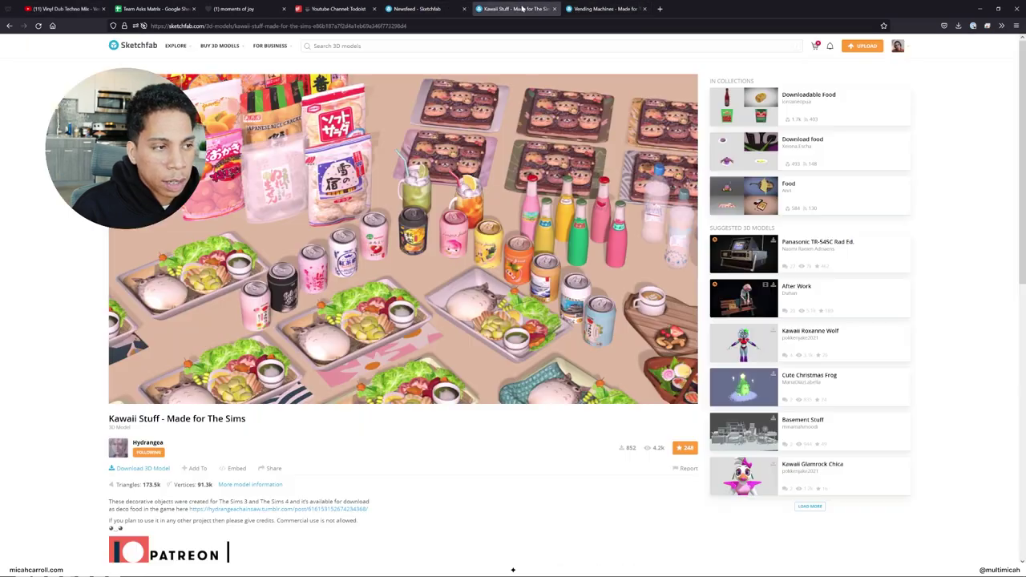
pyautogui.click(193, 8)
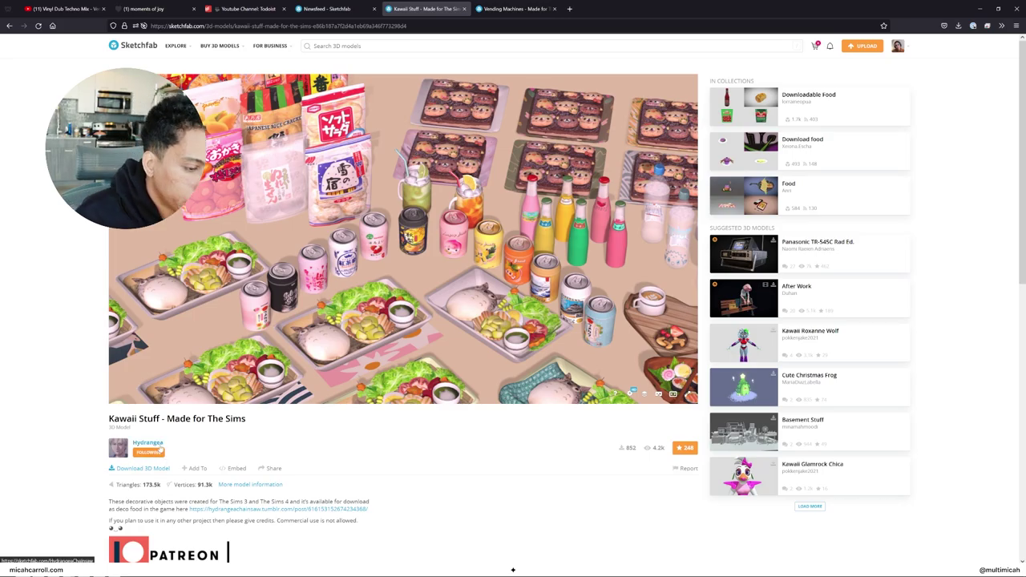
pyautogui.moveTo(259, 334); pyautogui.dragTo(266, 306)
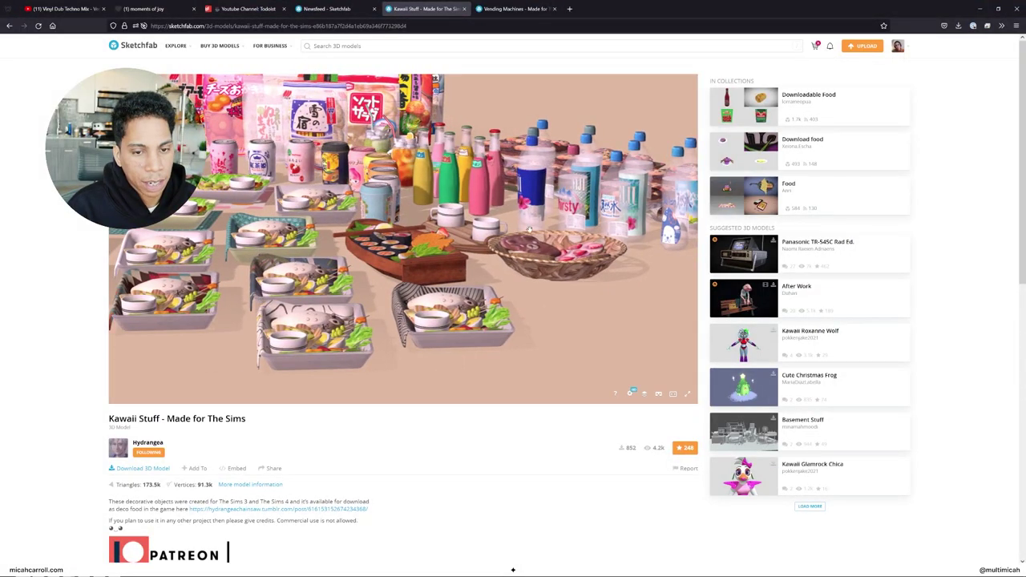
pyautogui.moveTo(530, 231); pyautogui.dragTo(390, 187)
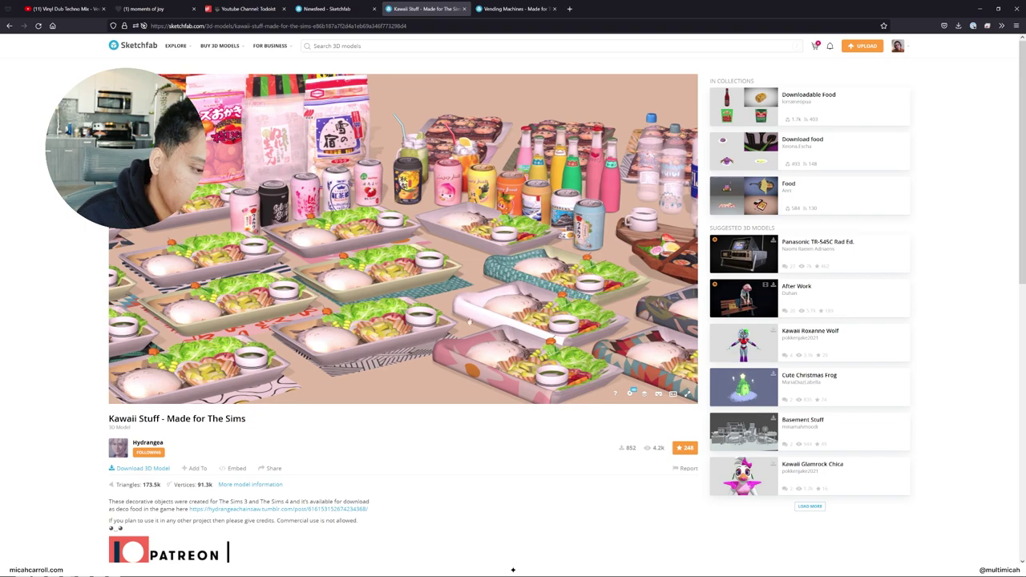
pyautogui.hotkey('alt', 'Tab')
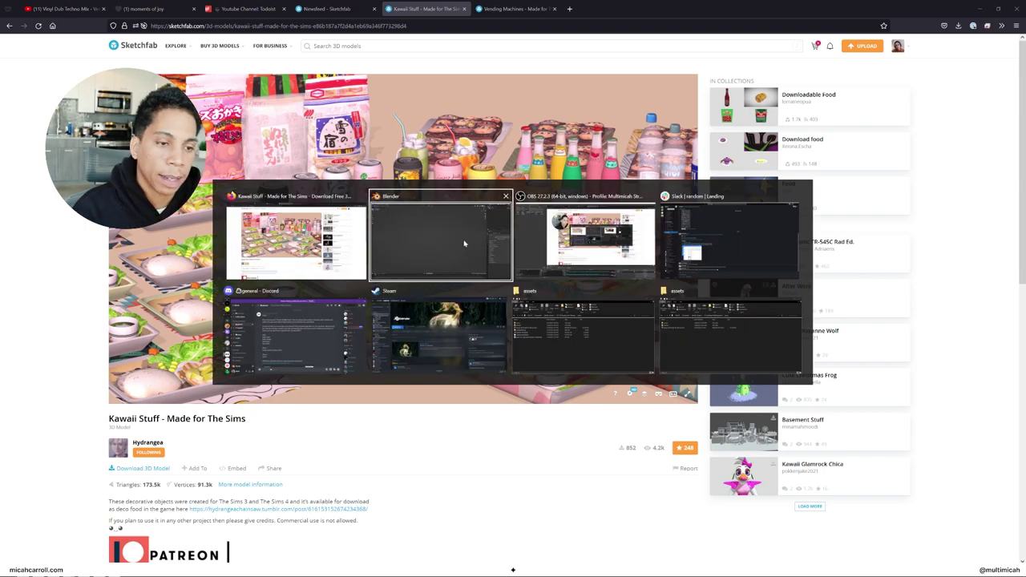
pyautogui.click(19, 15)
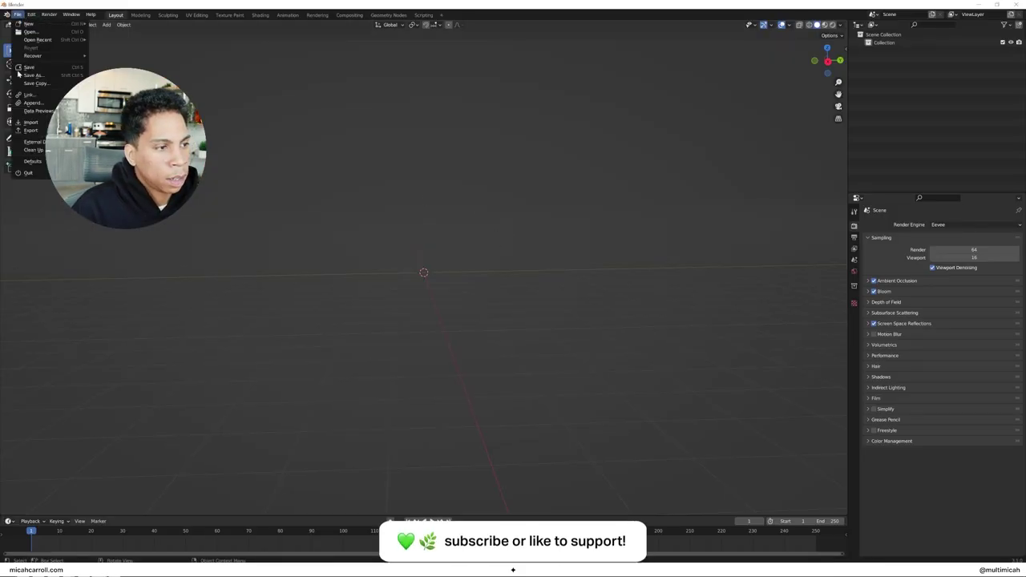
pyautogui.moveTo(32, 123)
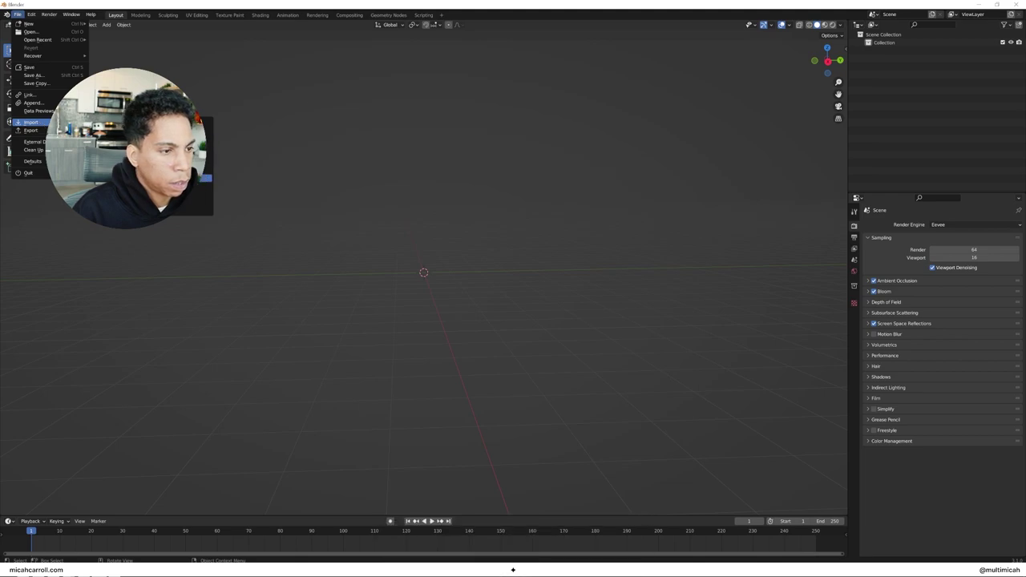
pyautogui.click(120, 187)
pyautogui.click(241, 291)
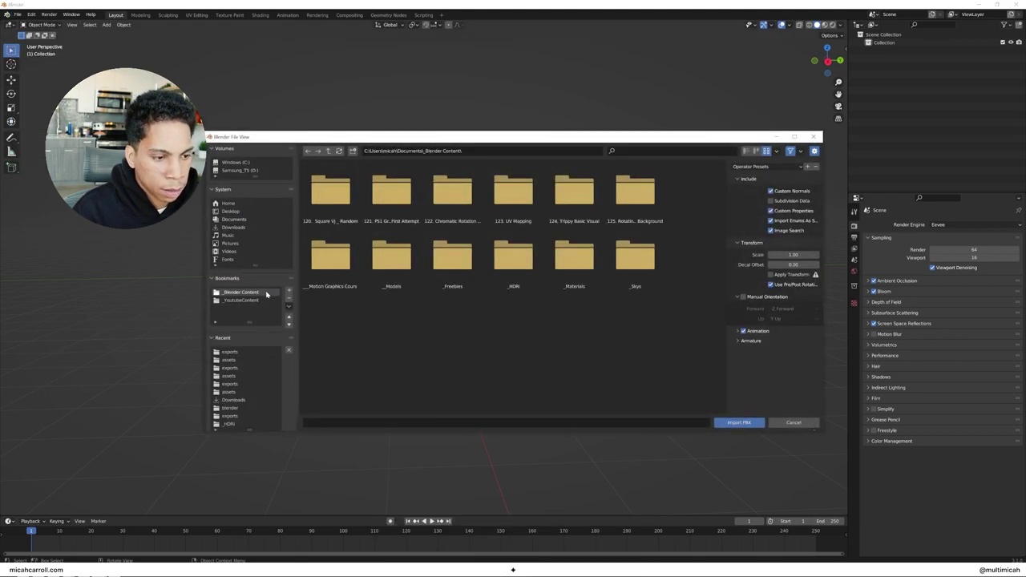
pyautogui.doubleClick(629, 220)
pyautogui.doubleClick(339, 197)
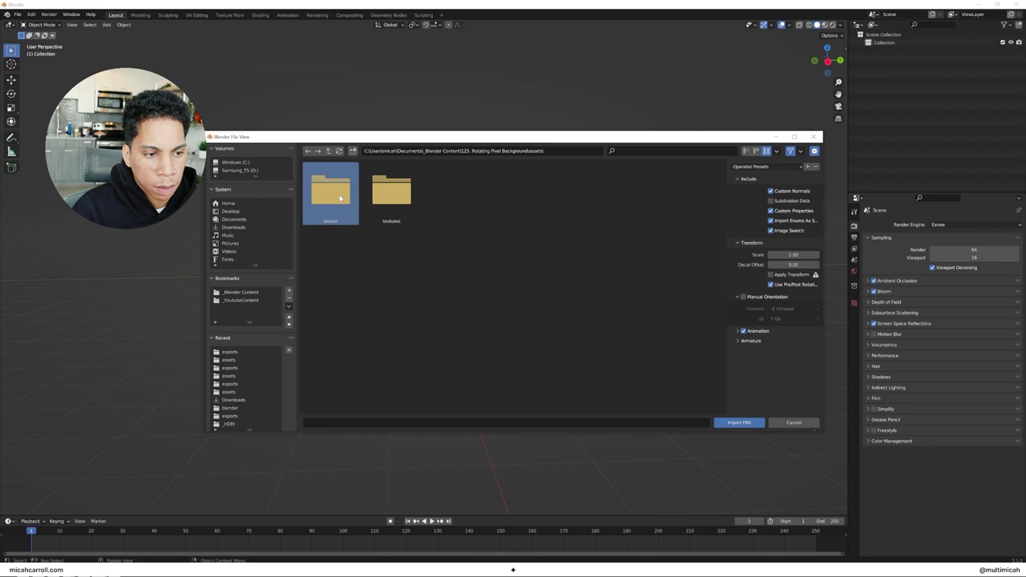
pyautogui.click(308, 151)
pyautogui.click(308, 151)
pyautogui.click(793, 423)
# - Switch to the assets folder in File Explorer and extract the archive inside its source folder
pyautogui.hotkey('alt', 'Tab')
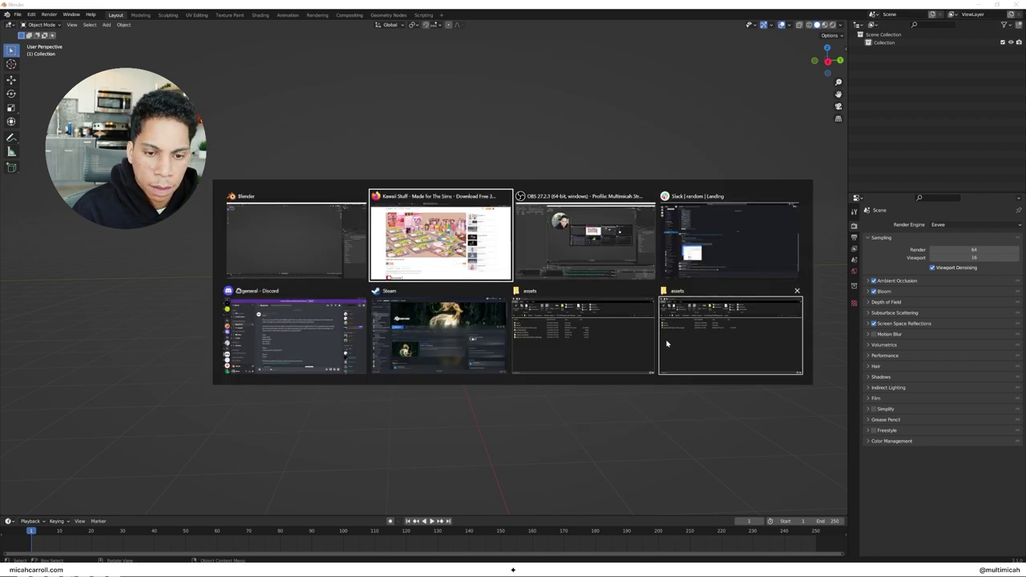
pyautogui.click(667, 343)
pyautogui.doubleClick(563, 106)
pyautogui.rightClick(557, 105)
pyautogui.click(588, 148)
pyautogui.scroll(-7, 574, 111)
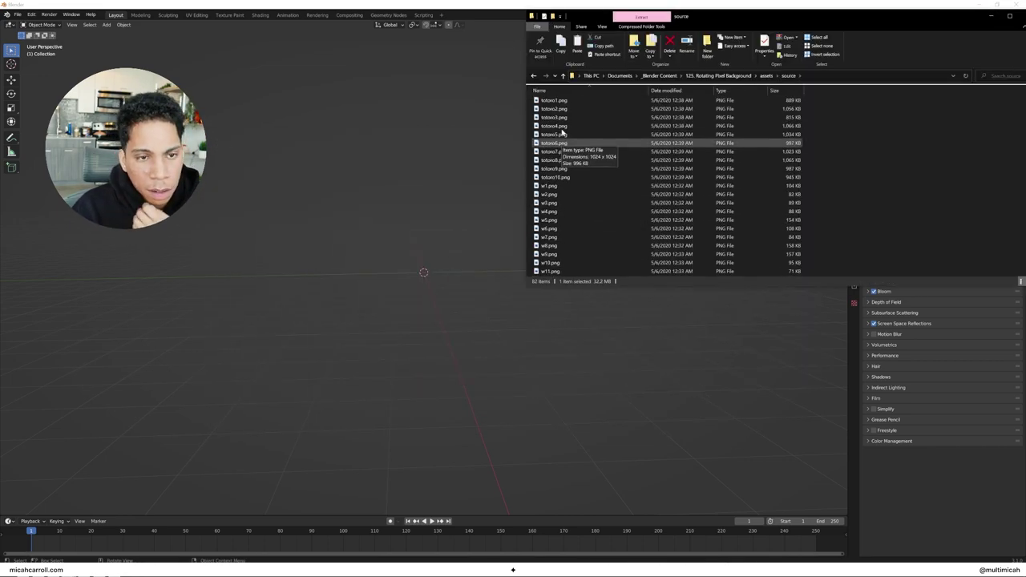
# - Compare the contents of the source and textures folders, examining the texture images of the downloaded model
pyautogui.click(534, 75)
pyautogui.click(534, 76)
pyautogui.doubleClick(566, 111)
pyautogui.click(534, 75)
pyautogui.doubleClick(564, 102)
pyautogui.click(17, 14)
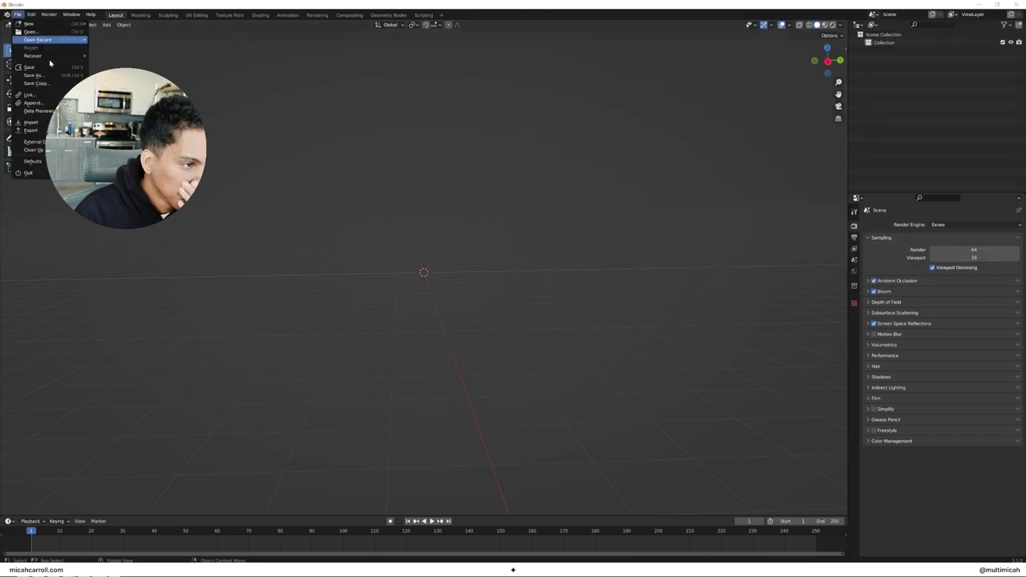
pyautogui.click(80, 568)
pyautogui.click(129, 536)
pyautogui.doubleClick(567, 111)
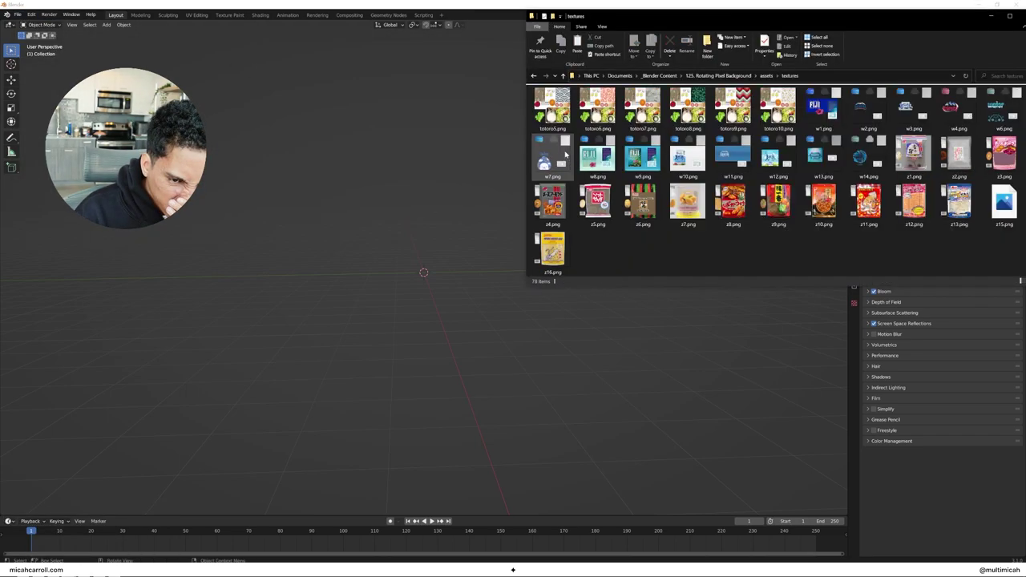
# - Return to the source folder and locate the extracted ALL.mtl and ALL.obj files
pyautogui.click(533, 75)
pyautogui.doubleClick(559, 104)
pyautogui.doubleClick(606, 204)
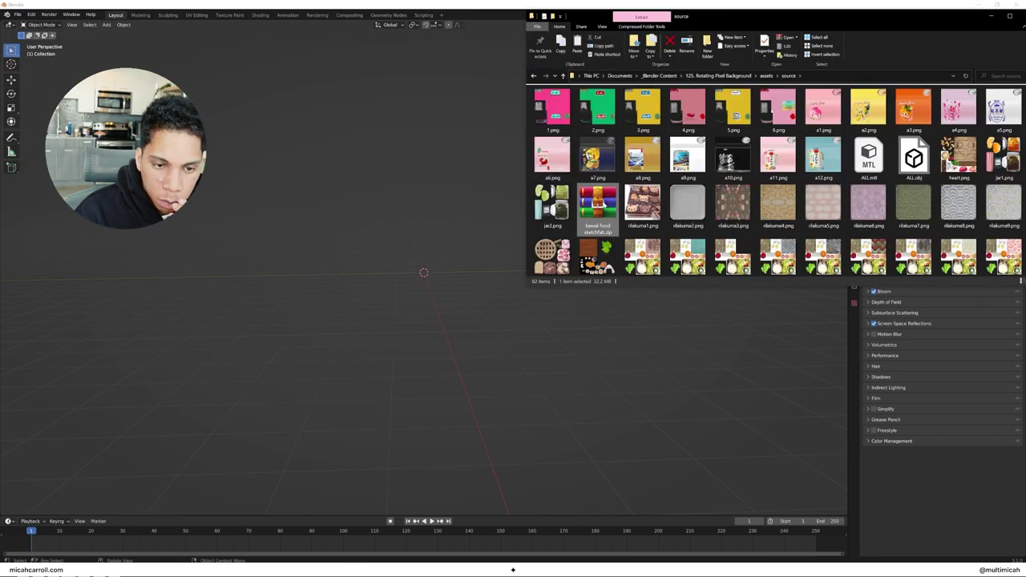
pyautogui.press('Escape')
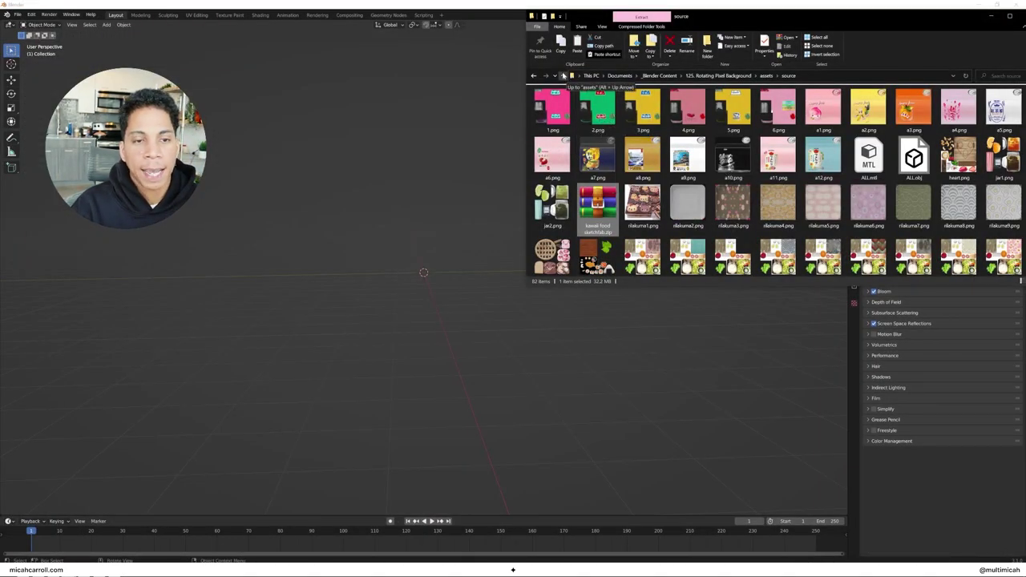
pyautogui.click(868, 158)
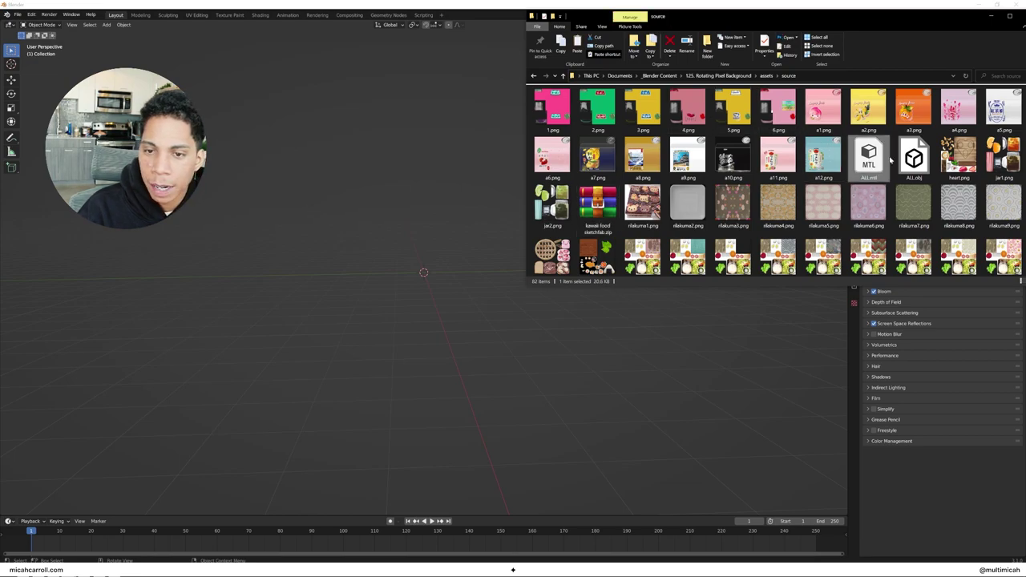
pyautogui.click(909, 160)
# - Switch to Blender and import ALL.obj as an OBJ from the 125. Rotating Pixel Background project's assets\source folder
pyautogui.click(220, 96)
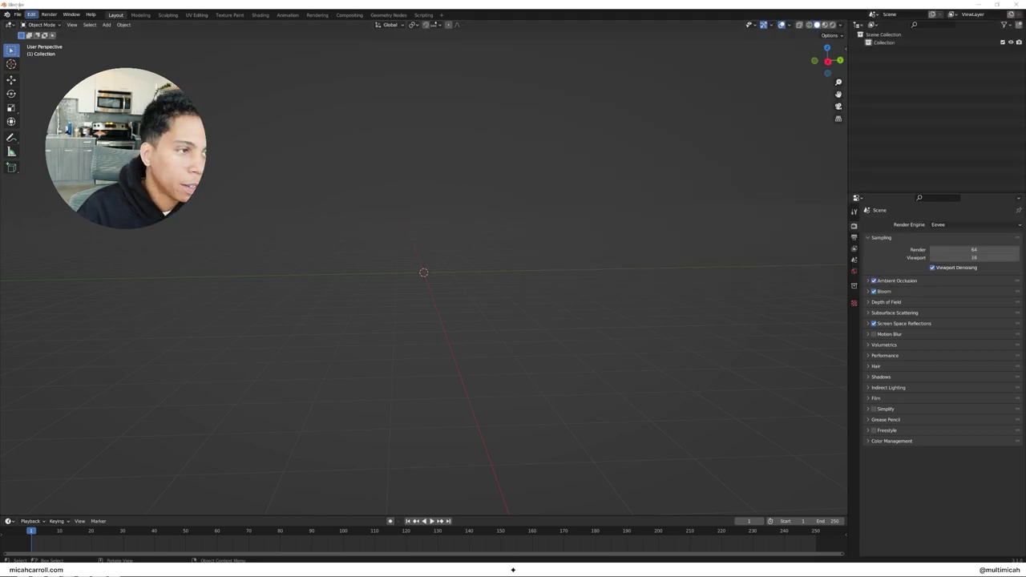
pyautogui.click(17, 14)
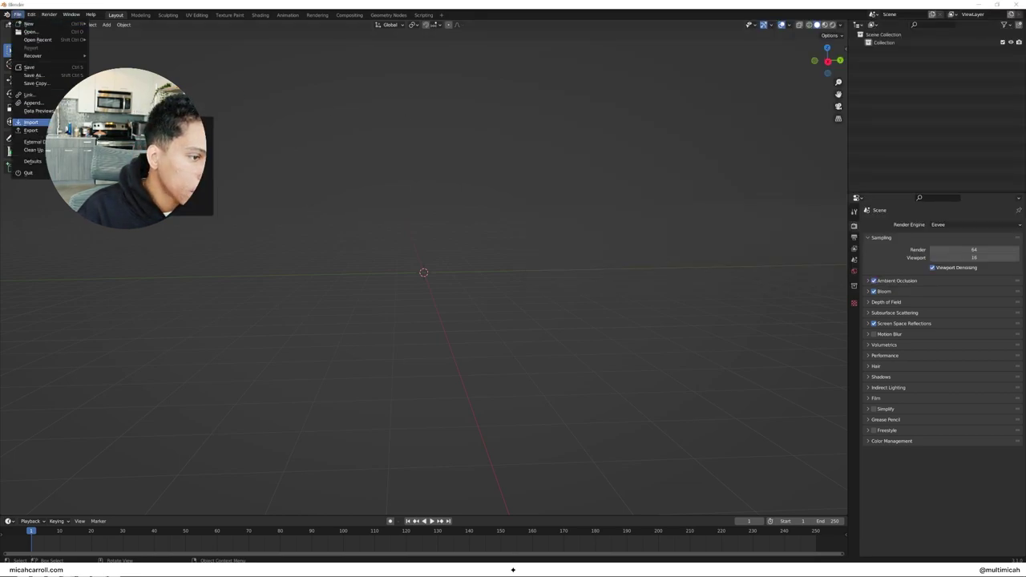
pyautogui.click(204, 194)
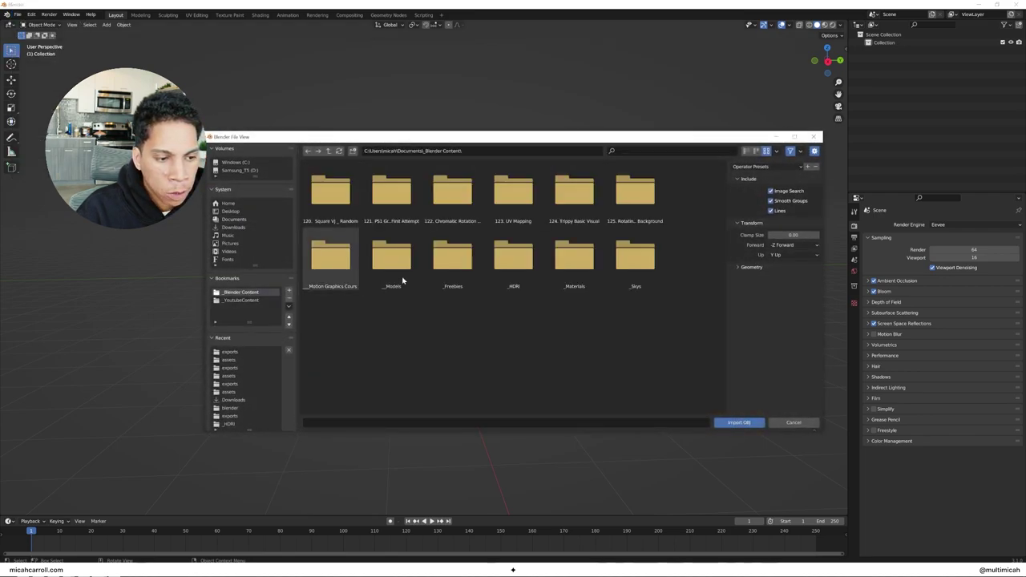
pyautogui.doubleClick(625, 202)
pyautogui.doubleClick(353, 202)
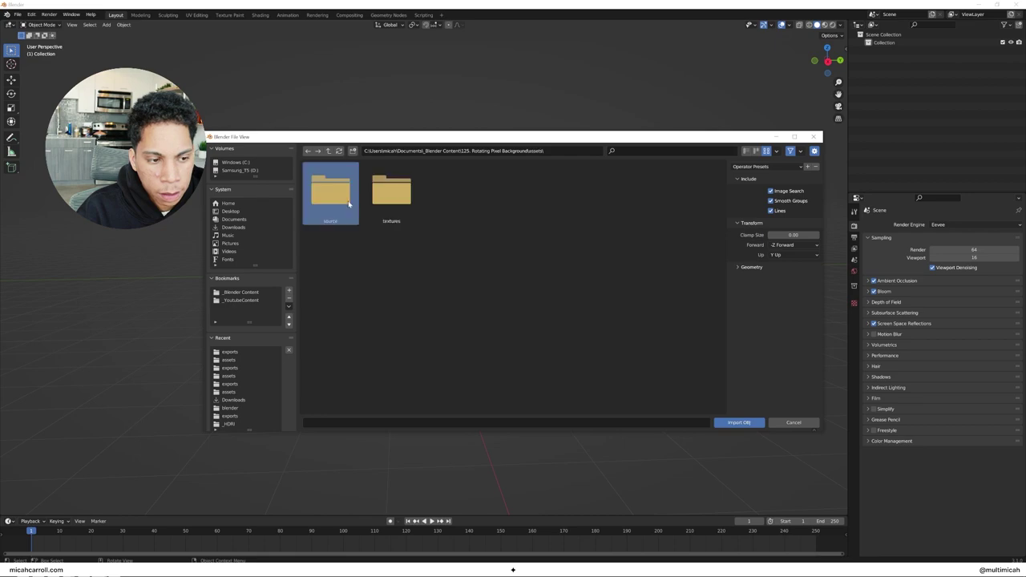
pyautogui.doubleClick(351, 204)
pyautogui.click(385, 207)
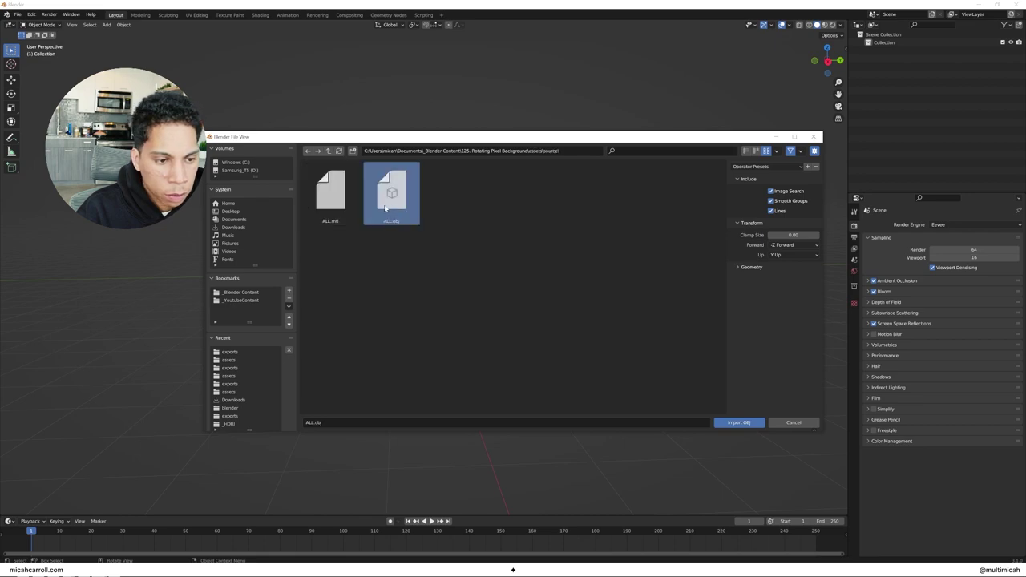
pyautogui.click(734, 423)
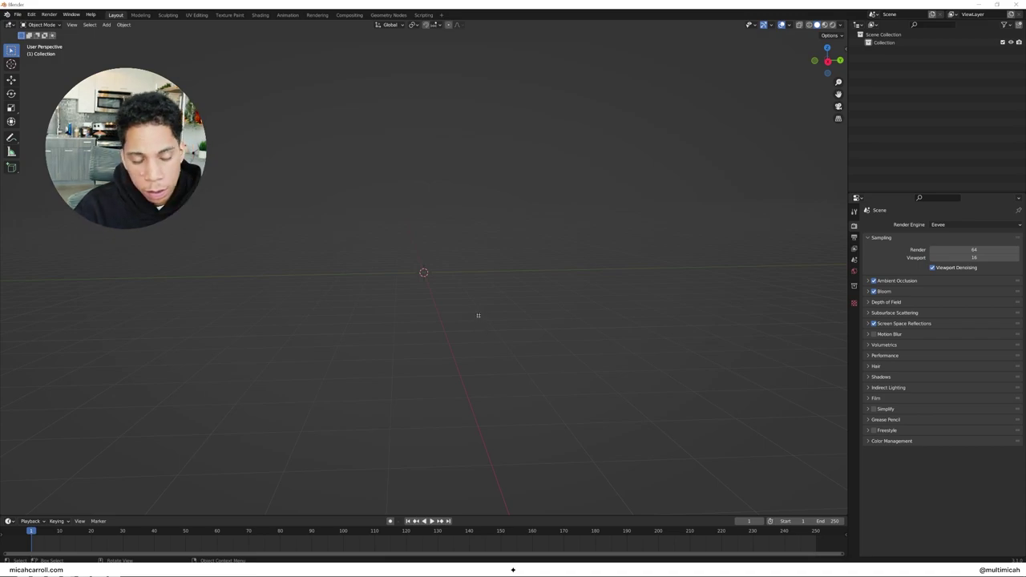
# - Display the imported food models in Material Preview shading and inspect their textures up close
pyautogui.click(511, 247)
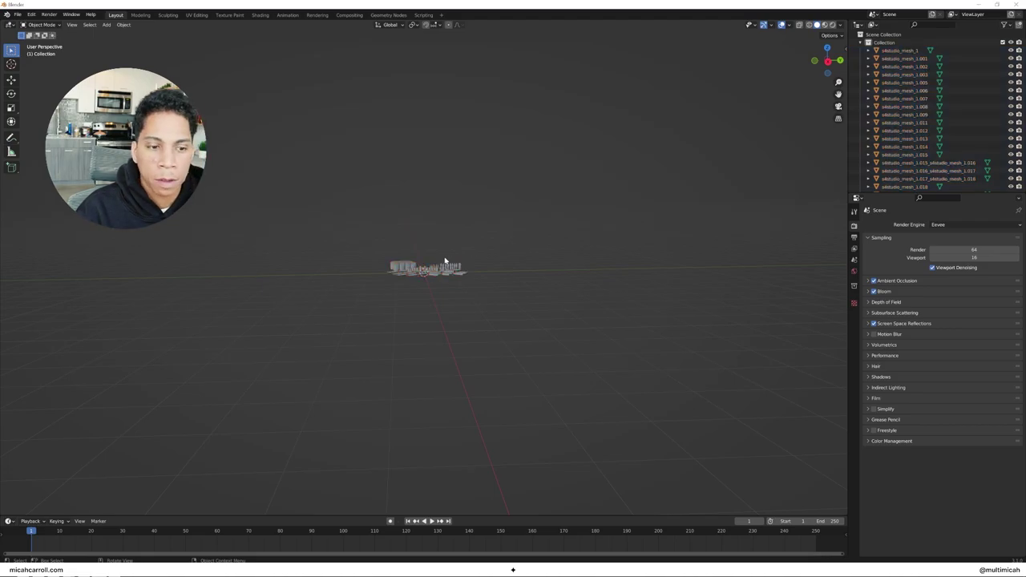
pyautogui.scroll(10, 437, 267)
pyautogui.press('z')
pyautogui.click(432, 314)
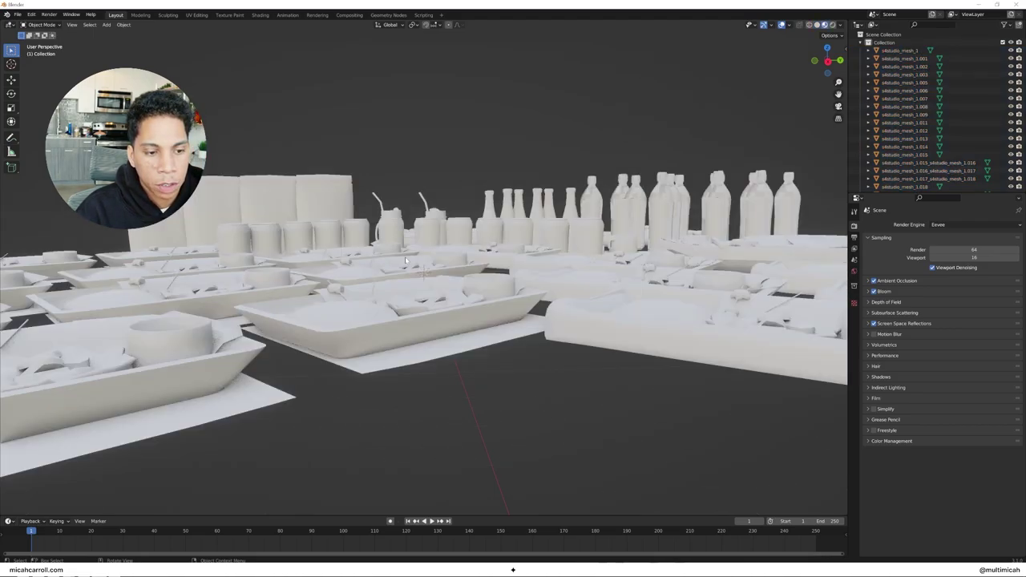
pyautogui.moveTo(405, 259); pyautogui.dragTo(553, 369, button='middle')
pyautogui.moveTo(402, 356); pyautogui.dragTo(396, 351, button='middle')
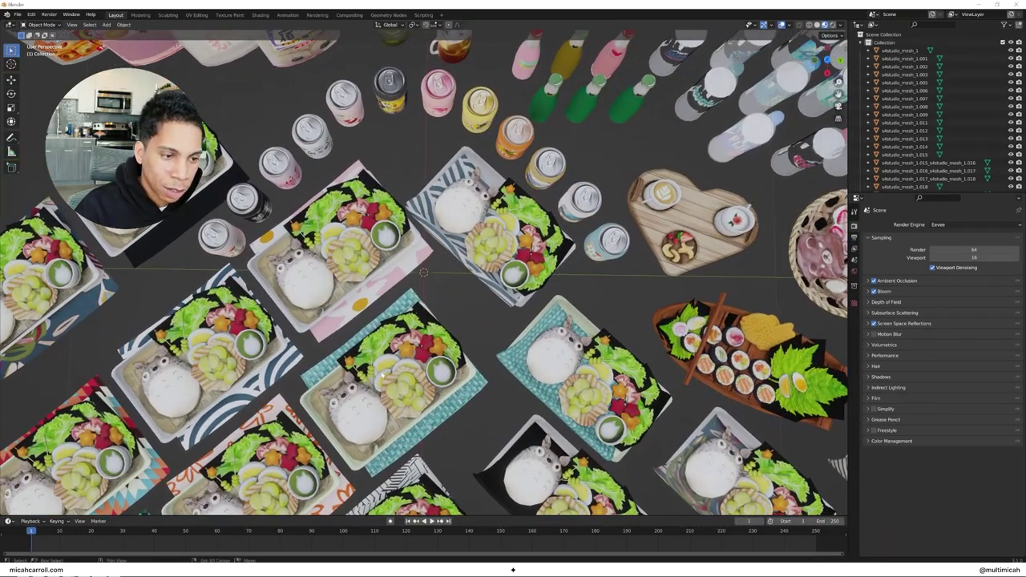
pyautogui.keyDown('shift'); pyautogui.moveTo(272, 401); pyautogui.dragTo(305, 258, button='middle'); pyautogui.keyUp('shift')
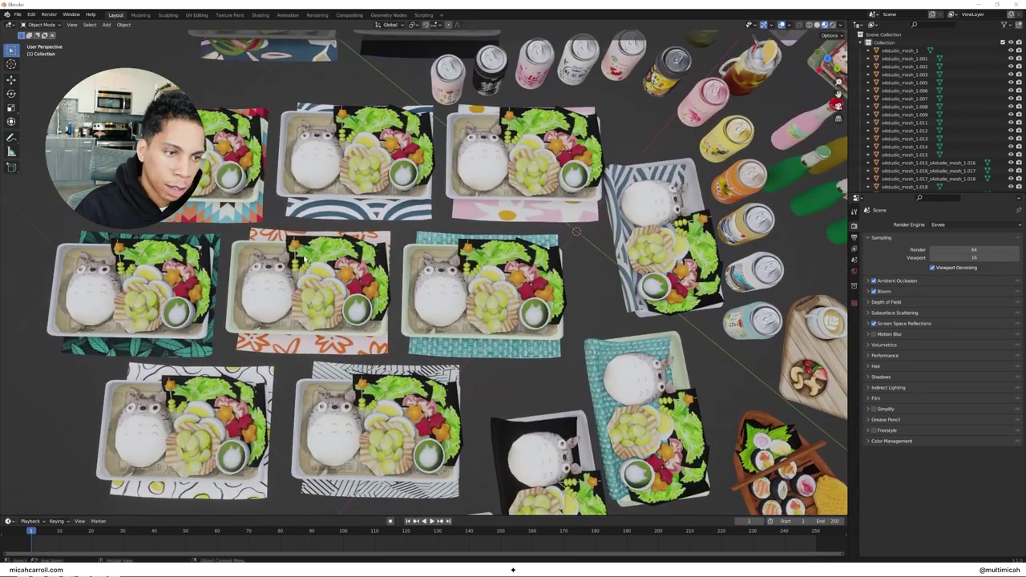
pyautogui.moveTo(316, 275); pyautogui.dragTo(255, 239, button='middle')
# - Working from the top orthographic view, delete all the Totoro bento trays
pyautogui.click(302, 206)
pyautogui.scroll(-3, 320, 224)
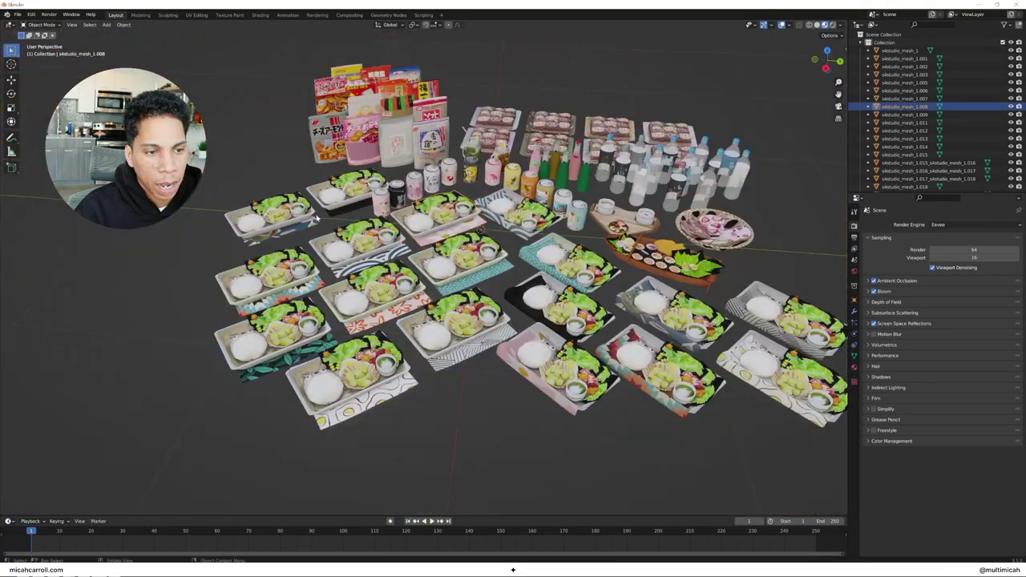
pyautogui.moveTo(325, 223); pyautogui.dragTo(345, 224, button='middle')
pyautogui.press('KP_7')
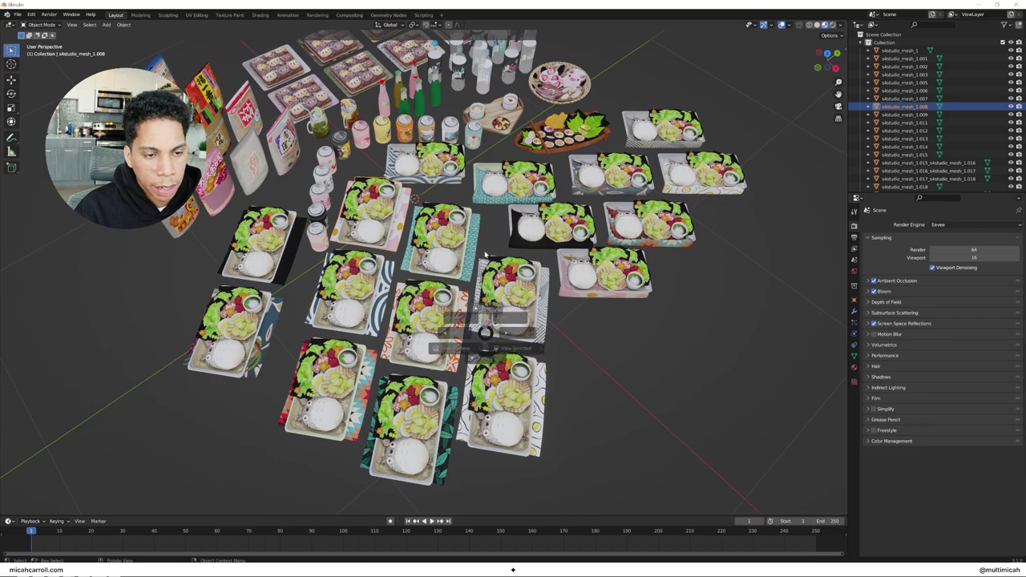
pyautogui.scroll(3, 348, 221)
pyautogui.scroll(-2, 404, 294)
pyautogui.keyDown('shift'); pyautogui.click(353, 258); pyautogui.keyUp('shift')
pyautogui.keyDown('shift'); pyautogui.click(441, 159); pyautogui.keyUp('shift')
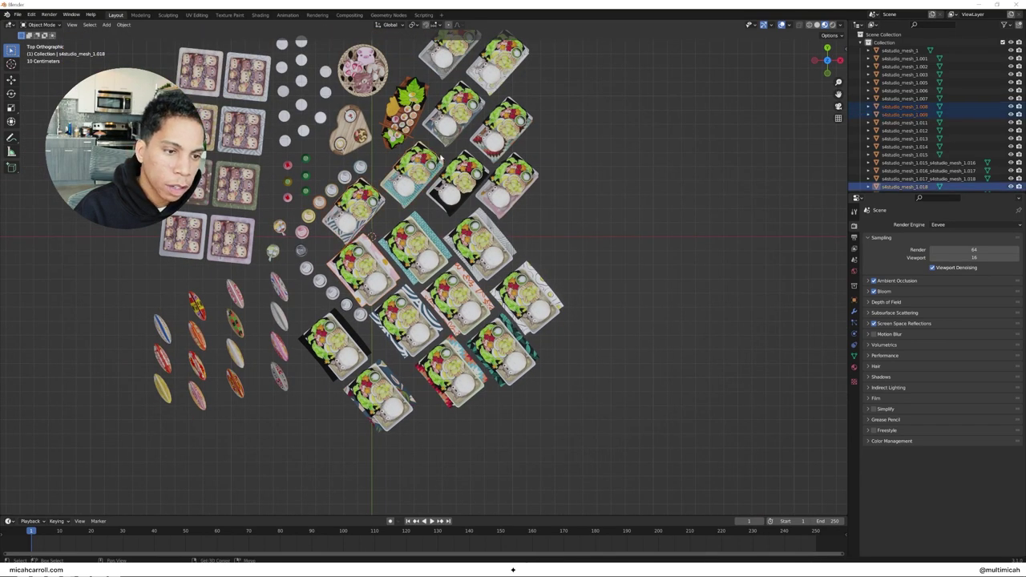
pyautogui.keyDown('shift'); pyautogui.click(479, 105); pyautogui.keyUp('shift')
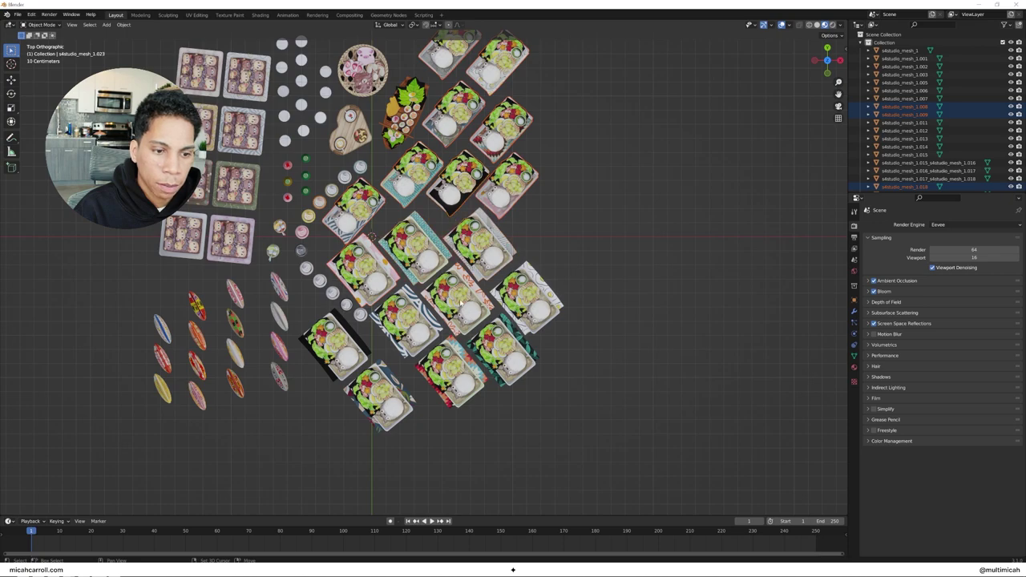
pyautogui.keyDown('shift'); pyautogui.click(515, 341); pyautogui.keyUp('shift')
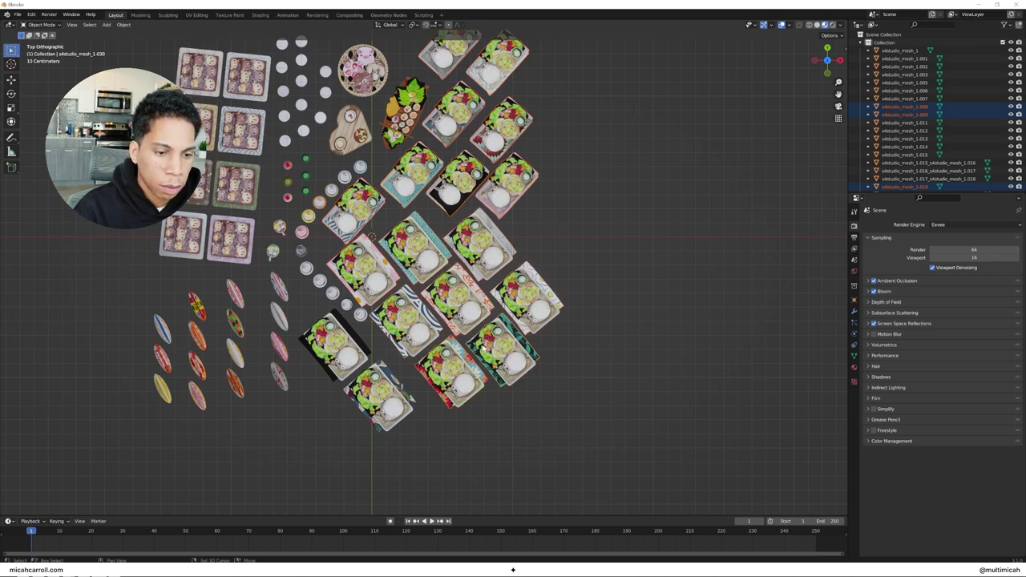
pyautogui.press('Delete')
pyautogui.click(383, 395)
pyautogui.keyDown('shift'); pyautogui.click(337, 349); pyautogui.keyUp('shift')
pyautogui.press('Delete')
# - Delete the sushi boat, the round basket and the heart-shaped wooden board
pyautogui.click(405, 117)
pyautogui.keyDown('shift'); pyautogui.click(362, 72); pyautogui.keyUp('shift')
pyautogui.keyDown('shift'); pyautogui.click(352, 130); pyautogui.keyUp('shift')
pyautogui.press('Delete')
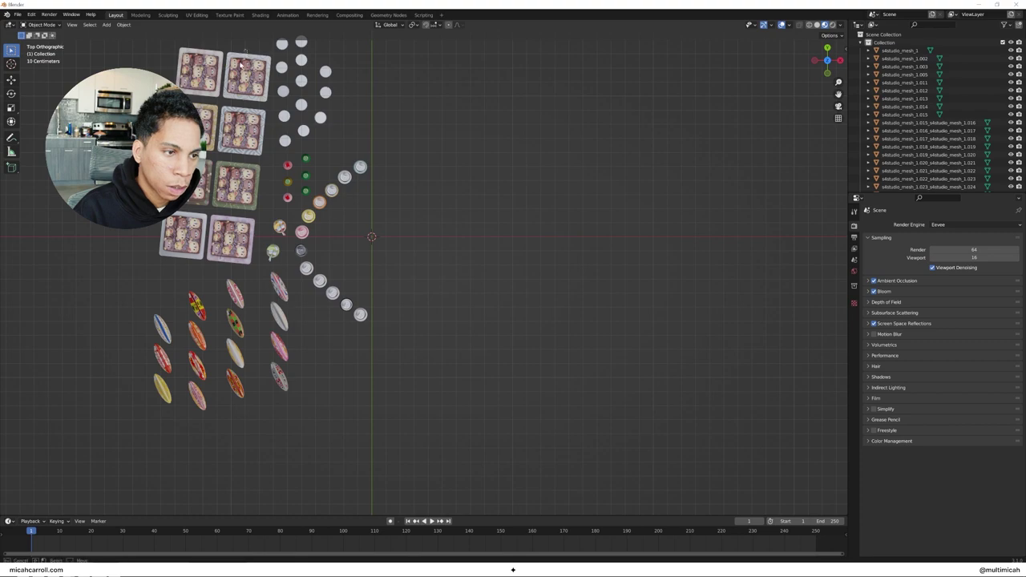
# - Delete the square dessert boxes and all the standing snack packets
pyautogui.moveTo(240, 65); pyautogui.dragTo(186, 240)
pyautogui.press('Delete')
pyautogui.moveTo(252, 218); pyautogui.dragTo(103, 437)
pyautogui.press('Delete')
# - Delete the two iced drink glasses with straws beside the cans
pyautogui.moveTo(323, 428); pyautogui.dragTo(316, 261, button='middle')
pyautogui.click(308, 232)
pyautogui.press('Delete')
pyautogui.moveTo(358, 228); pyautogui.dragTo(497, 269, button='middle')
pyautogui.click(272, 272)
pyautogui.press('x')
# - Delete all the remaining drink bottles so that only the row of cans is left
pyautogui.moveTo(275, 281); pyautogui.dragTo(433, 345, button='middle')
pyautogui.moveTo(245, 352); pyautogui.dragTo(364, 451)
pyautogui.press('Delete')
pyautogui.moveTo(354, 359); pyautogui.dragTo(406, 389)
pyautogui.press('Delete')
pyautogui.moveTo(415, 365); pyautogui.dragTo(465, 387)
pyautogui.press('Delete')
# - Delete every can except the pale pink one at the end of the arc next to the black can
pyautogui.moveTo(465, 387); pyautogui.dragTo(524, 190, button='middle')
pyautogui.scroll(4, 524, 190)
pyautogui.click(374, 191)
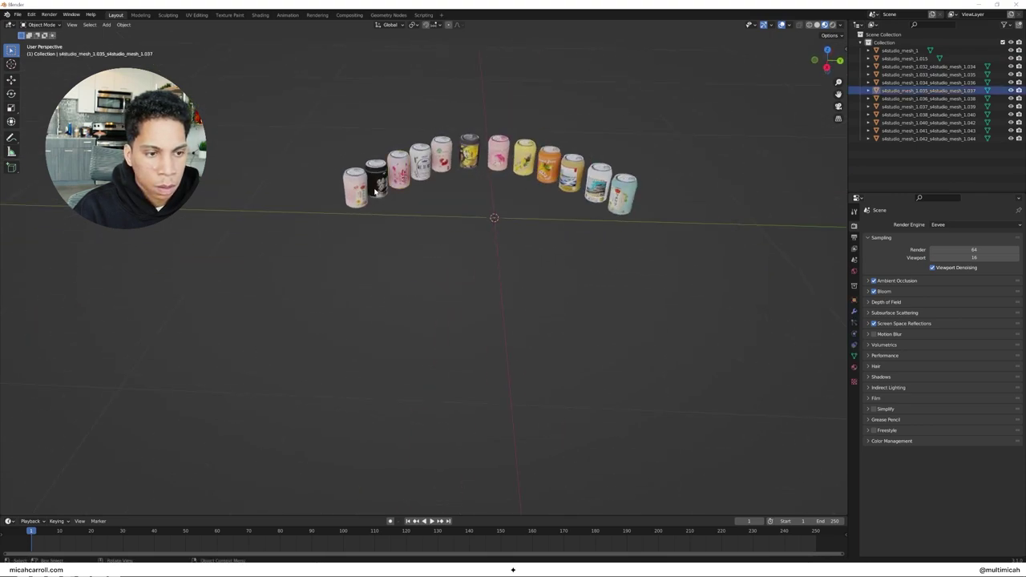
pyautogui.click(374, 189)
pyautogui.keyDown('shift'); pyautogui.click(398, 172); pyautogui.keyUp('shift')
pyautogui.keyDown('shift'); pyautogui.click(441, 156); pyautogui.keyUp('shift')
pyautogui.keyDown('shift'); pyautogui.click(469, 152); pyautogui.keyUp('shift')
pyautogui.keyDown('shift'); pyautogui.click(525, 158); pyautogui.keyUp('shift')
pyautogui.keyDown('shift'); pyautogui.click(572, 174); pyautogui.keyUp('shift')
pyautogui.keyDown('shift'); pyautogui.click(620, 192); pyautogui.keyUp('shift')
pyautogui.press('x')
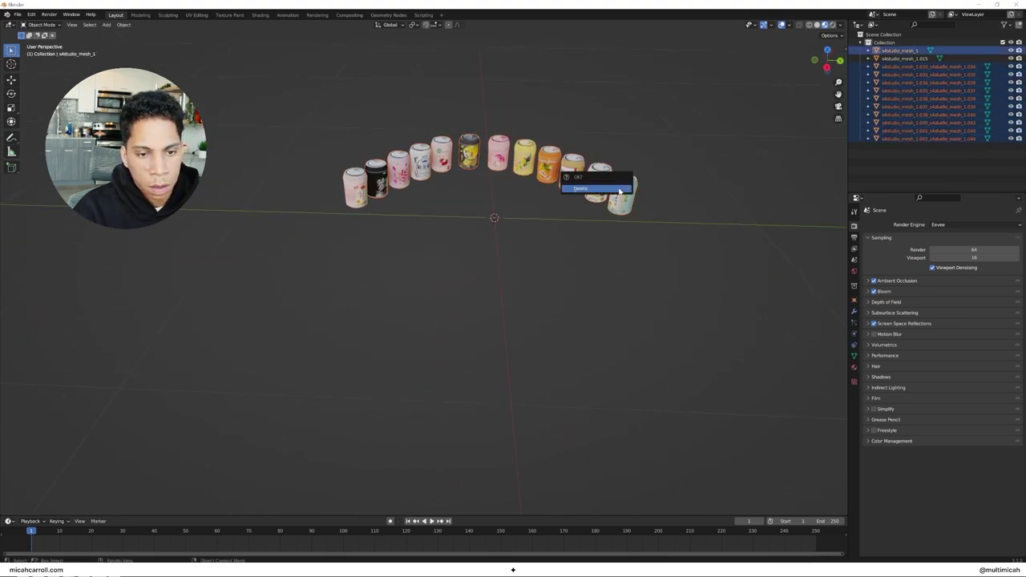
pyautogui.click(619, 191)
# - Set the pink can's origin with the Origin to Geometry option
pyautogui.click(358, 191)
pyautogui.moveTo(359, 190); pyautogui.dragTo(389, 172, button='middle')
pyautogui.click(130, 39)
pyautogui.click(126, 26)
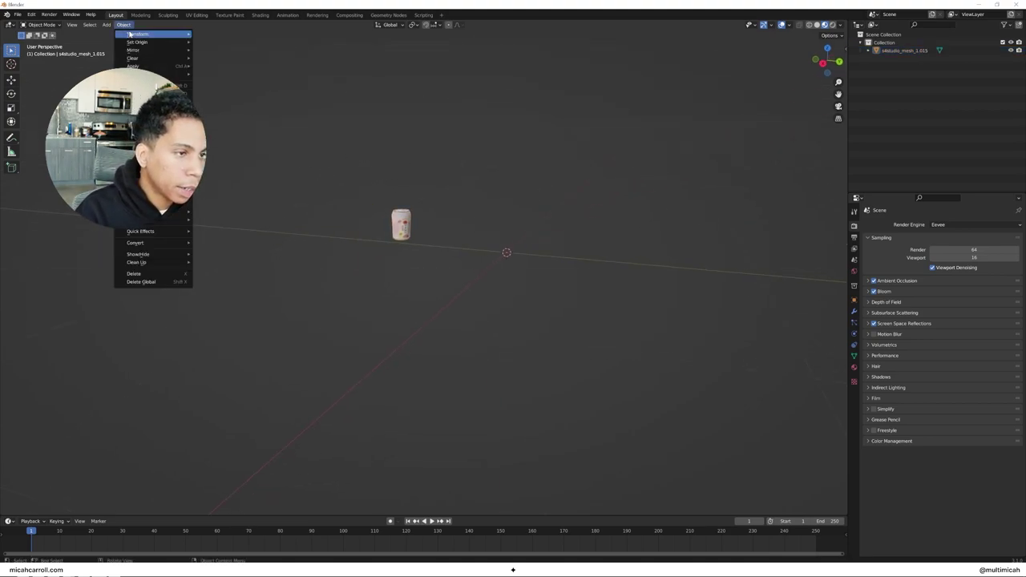
pyautogui.moveTo(143, 42)
pyautogui.click(225, 42)
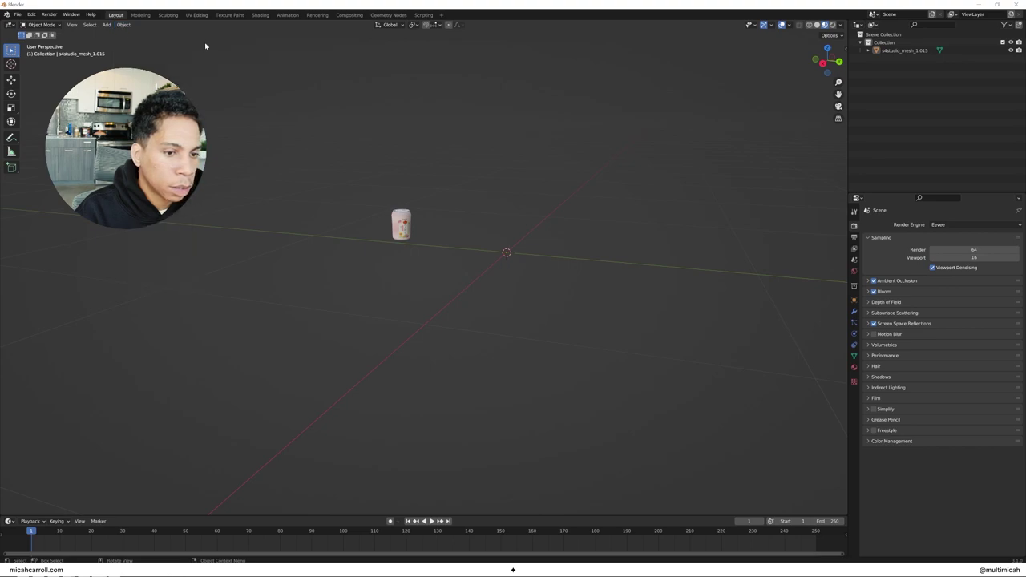
pyautogui.click(126, 26)
pyautogui.click(405, 215)
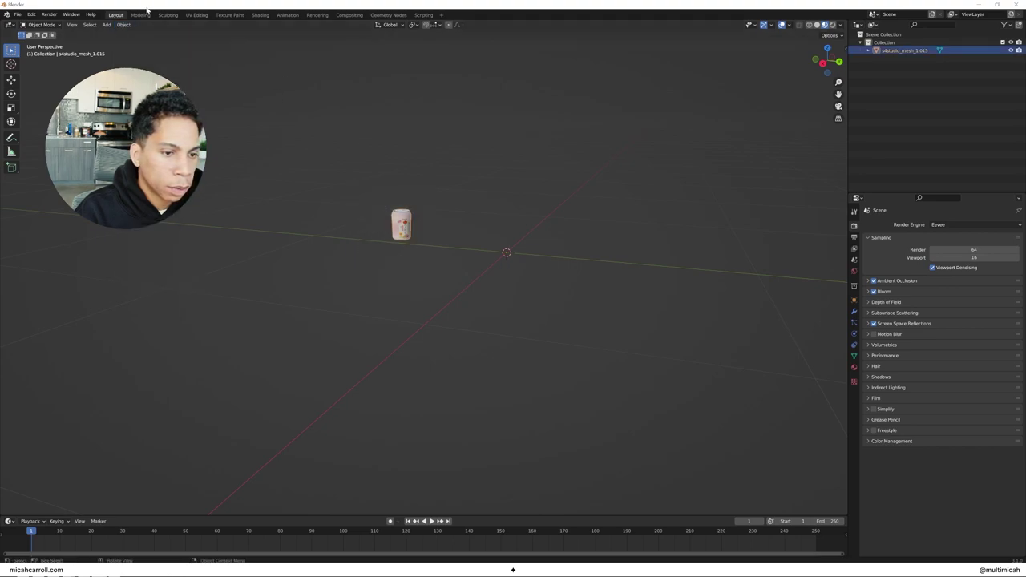
pyautogui.click(127, 26)
pyautogui.moveTo(137, 34)
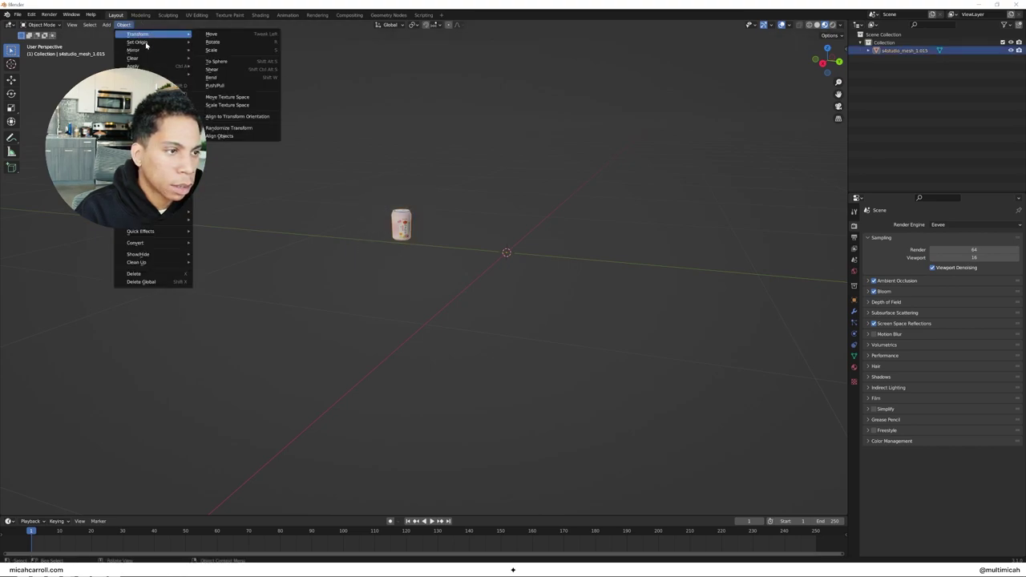
pyautogui.click(220, 49)
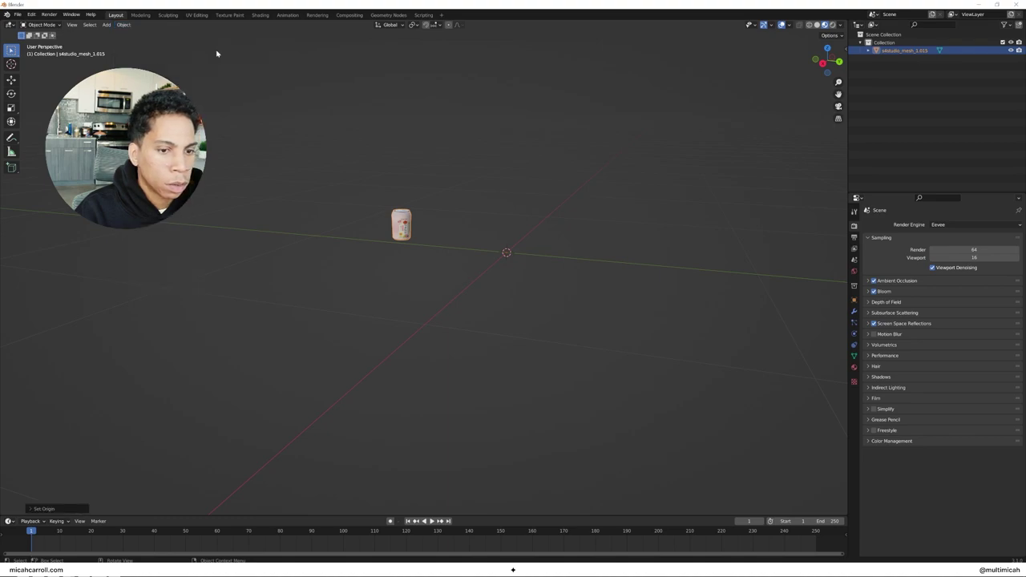
# - Bring the pink can to the scene centre using the Geometry to Origin option
pyautogui.click(123, 25)
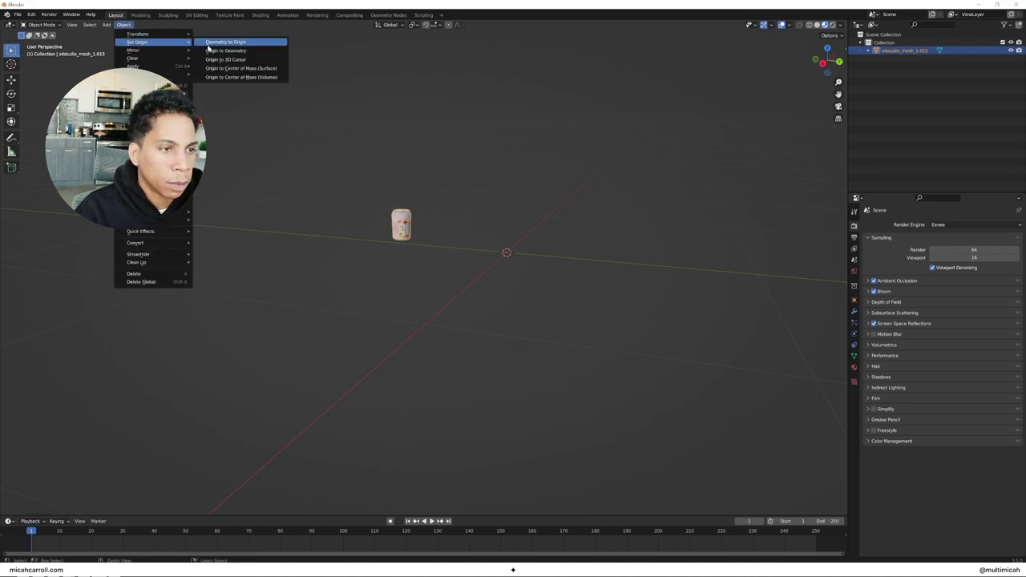
pyautogui.click(211, 47)
pyautogui.click(474, 185)
pyautogui.moveTo(474, 185); pyautogui.dragTo(513, 265, button='middle')
pyautogui.click(502, 261)
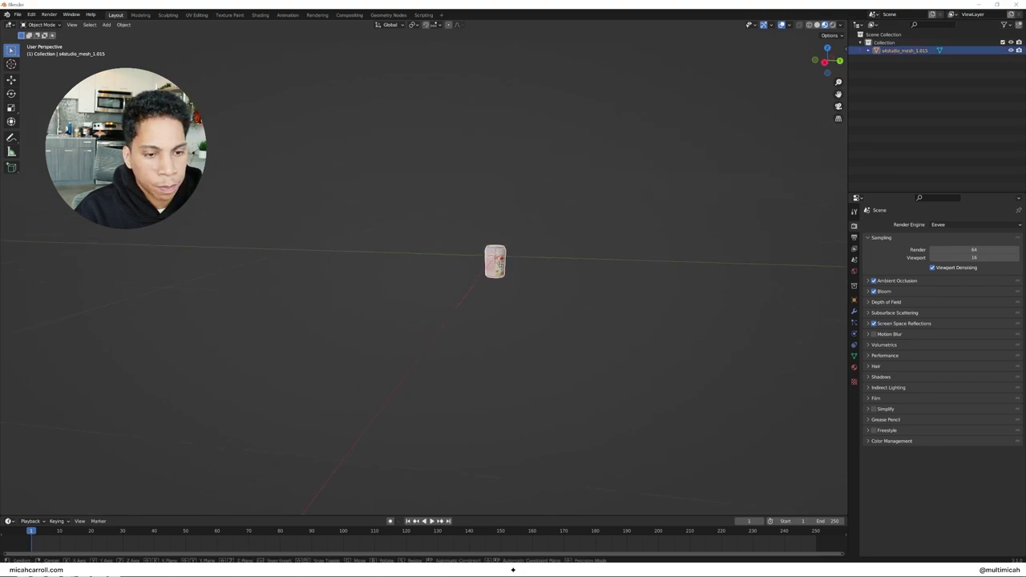
# - Move the can up along the Z axis and sideways along the global Y axis, away from the 3D cursor
pyautogui.press('g')
pyautogui.press('z')
pyautogui.click(495, 172)
pyautogui.moveTo(494, 171)
pyautogui.mouseDown(button='middle')
pyautogui.moveTo(520, 193)
pyautogui.moveTo(444, 199)
pyautogui.moveTo(517, 178)
pyautogui.moveTo(493, 173)
pyautogui.moveTo(519, 181)
pyautogui.moveTo(497, 176)
pyautogui.mouseUp(button='middle')
pyautogui.click(523, 178)
pyautogui.press('g')
pyautogui.press('x')
pyautogui.click(286, 158)
pyautogui.moveTo(286, 158); pyautogui.dragTo(376, 156, button='middle')
pyautogui.press('g')
pyautogui.press('x')
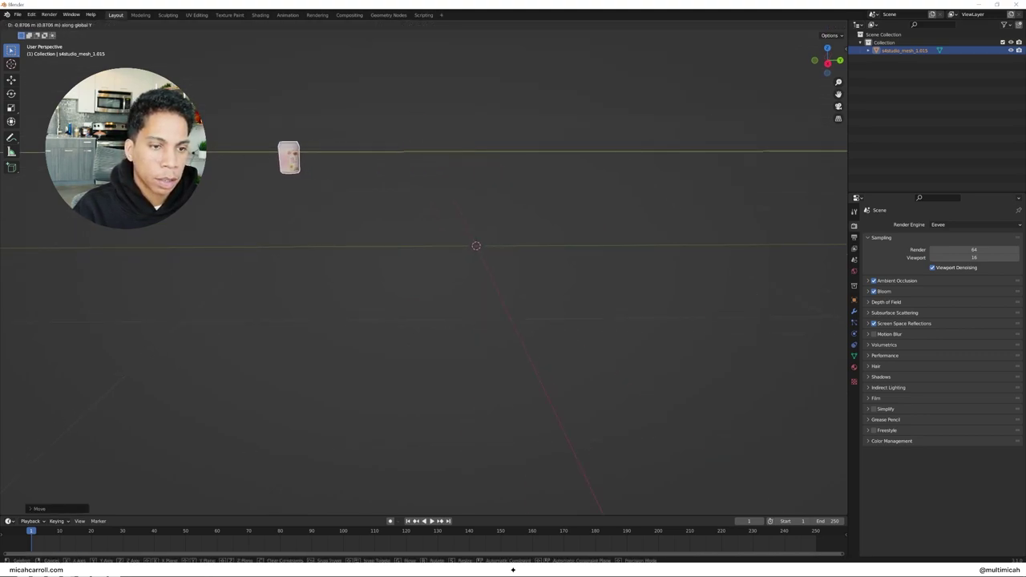
pyautogui.click(231, 158)
pyautogui.click(233, 156)
pyautogui.click(235, 167)
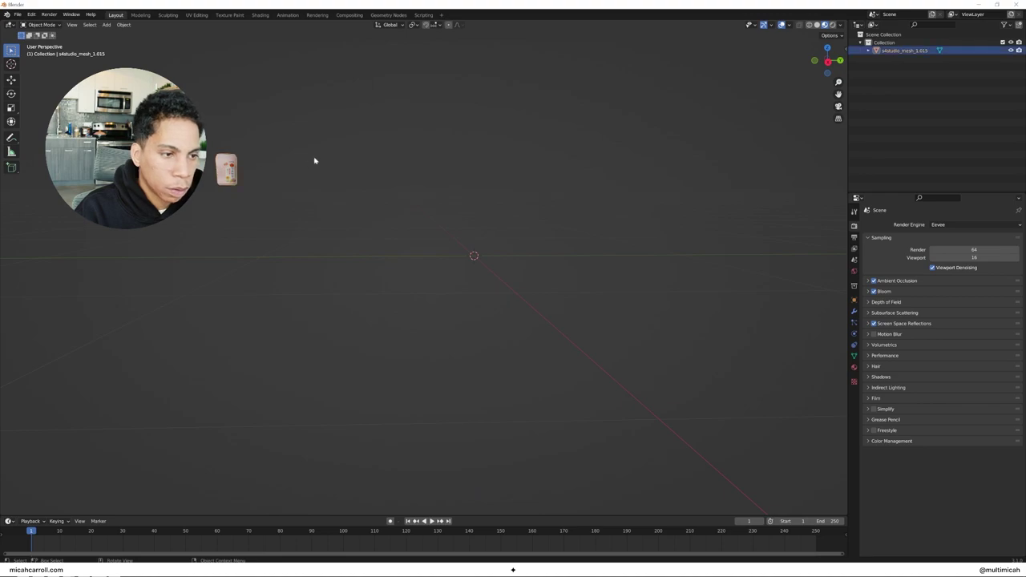
# - Set the can's origin to Origin to Center of Mass (Surface)
pyautogui.moveTo(314, 160); pyautogui.dragTo(371, 207, button='middle')
pyautogui.click(372, 207)
pyautogui.click(457, 165)
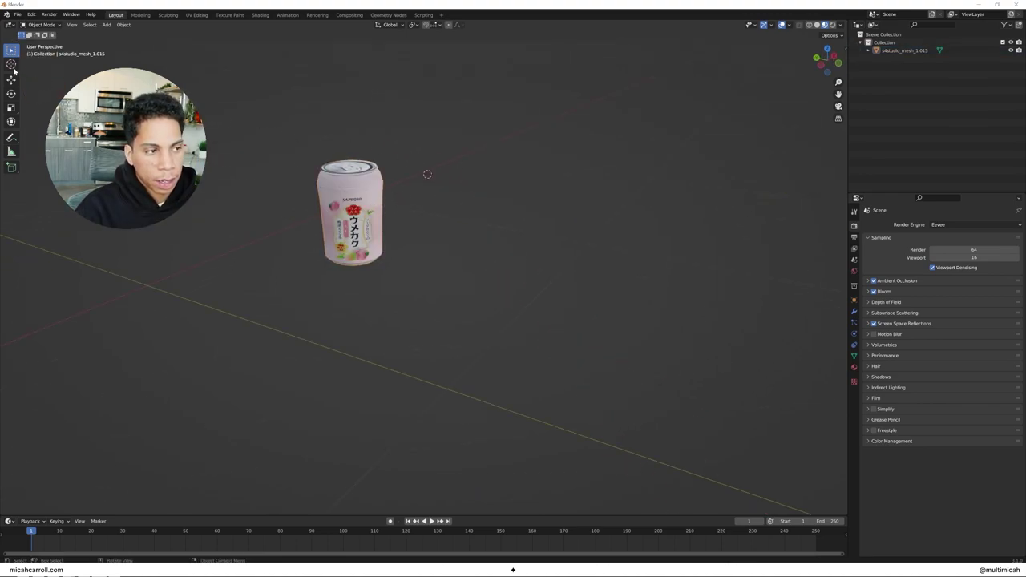
pyautogui.moveTo(434, 210); pyautogui.dragTo(376, 189, button='middle')
pyautogui.click(297, 163)
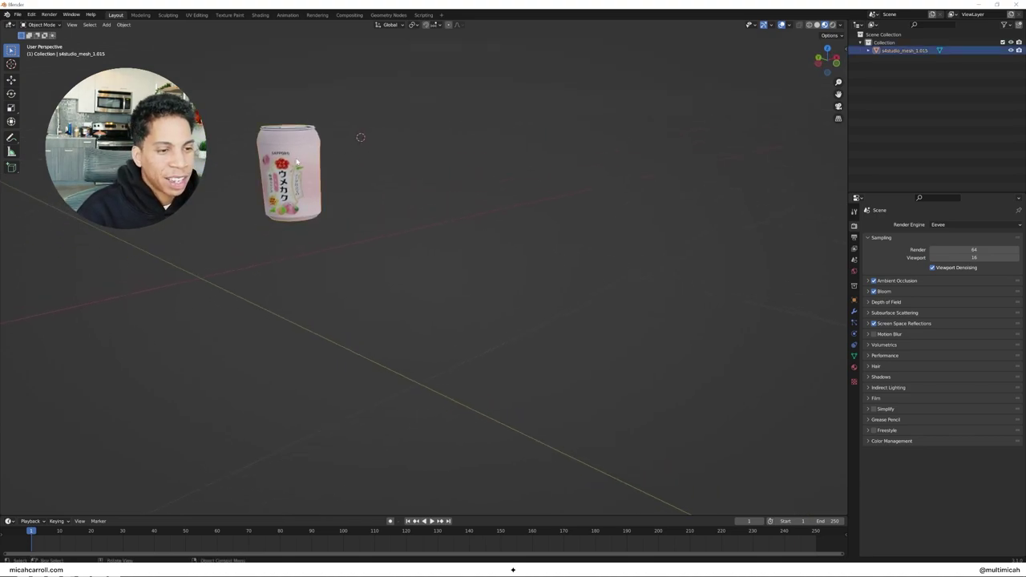
pyautogui.click(125, 25)
pyautogui.moveTo(136, 42)
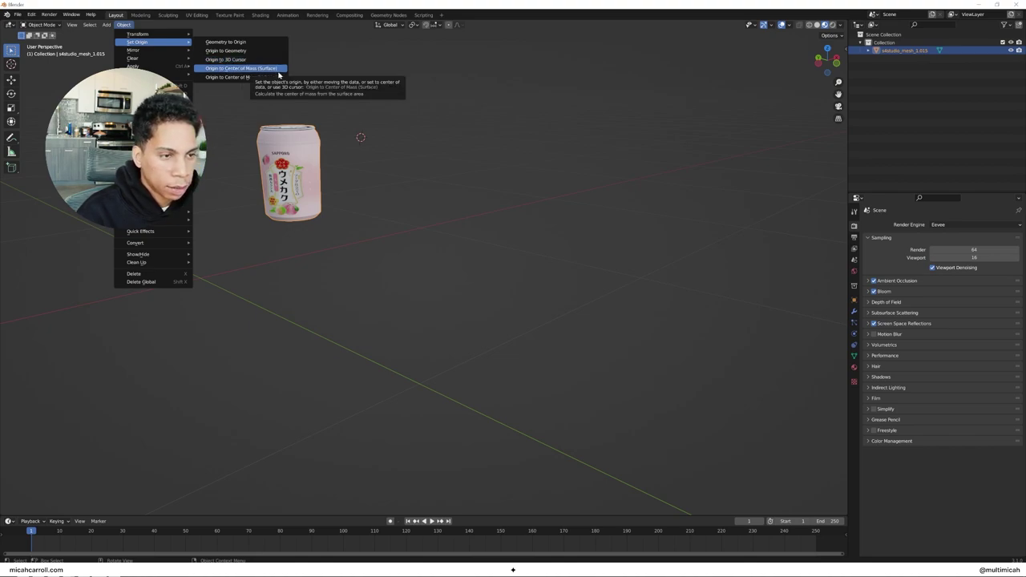
pyautogui.click(279, 72)
# - Rotate the can around the global Z axis to test its new pivot point
pyautogui.moveTo(329, 114); pyautogui.dragTo(553, 224, button='middle')
pyautogui.press('r')
pyautogui.press('z')
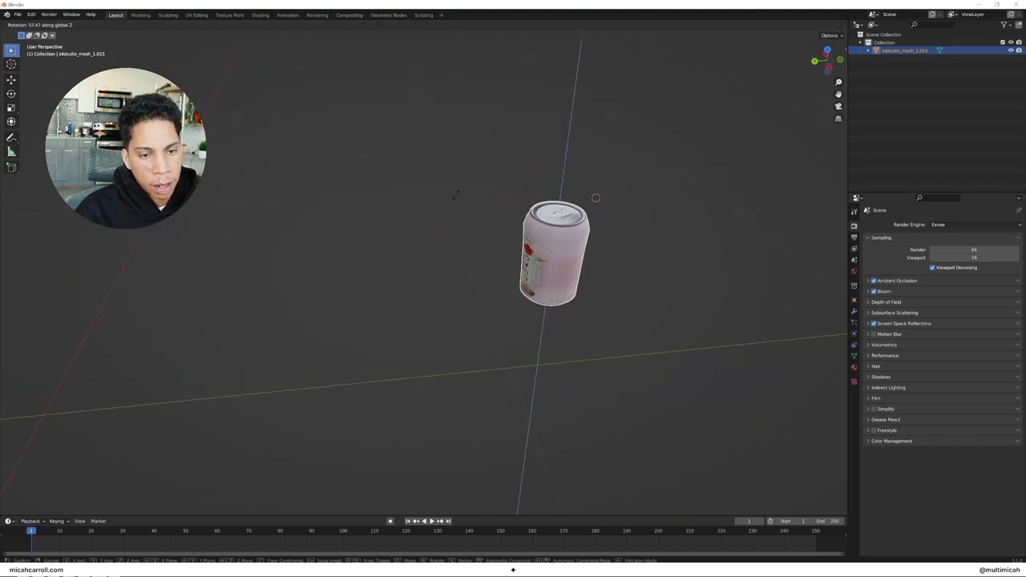
pyautogui.click(438, 125)
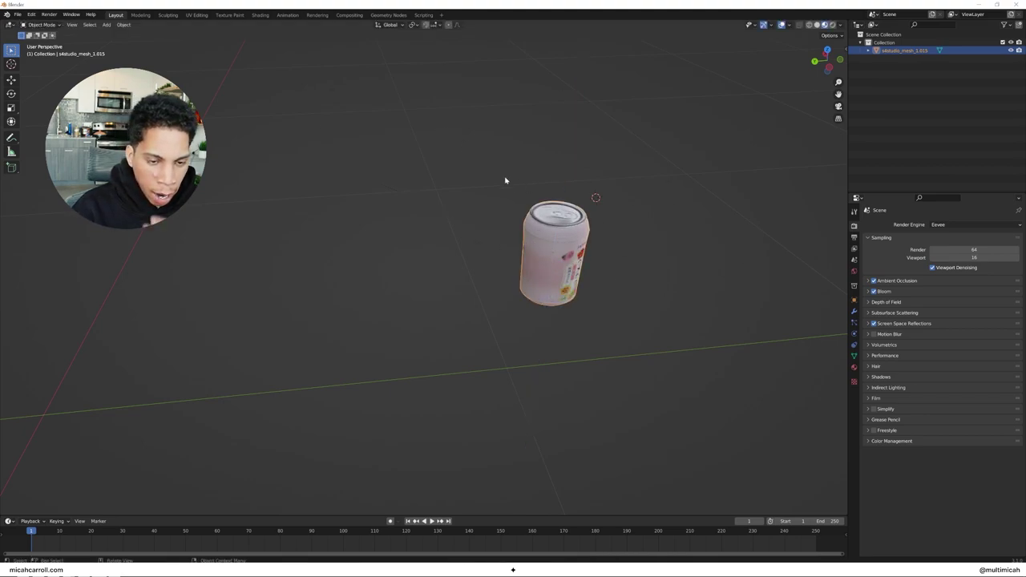
# - Move the can along the Z axis and about 2.9 m along the global Y axis
pyautogui.moveTo(505, 180); pyautogui.dragTo(550, 190, button='middle')
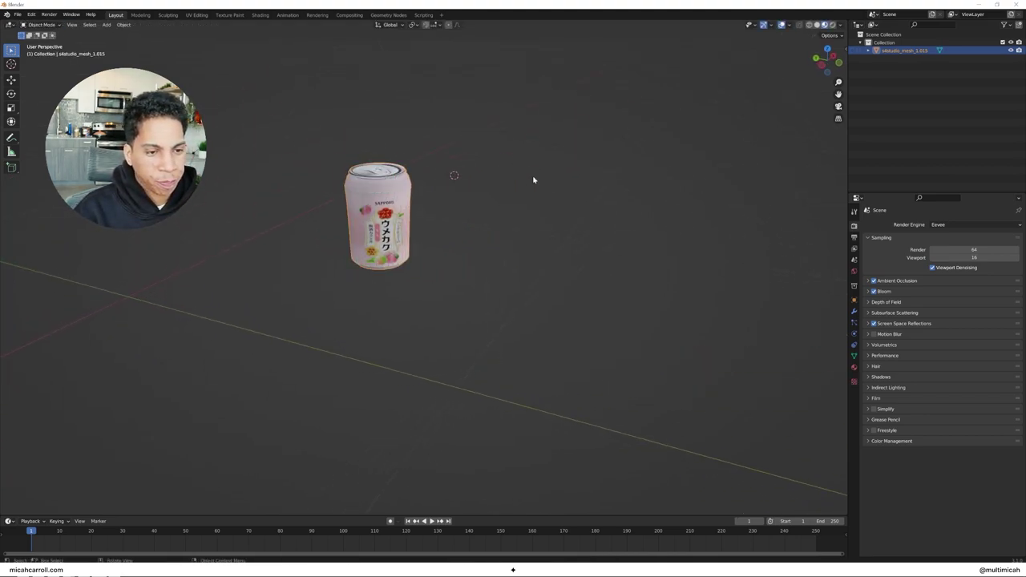
pyautogui.moveTo(448, 204); pyautogui.dragTo(503, 215, button='middle')
pyautogui.scroll(-5, 473, 225)
pyautogui.press('g')
pyautogui.press('z')
pyautogui.click(368, 198)
pyautogui.press('g')
pyautogui.press('x')
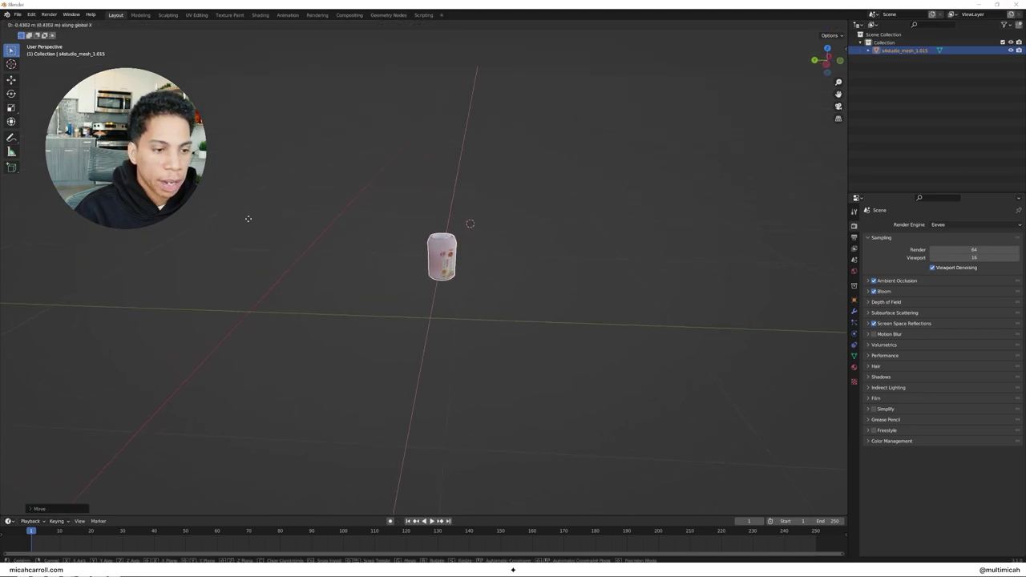
pyautogui.press('y')
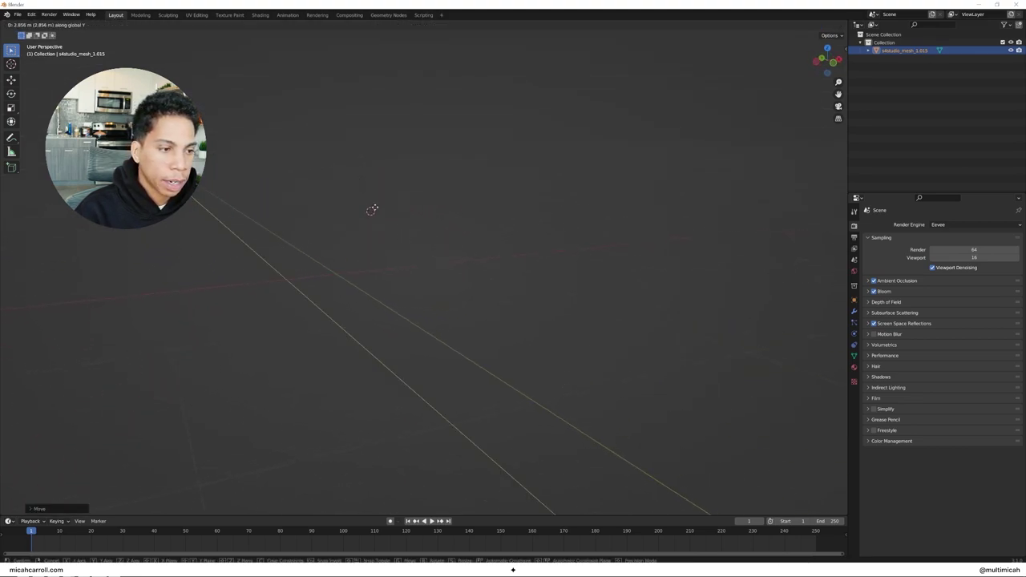
pyautogui.click(374, 210)
# - Switch to the front view and add a camera aligned with it at the 3D cursor
pyautogui.moveTo(385, 222); pyautogui.dragTo(280, 213, button='middle')
pyautogui.press('`')
pyautogui.click(248, 185)
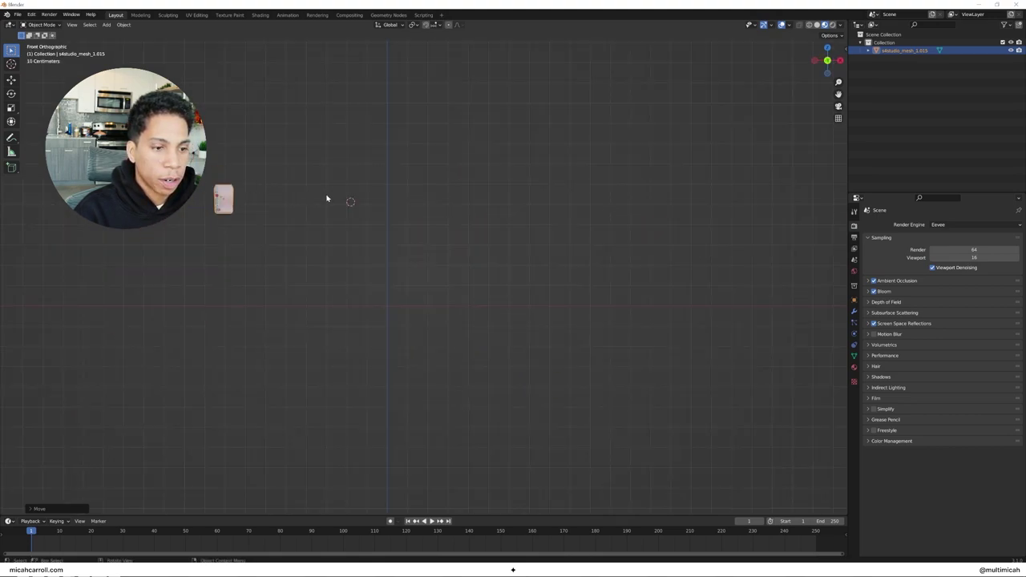
pyautogui.rightClick(371, 207)
pyautogui.hotkey('shift', 'a')
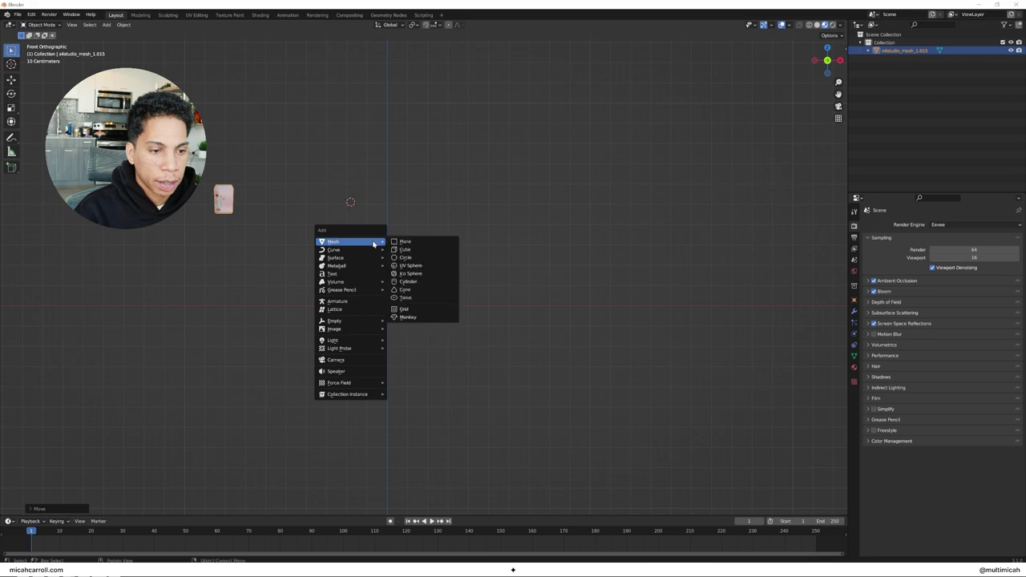
pyautogui.click(369, 360)
# - Move the camera back along the Y axis, away from the can
pyautogui.moveTo(471, 309); pyautogui.dragTo(463, 348, button='middle')
pyautogui.scroll(-5, 462, 347)
pyautogui.press('g')
pyautogui.press('y')
pyautogui.click(384, 495)
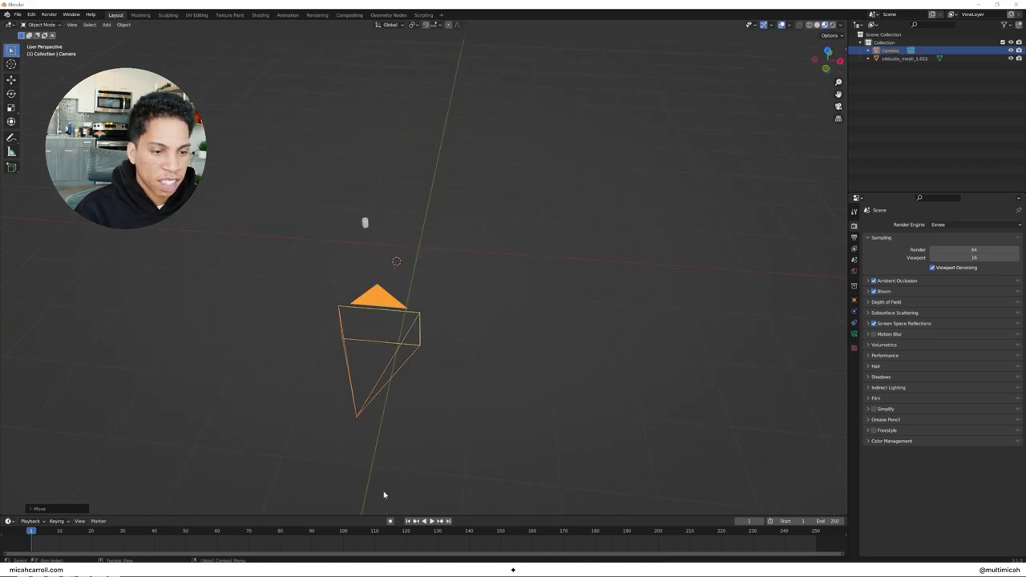
# - Split the 3D viewport vertically into two side-by-side areas, select the can, and show the camera view in one area
pyautogui.rightClick(465, 519)
pyautogui.press('Escape')
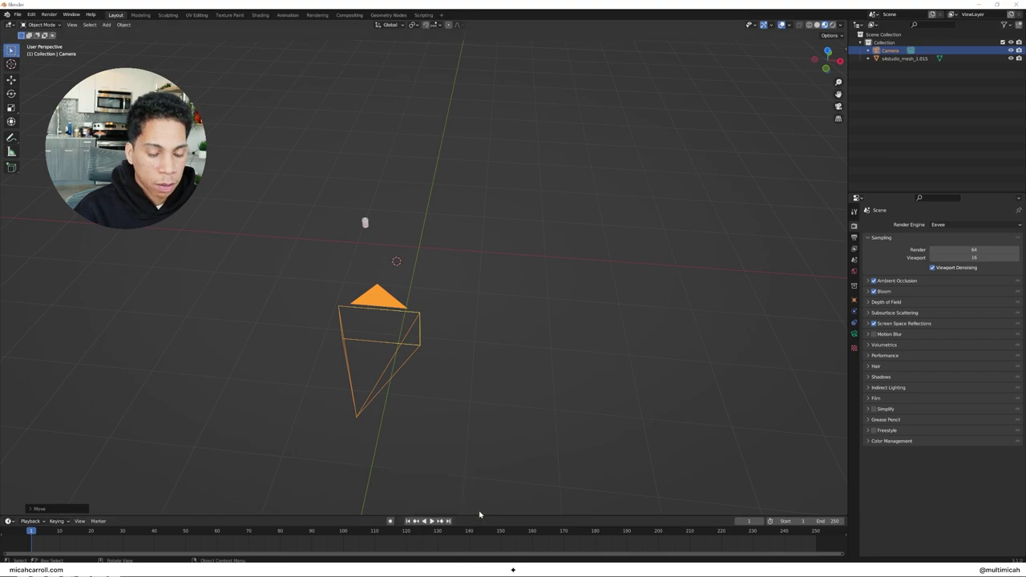
pyautogui.rightClick(469, 515)
pyautogui.click(468, 516)
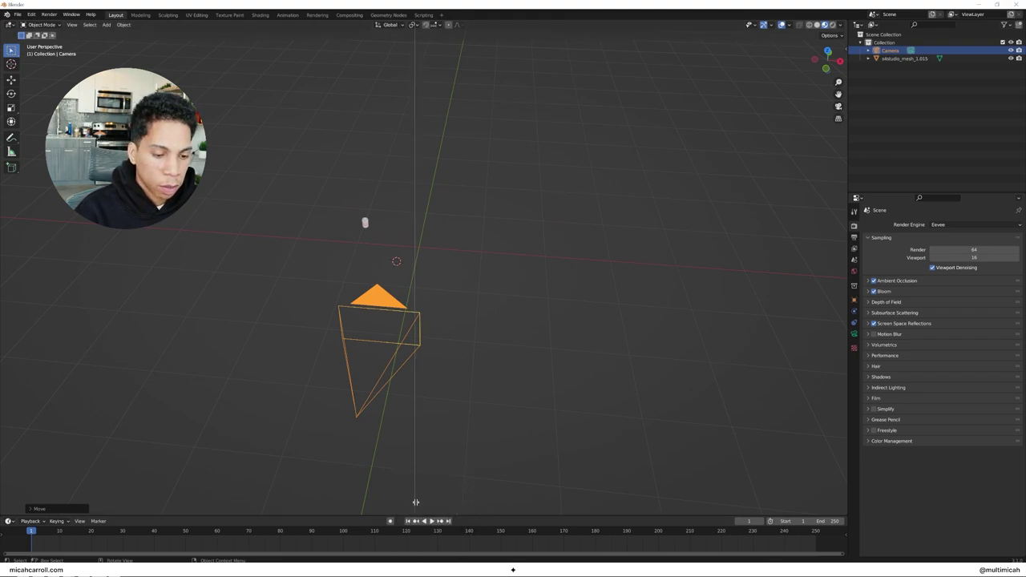
pyautogui.click(419, 501)
pyautogui.moveTo(499, 388); pyautogui.dragTo(559, 304, button='middle')
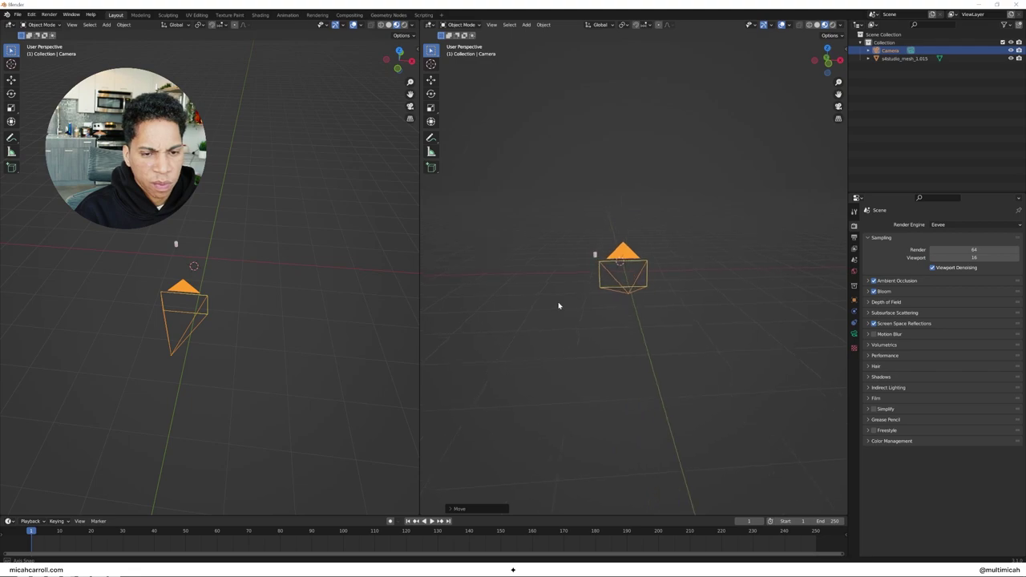
pyautogui.click(177, 246)
pyautogui.press('`')
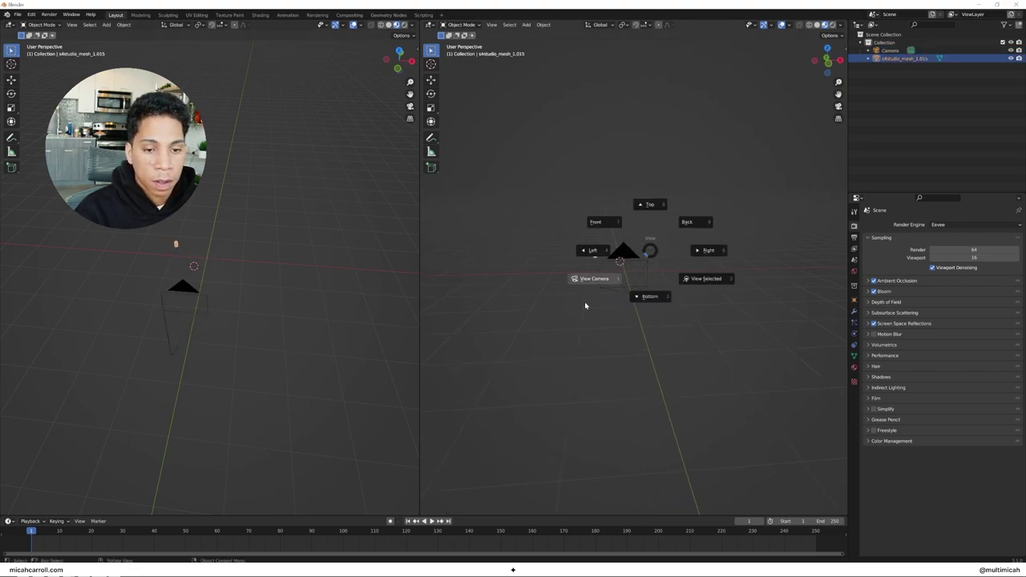
pyautogui.click(523, 310)
# - Move the can along the global X axis and scale it up uniformly to about 1.475
pyautogui.press('g')
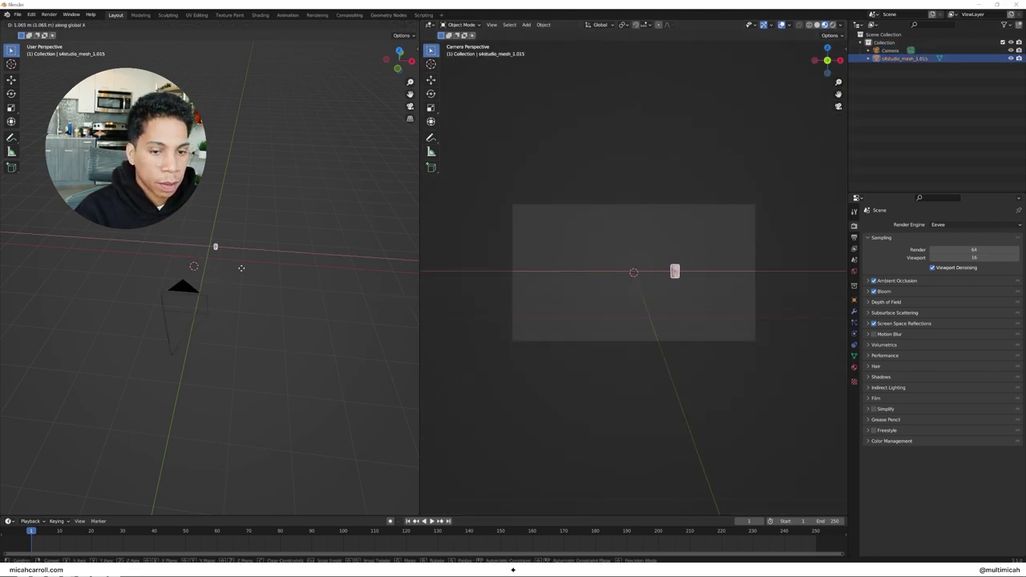
pyautogui.click(231, 270)
pyautogui.press('s')
pyautogui.click(245, 272)
# - Move the can along the global Y axis closer to the camera, to about Y -1.06 m
pyautogui.press('g')
pyautogui.press('x')
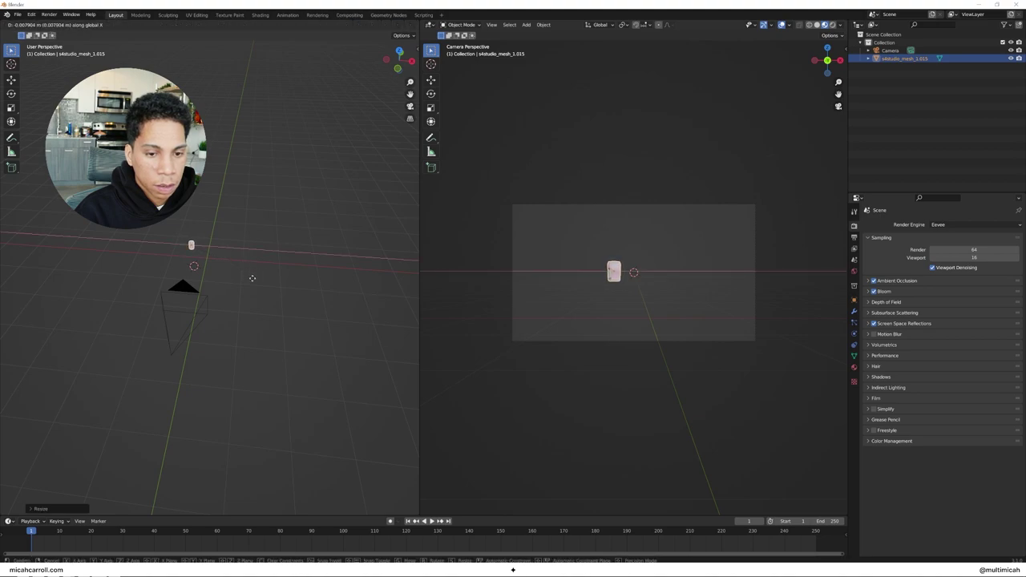
pyautogui.press('y')
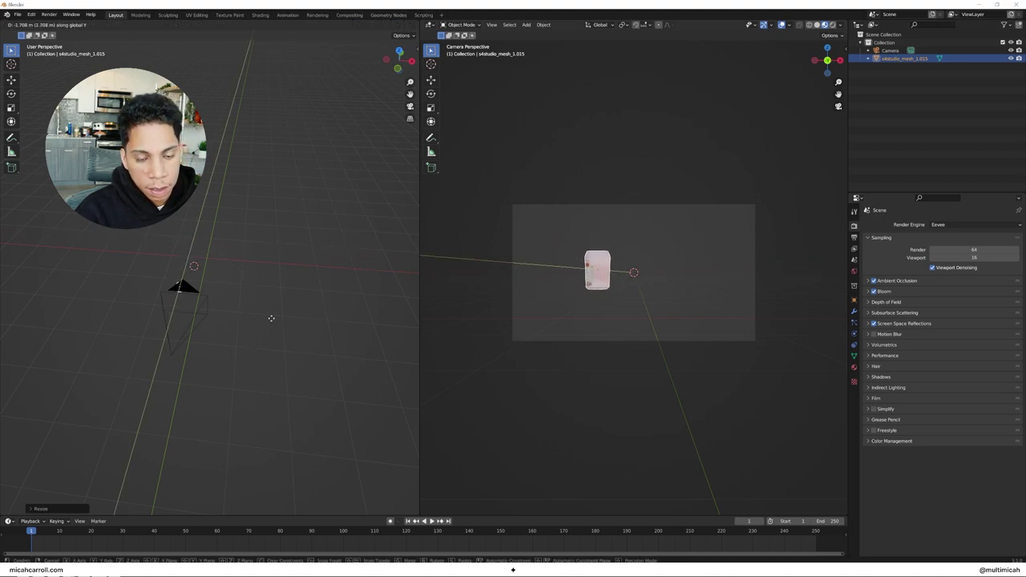
pyautogui.click(294, 307)
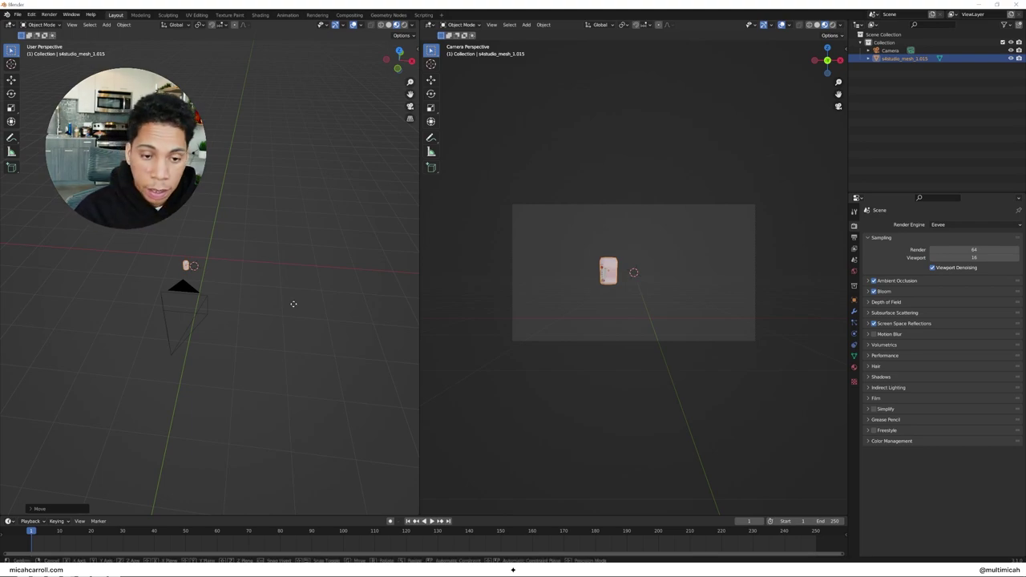
# - Place the can in the camera frame's lower-left corner by moving it along X to about -0.98 m and Z to about 0.15 m
pyautogui.press('g')
pyautogui.press('x')
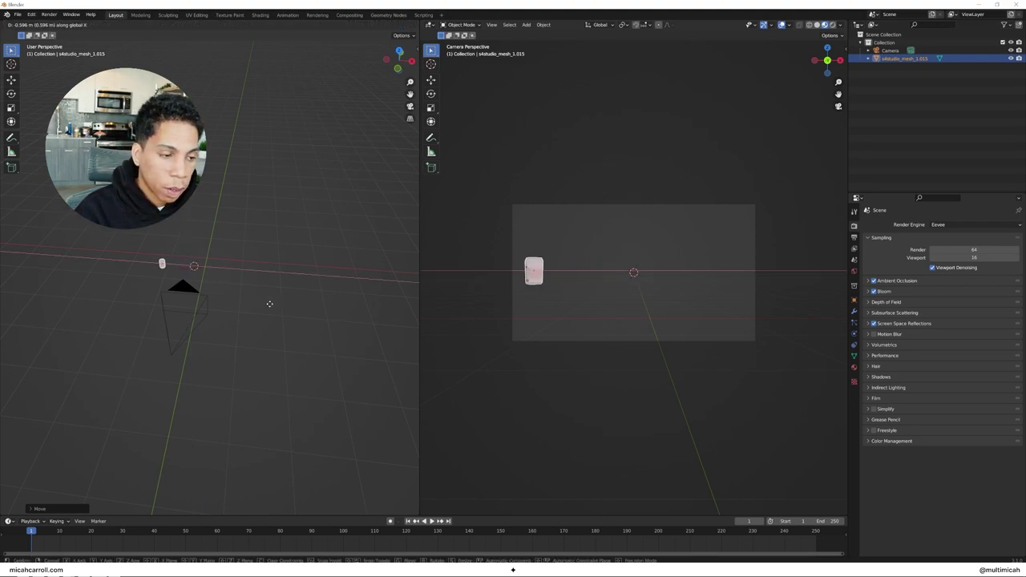
pyautogui.click(269, 304)
pyautogui.moveTo(268, 300)
pyautogui.mouseDown(button='middle')
pyautogui.moveTo(280, 289)
pyautogui.moveTo(279, 300)
pyautogui.mouseUp(button='middle')
pyautogui.press('g')
pyautogui.press('z')
pyautogui.click(282, 298)
pyautogui.scroll(5, 192, 299)
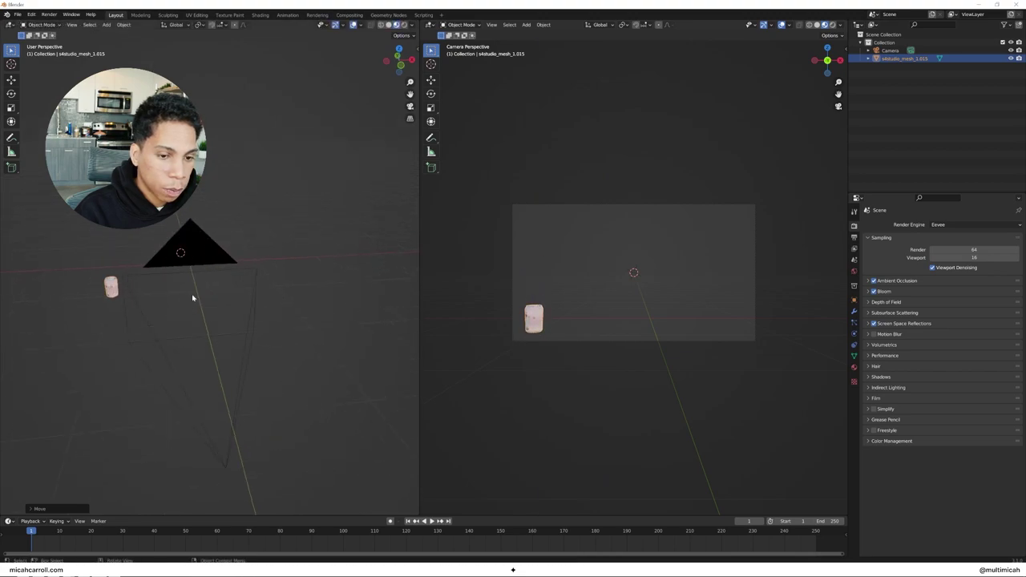
# - Show the can's transform properties and try out its rotation values, undoing the trial
pyautogui.press('n')
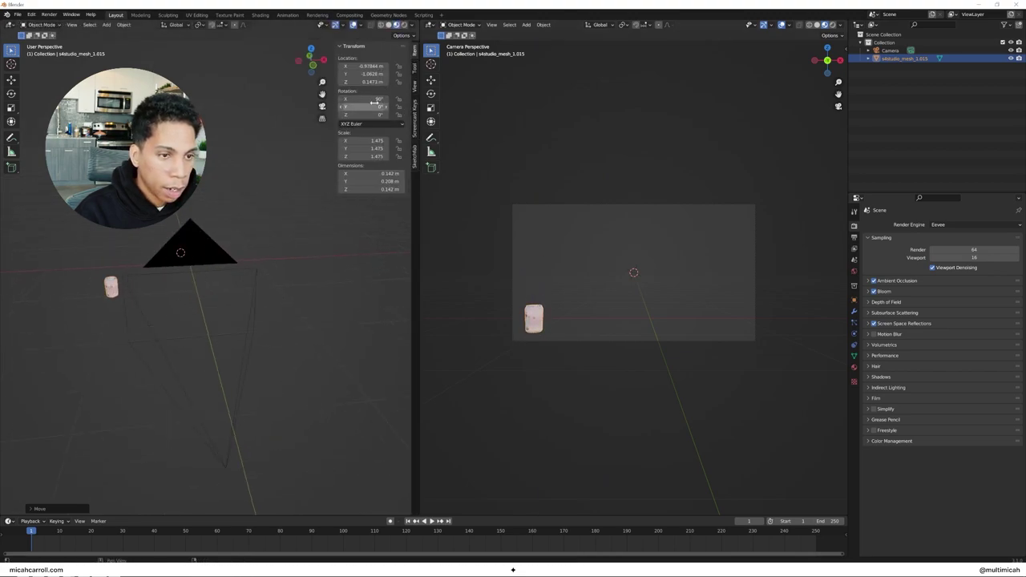
pyautogui.moveTo(374, 99)
pyautogui.mouseDown()
pyautogui.moveTo(387, 99)
pyautogui.moveTo(375, 107)
pyautogui.moveTo(386, 115)
pyautogui.moveTo(376, 115)
pyautogui.mouseUp()
pyautogui.hotkey('ctrl', 'z')
pyautogui.hotkey('ctrl', 'z')
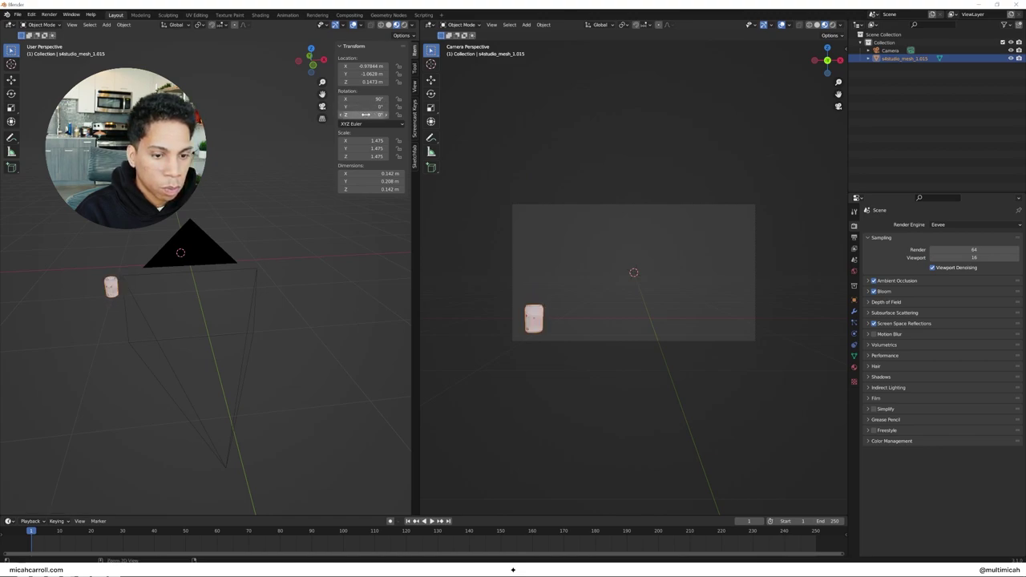
pyautogui.hotkey('alt', 'a')
pyautogui.click(110, 281)
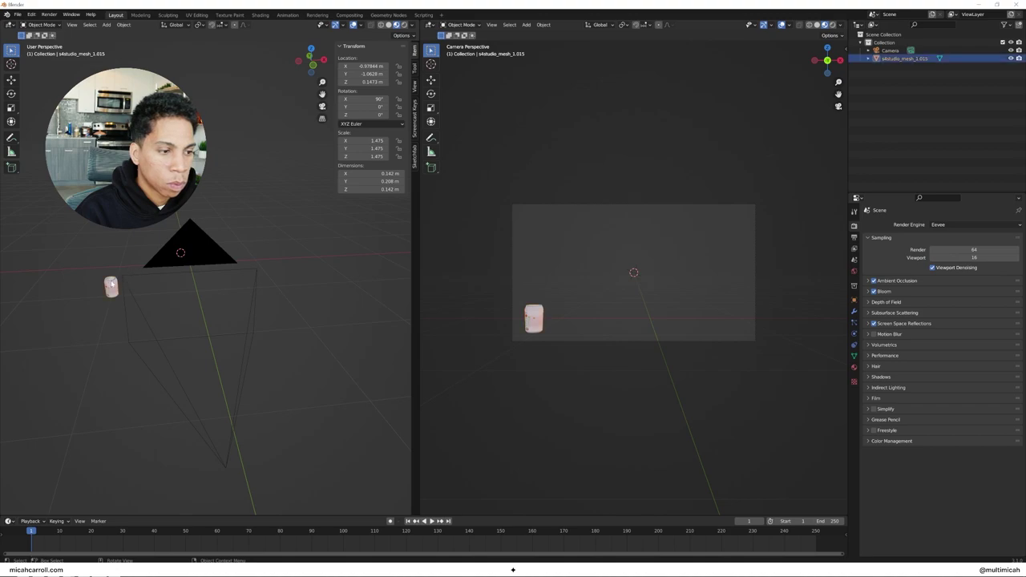
pyautogui.moveTo(110, 281); pyautogui.dragTo(136, 277, button='middle')
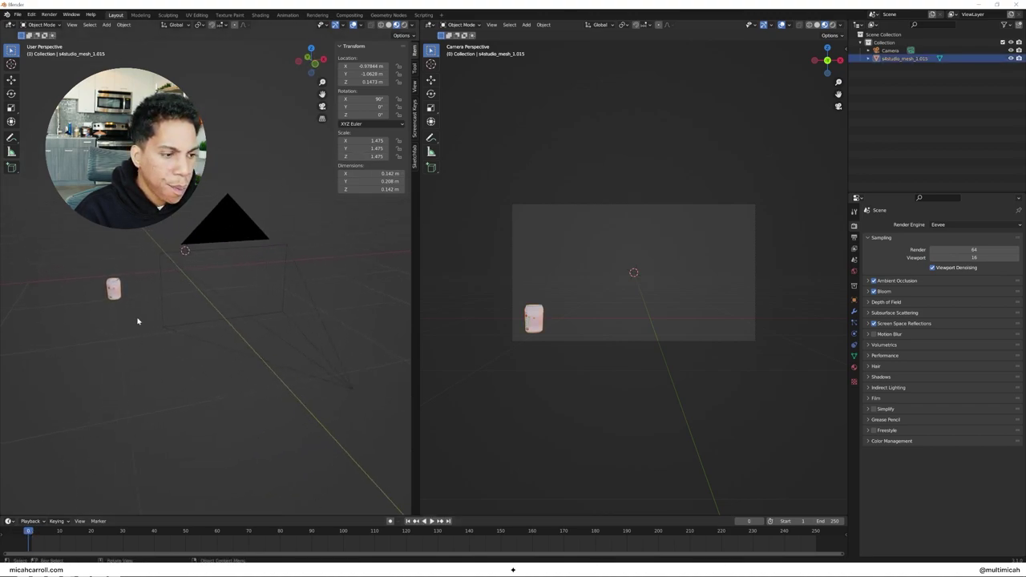
pyautogui.press('r')
pyautogui.press('z')
pyautogui.press('Escape')
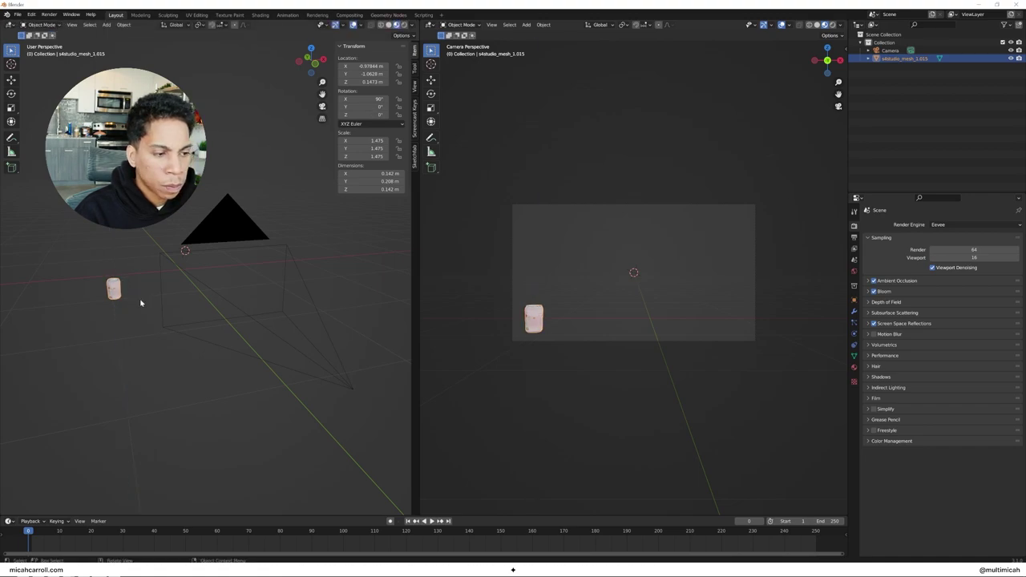
# - Duplicate the can and place the copy about 0.25 m above the original along the Z axis
pyautogui.hotkey('shift', 'd')
pyautogui.press('z')
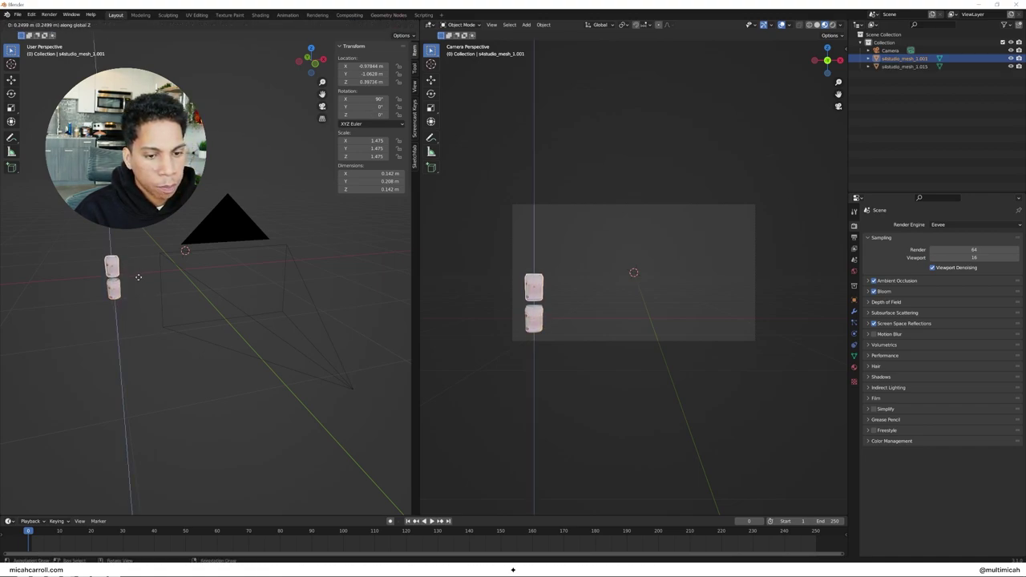
pyautogui.click(138, 278)
# - Select the lower can and set its Y rotation to 20°
pyautogui.click(116, 294)
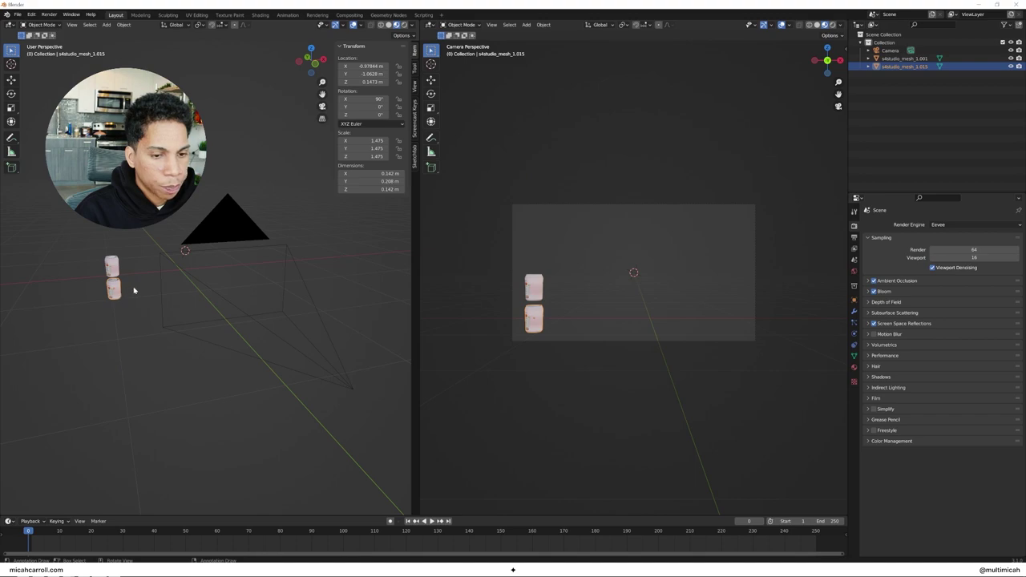
pyautogui.moveTo(142, 287); pyautogui.dragTo(141, 281, button='middle')
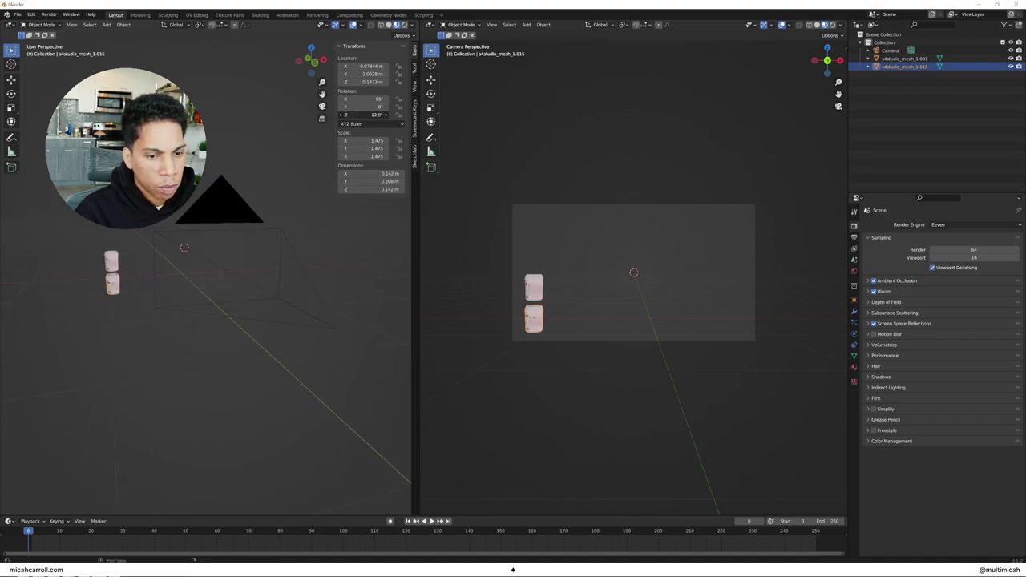
pyautogui.moveTo(370, 107); pyautogui.dragTo(382, 107)
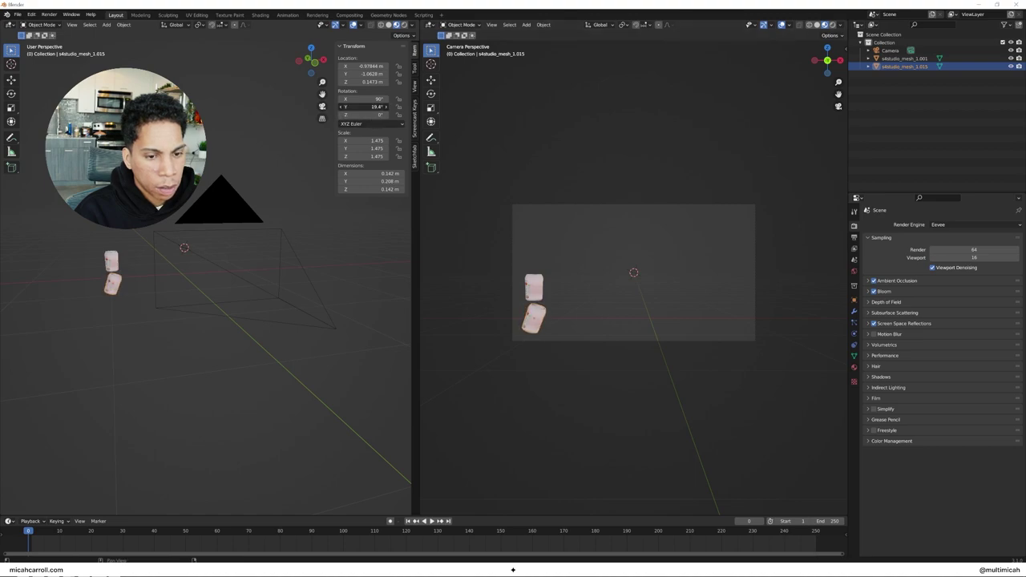
pyautogui.click(373, 106)
pyautogui.write('20')
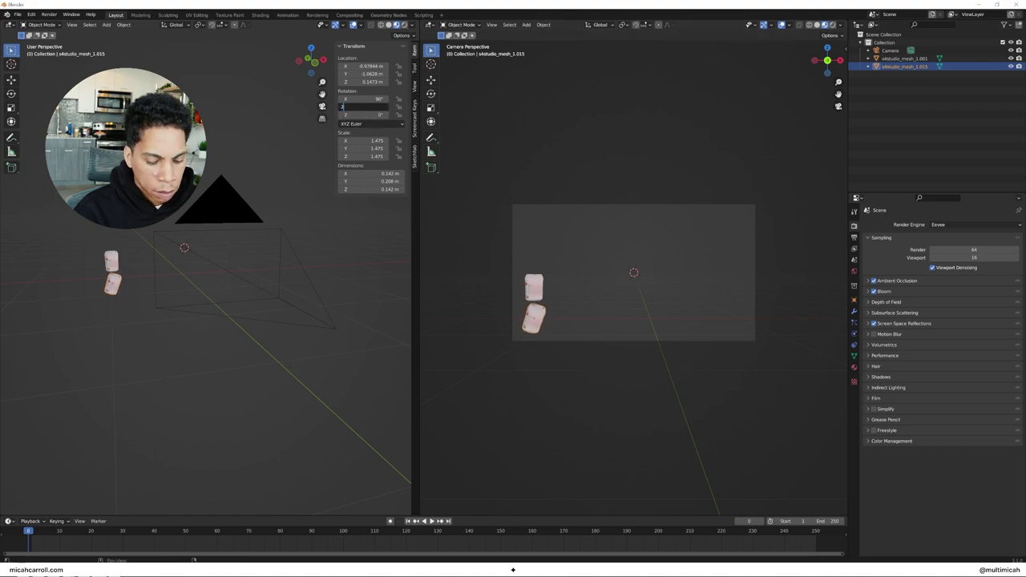
pyautogui.press('Return')
pyautogui.moveTo(371, 105); pyautogui.dragTo(372, 107)
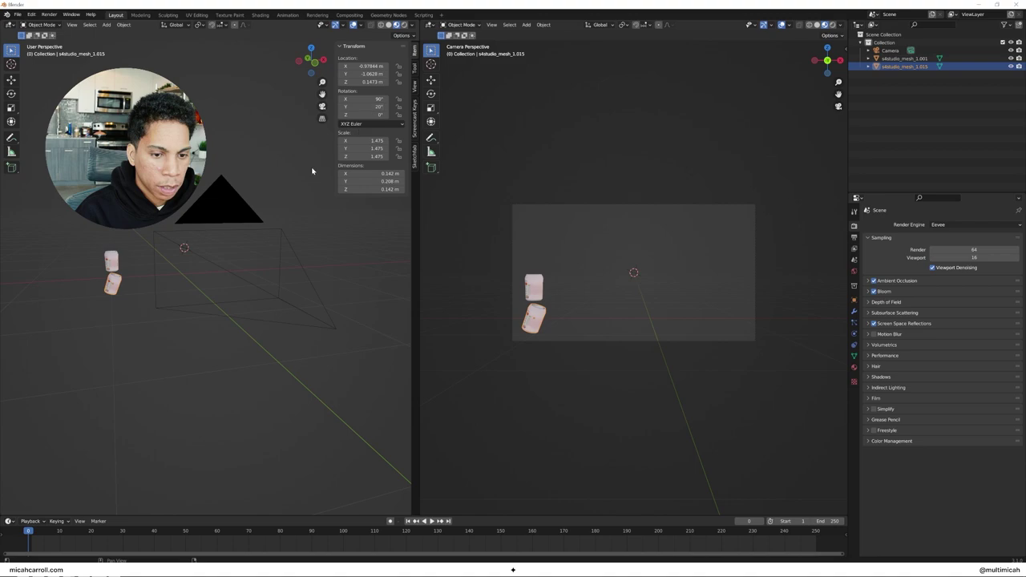
# - Set the upper can's Y rotation to -20° and clear the selection
pyautogui.click(113, 263)
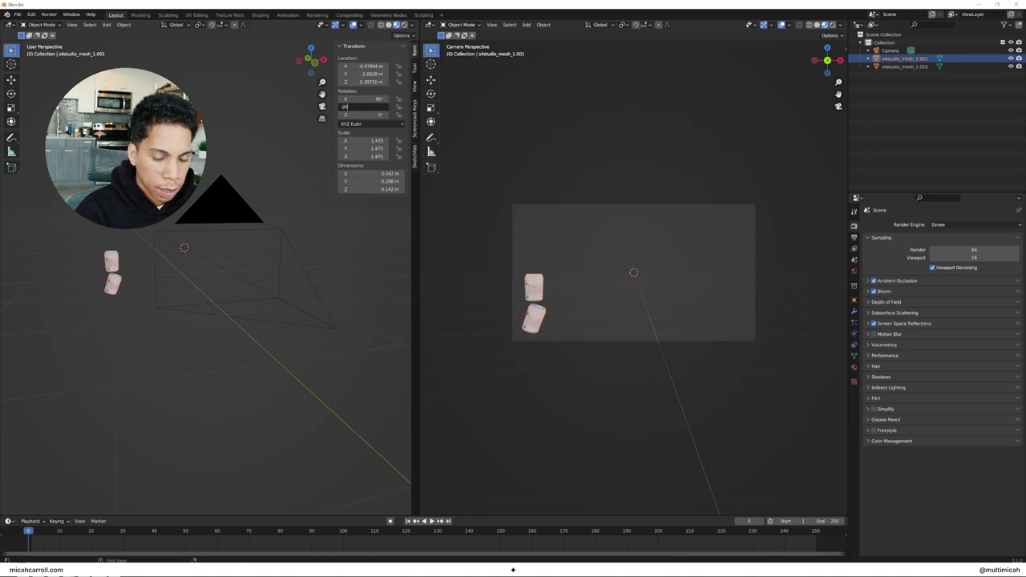
pyautogui.press('Return')
pyautogui.hotkey('alt', 'a')
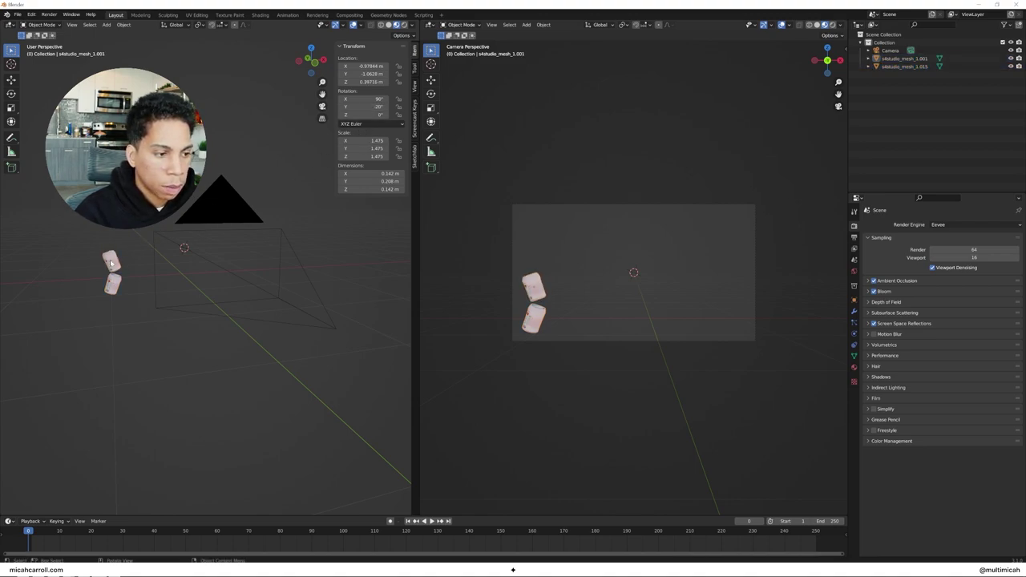
# - Try spinning the upper can and the lower can with their Z rotation values, undoing each trial
pyautogui.click(112, 262)
pyautogui.moveTo(362, 99)
pyautogui.mouseDown()
pyautogui.moveTo(377, 98)
pyautogui.moveTo(356, 115)
pyautogui.mouseUp()
pyautogui.hotkey('ctrl', 'z')
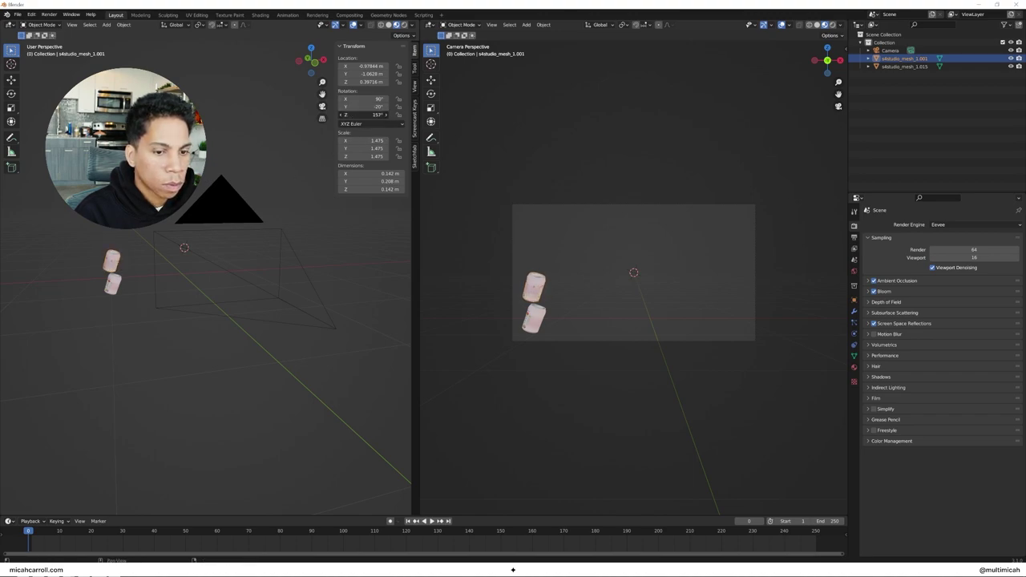
pyautogui.hotkey('ctrl', 'z')
pyautogui.click(113, 282)
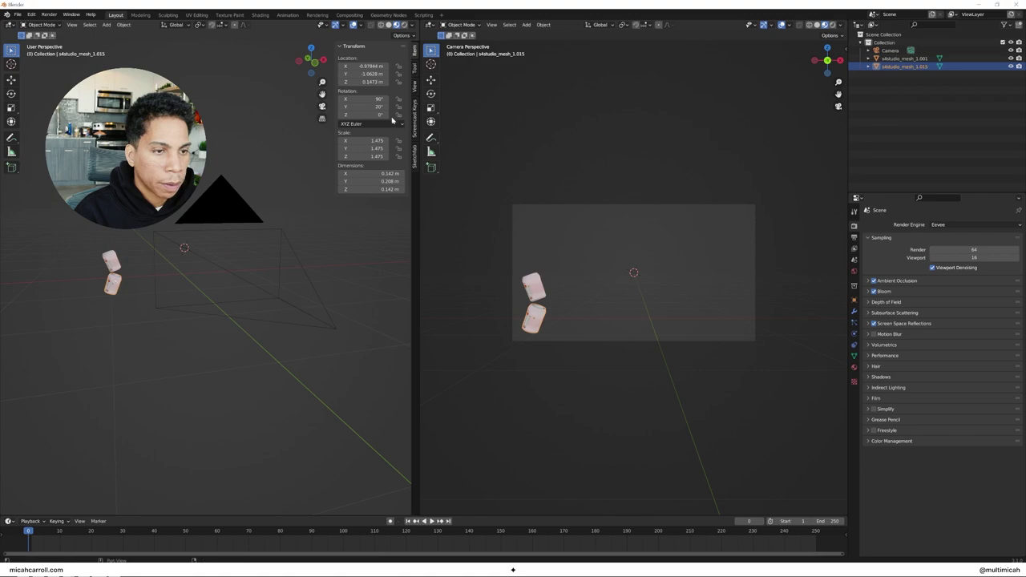
pyautogui.moveTo(367, 115); pyautogui.dragTo(345, 114)
pyautogui.hotkey('ctrl', 'z')
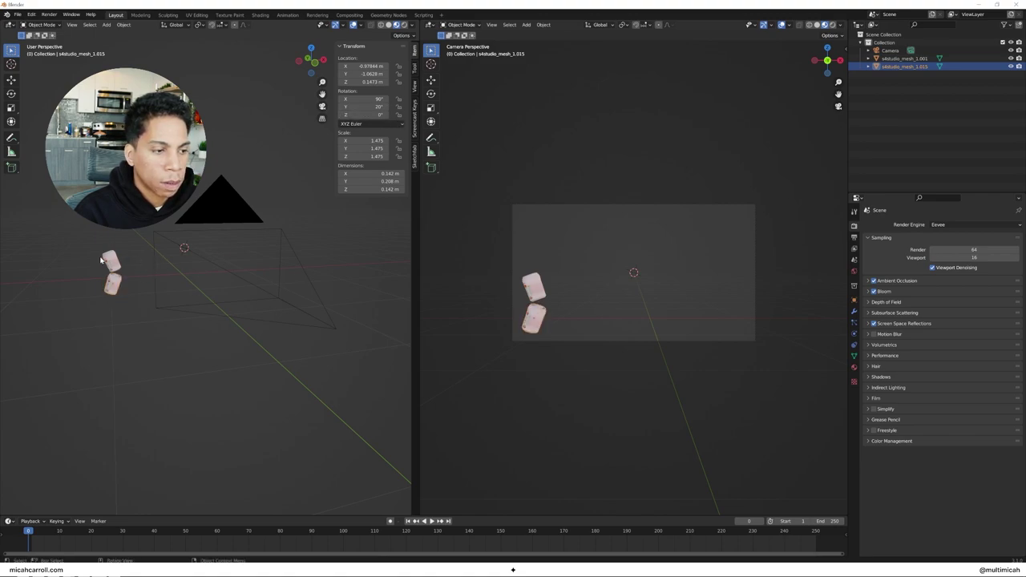
# - Insert a keyframe on only the lower can's Z rotation at frame 0
pyautogui.click(108, 262)
pyautogui.keyDown('shift'); pyautogui.click(117, 281); pyautogui.keyUp('shift')
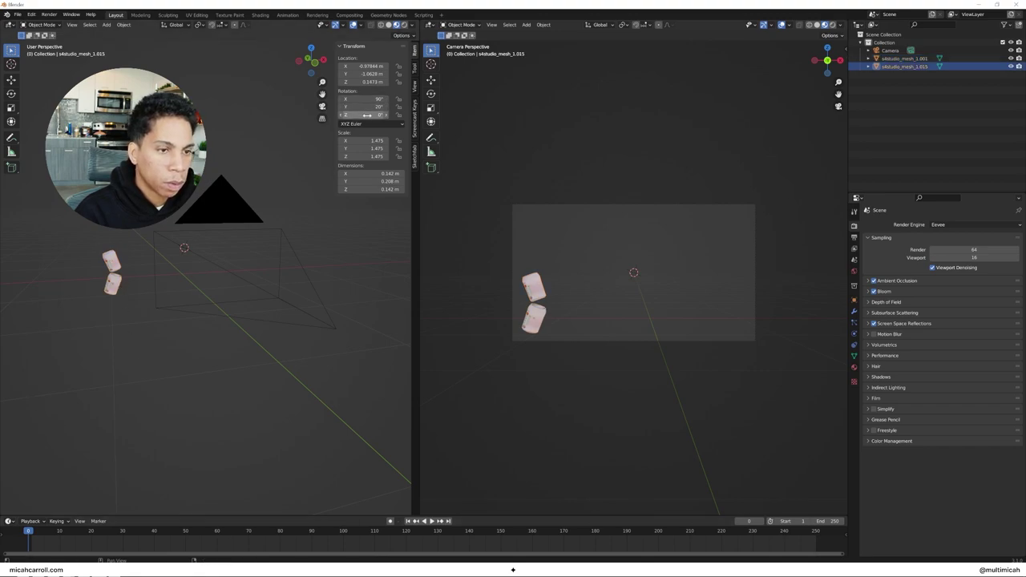
pyautogui.rightClick(367, 115)
pyautogui.click(367, 119)
# - Set the lower can's Z rotation to 360° at frame 250, keyframe only that value, and briefly play the animation
pyautogui.hotkey('shift', 'Right')
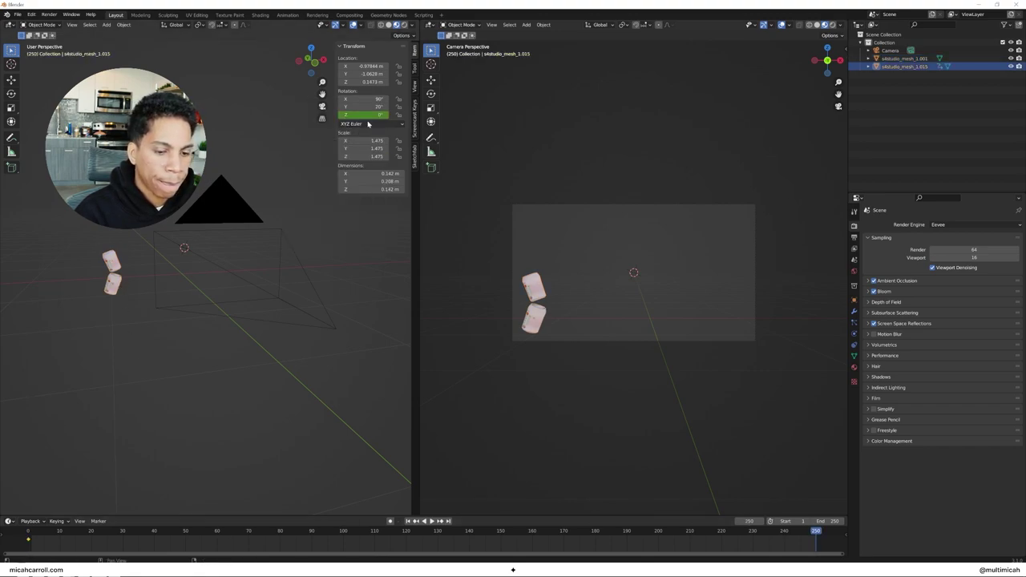
pyautogui.click(367, 116)
pyautogui.write('360')
pyautogui.press('Return')
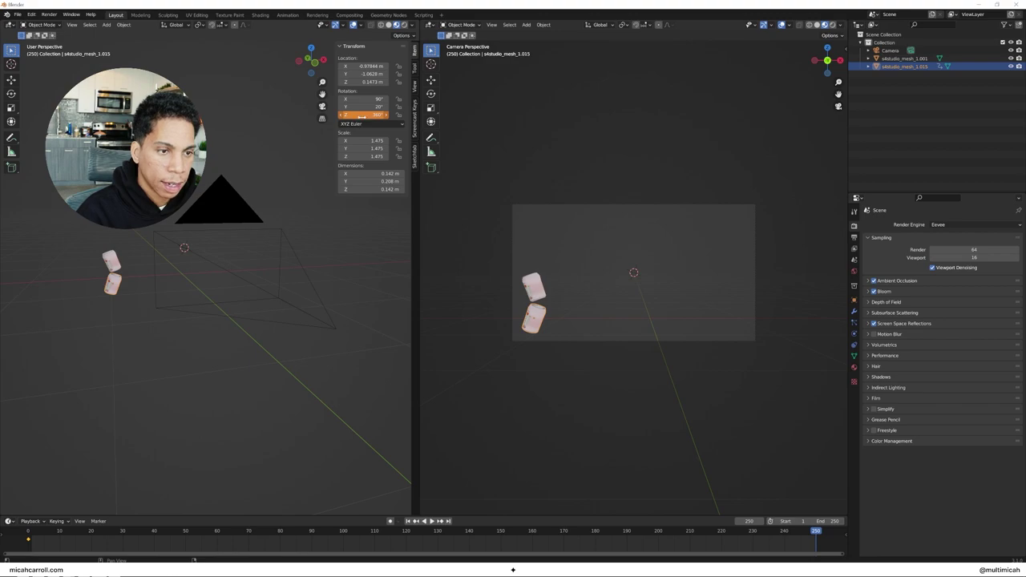
pyautogui.rightClick(361, 115)
pyautogui.click(361, 118)
pyautogui.hotkey('shift', 'Left')
pyautogui.press('space')
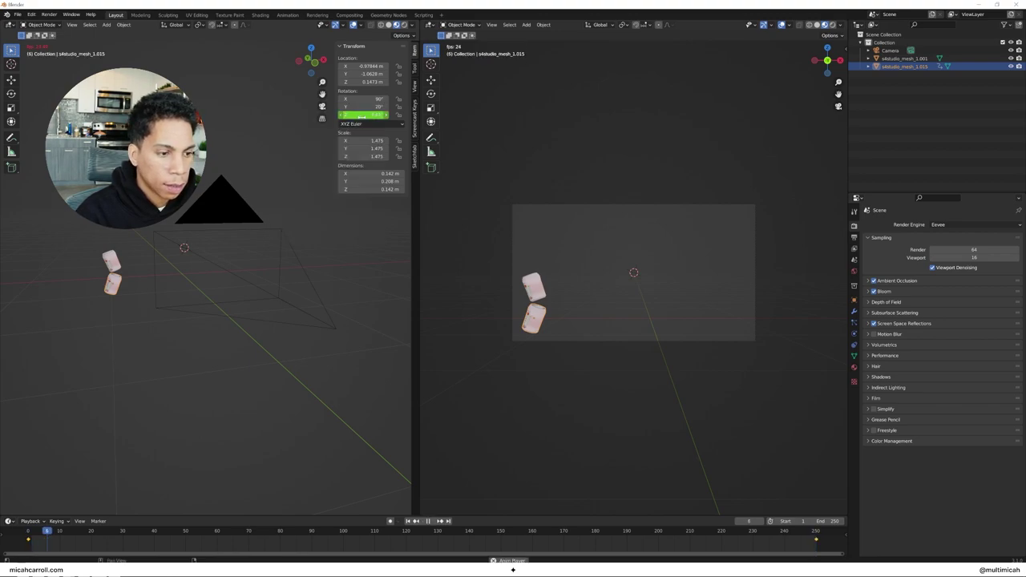
pyautogui.press('space')
# - Keyframe only the upper can's Z rotation at 0° on frame 0 and at 360° on frame 250
pyautogui.click(109, 257)
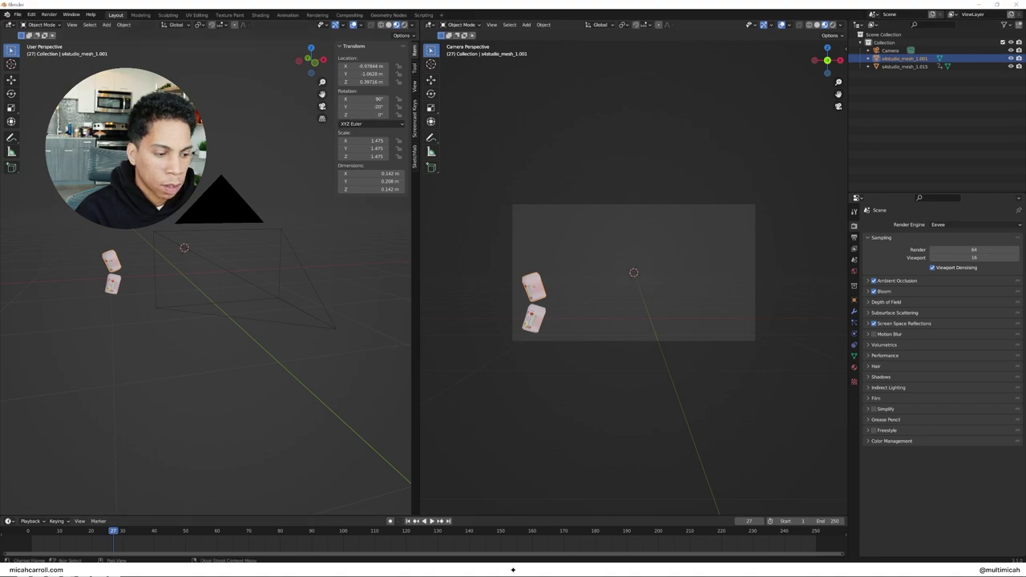
pyautogui.click(28, 533)
pyautogui.rightClick(353, 115)
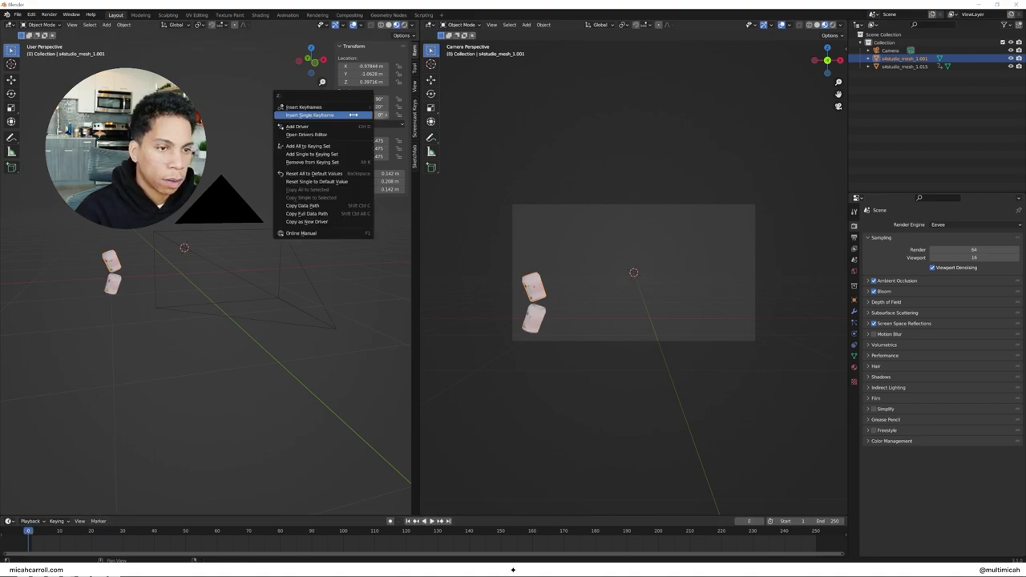
pyautogui.click(355, 116)
pyautogui.hotkey('shift', 'Right')
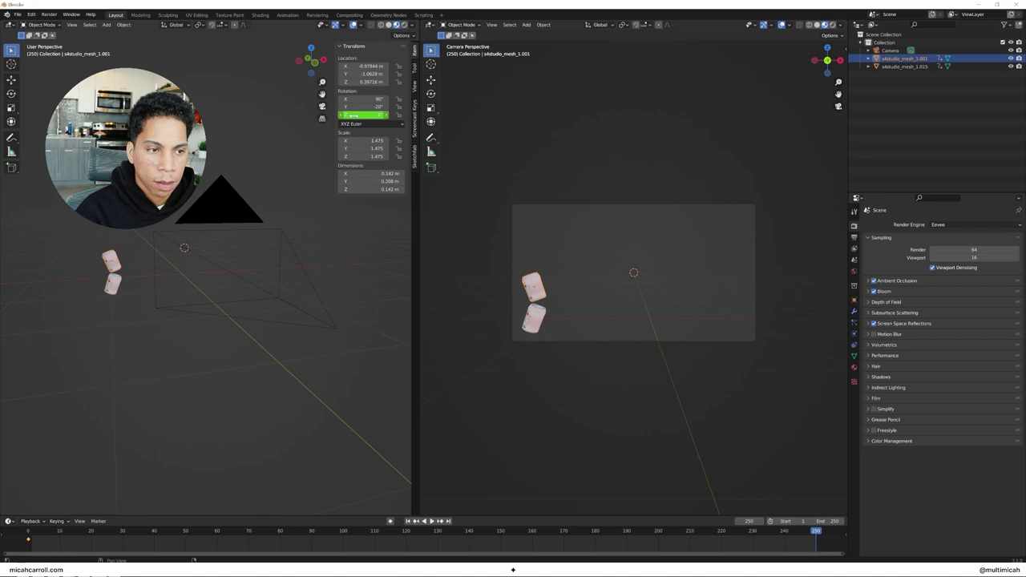
pyautogui.rightClick(354, 115)
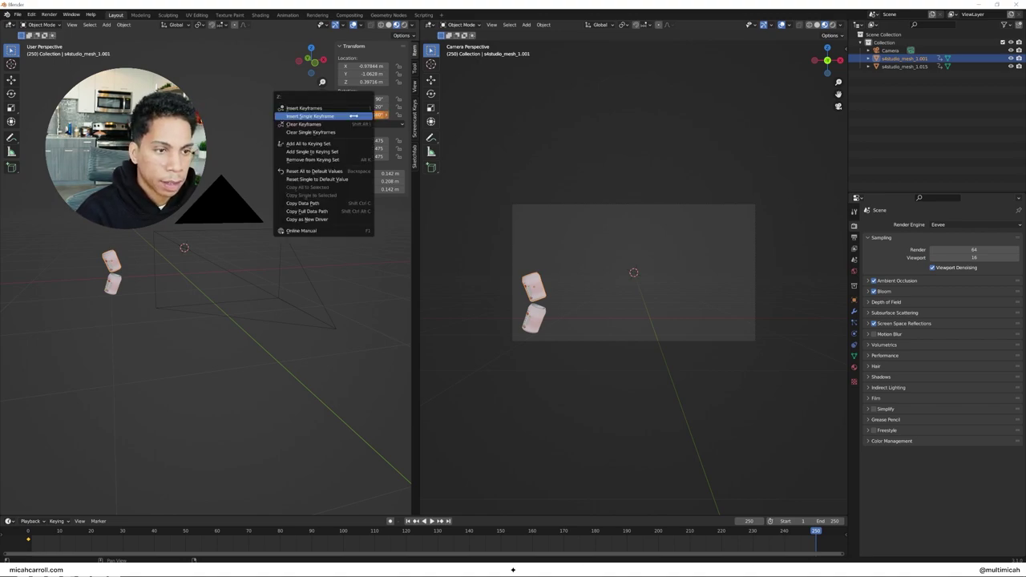
pyautogui.click(355, 116)
# - Tilt the upper can to a Y rotation of -26.4° while previewing the spin, and return to frame 0
pyautogui.press('space')
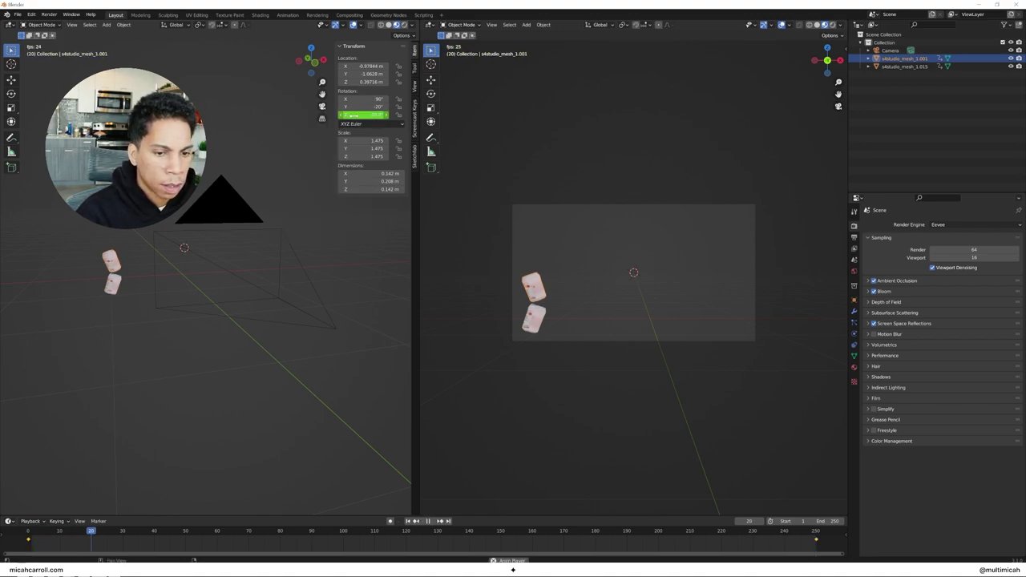
pyautogui.click(160, 356)
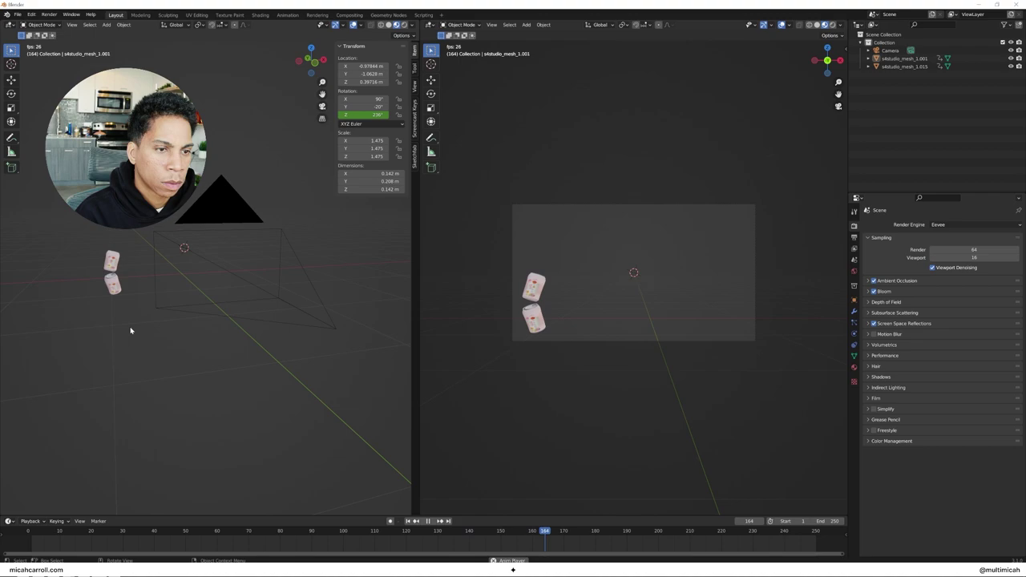
pyautogui.click(113, 262)
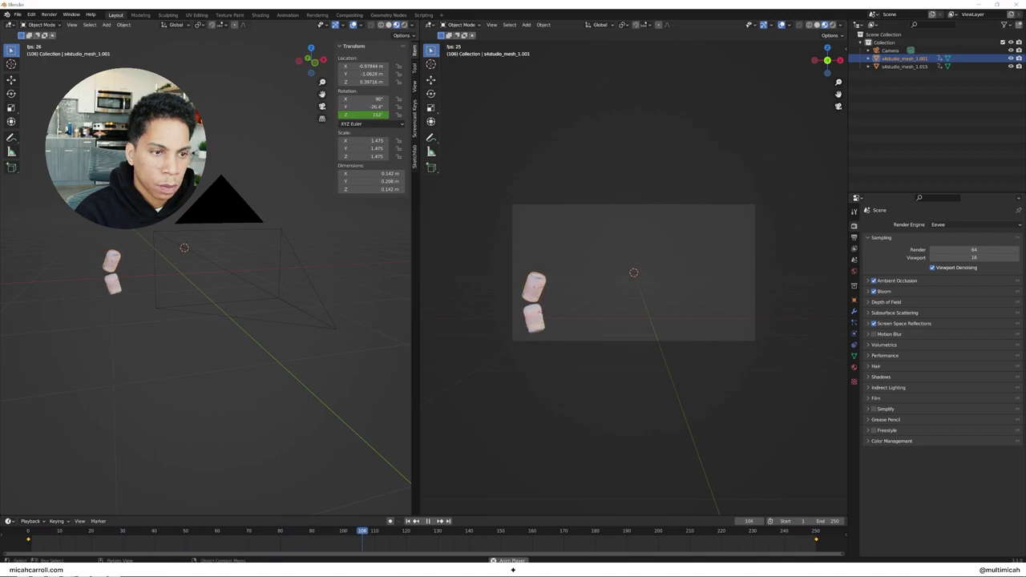
pyautogui.press('space')
pyautogui.moveTo(440, 544); pyautogui.dragTo(28, 531)
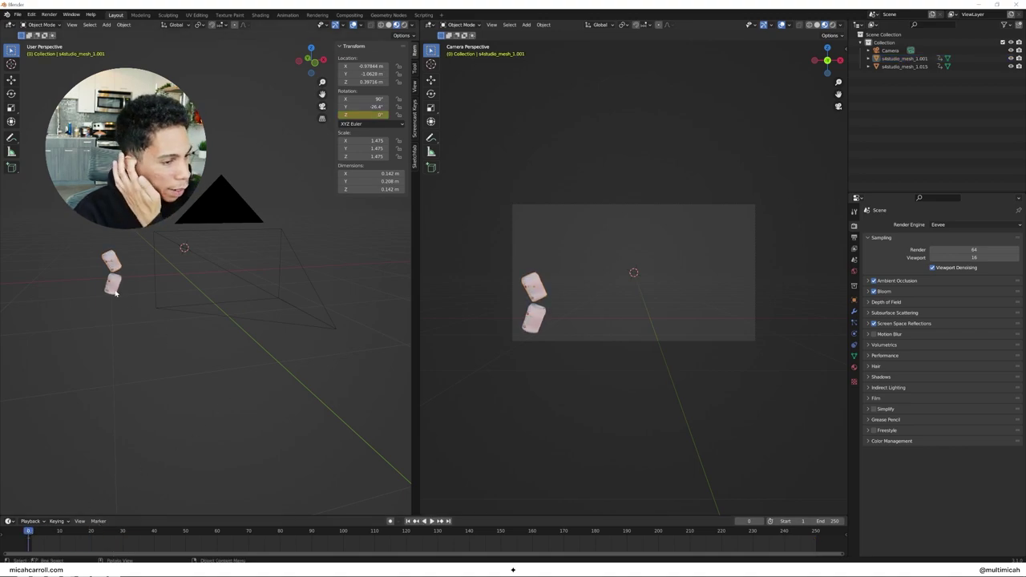
# - Select both cans and move them into a new collection named base_cans
pyautogui.click(115, 267)
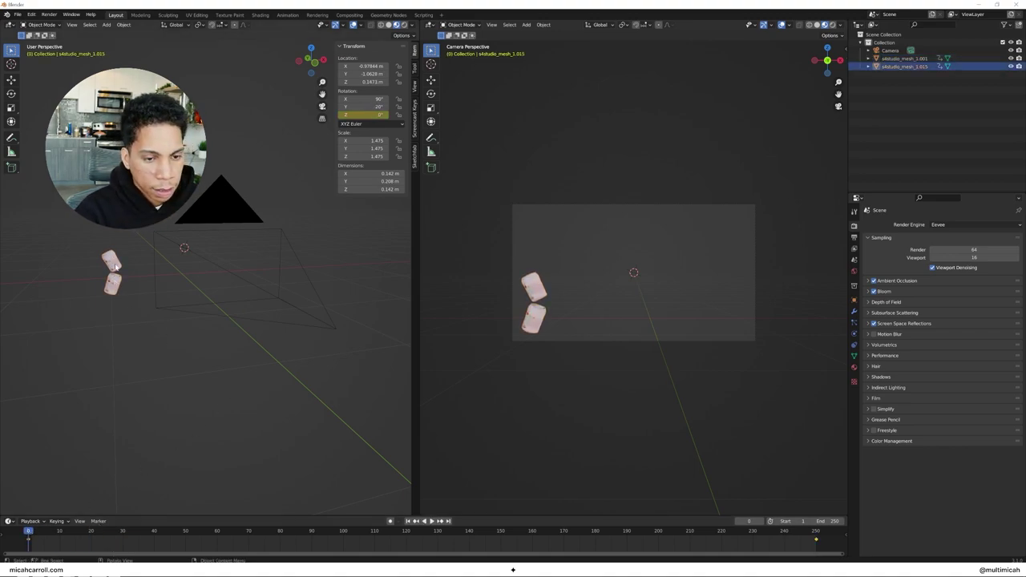
pyautogui.keyDown('shift'); pyautogui.click(112, 283); pyautogui.keyUp('shift')
pyautogui.press('m')
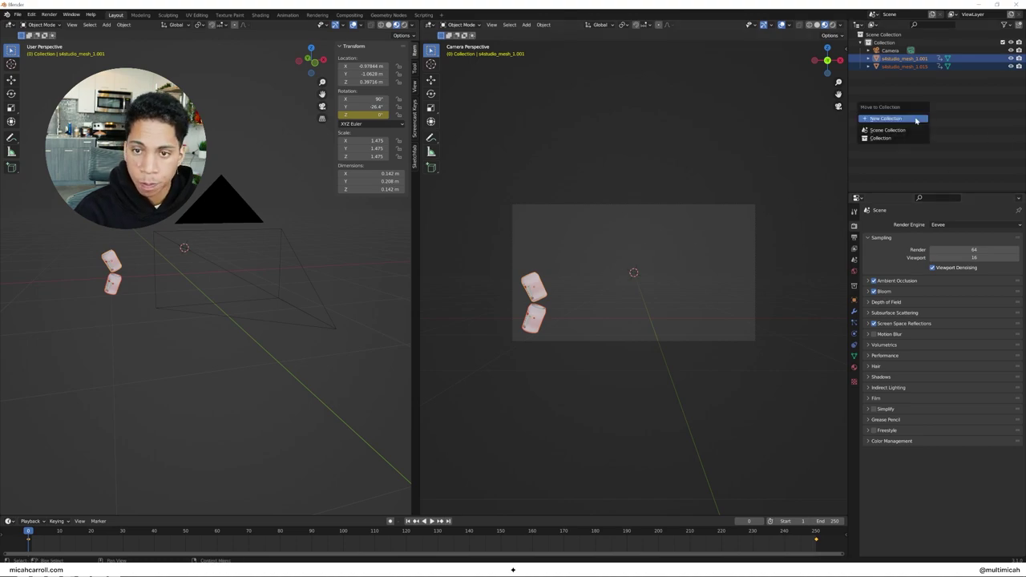
pyautogui.click(913, 119)
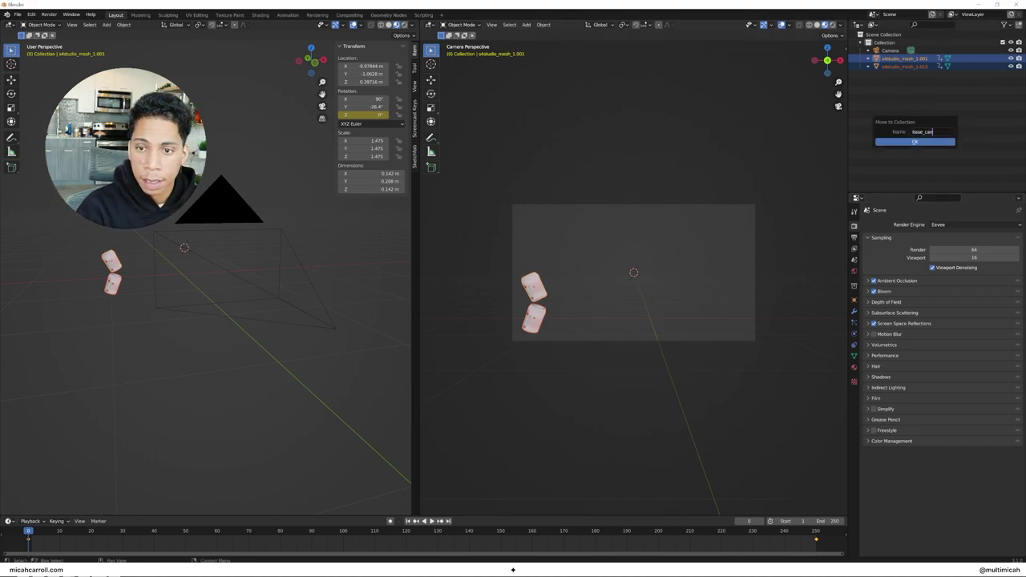
pyautogui.click(934, 143)
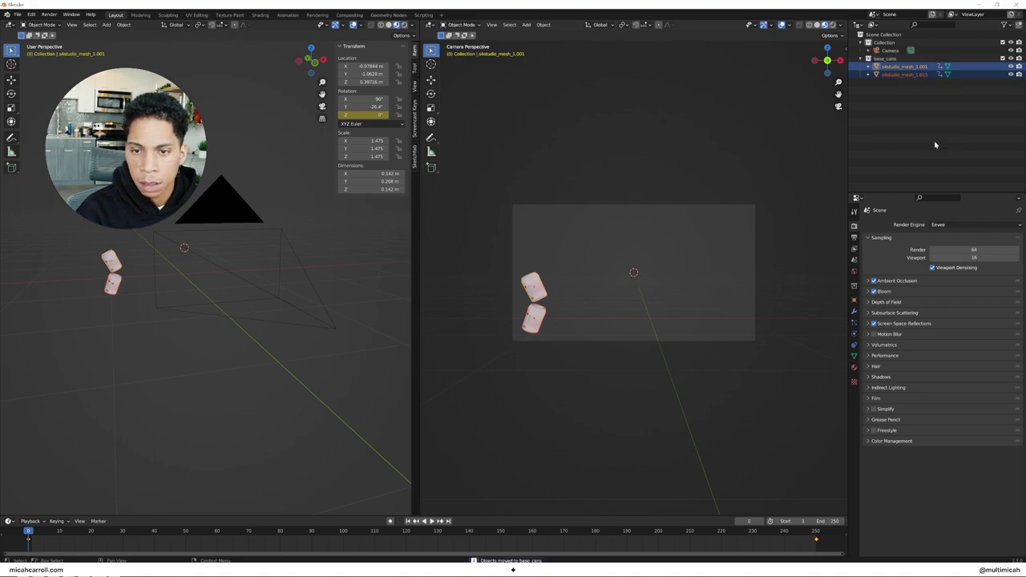
# - Collapse the base_cans collection and give it a green color tag
pyautogui.click(860, 58)
pyautogui.rightClick(866, 59)
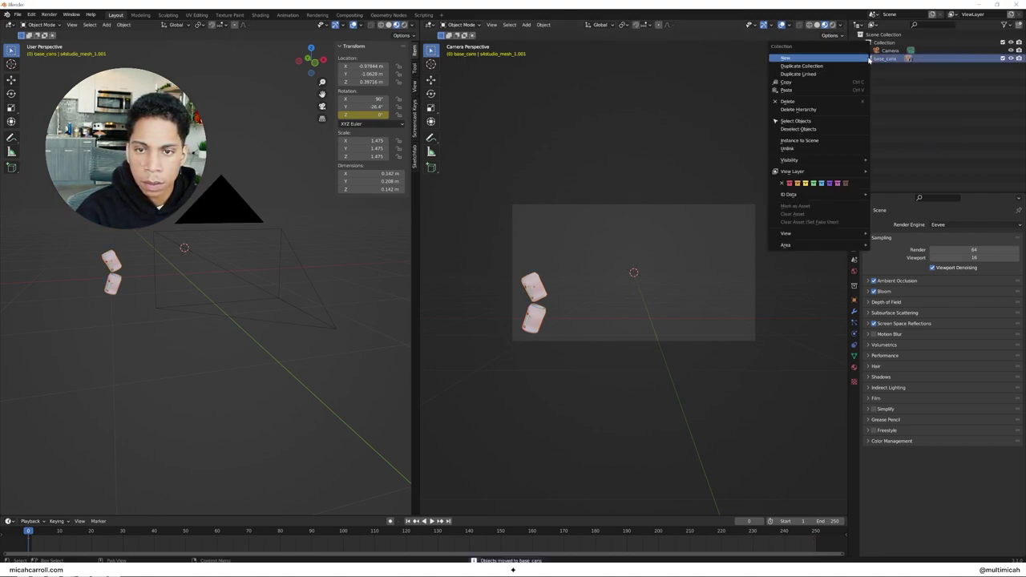
pyautogui.click(813, 186)
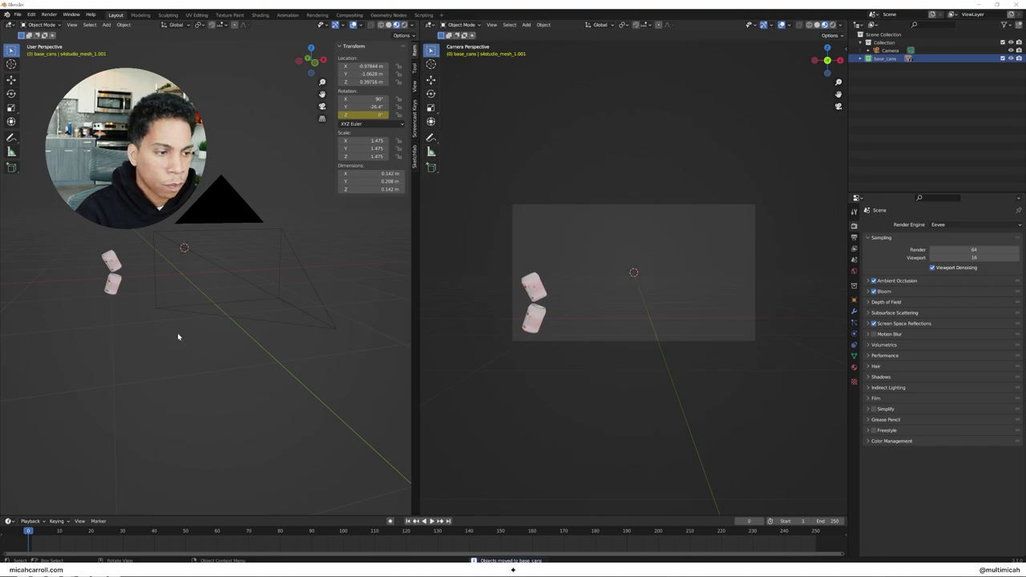
# - Move the two original cans along the negative X axis, out of the camera's view
pyautogui.click(106, 282)
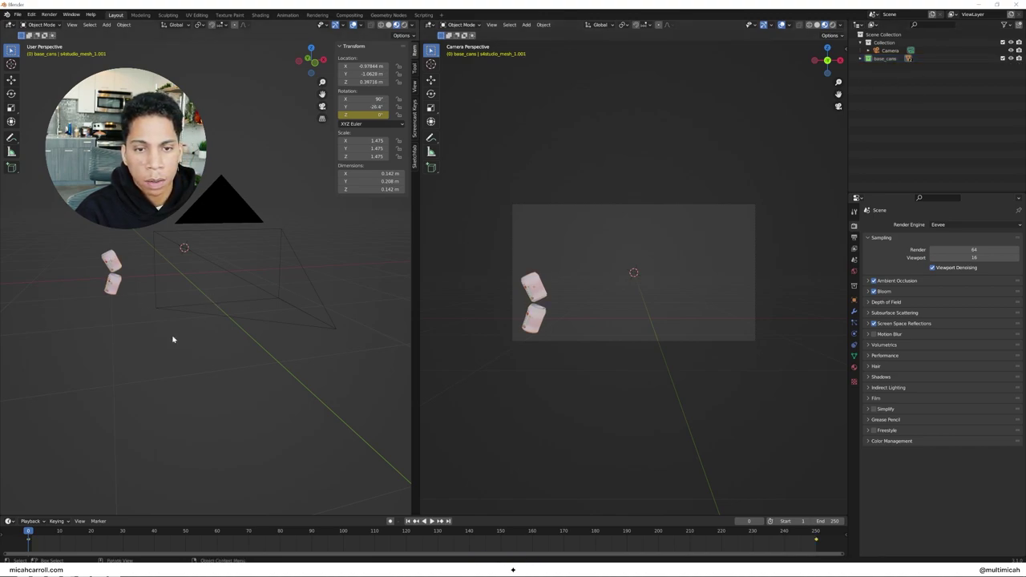
pyautogui.press('g')
pyautogui.press('x')
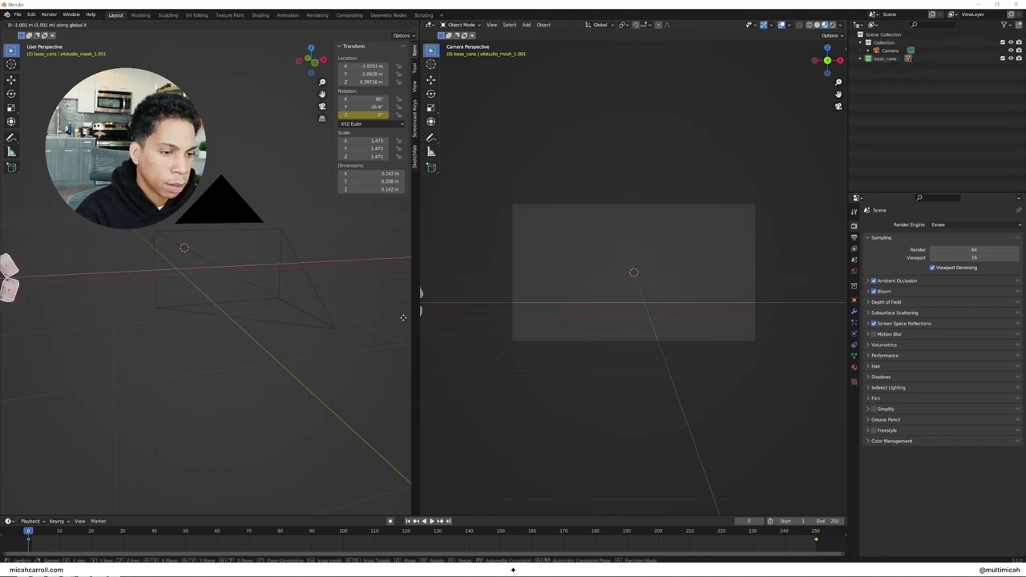
pyautogui.click(403, 317)
# - Add a collection instance of base_cans at the 3D cursor
pyautogui.hotkey('shift', 'a')
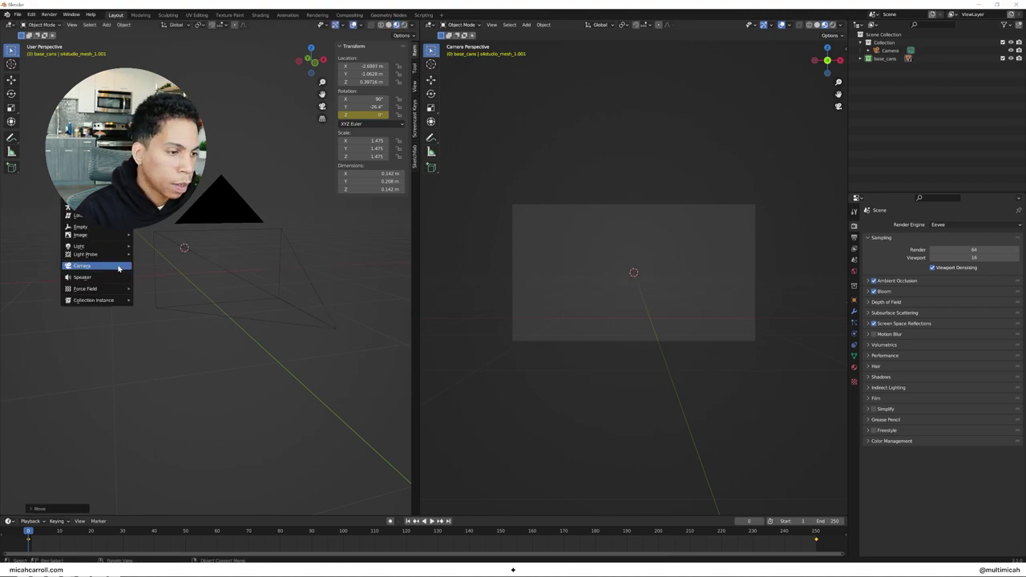
pyautogui.click(148, 302)
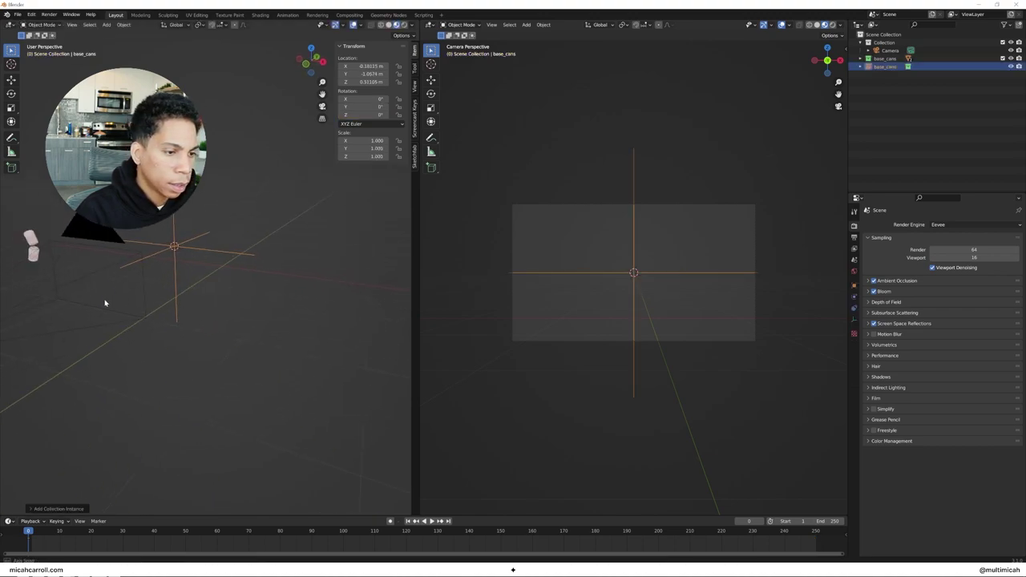
pyautogui.moveTo(105, 303); pyautogui.dragTo(115, 302, button='middle')
# - Apply Origin to Geometry to the base_cans instance so its cans centre on the instance's position
pyautogui.click(126, 26)
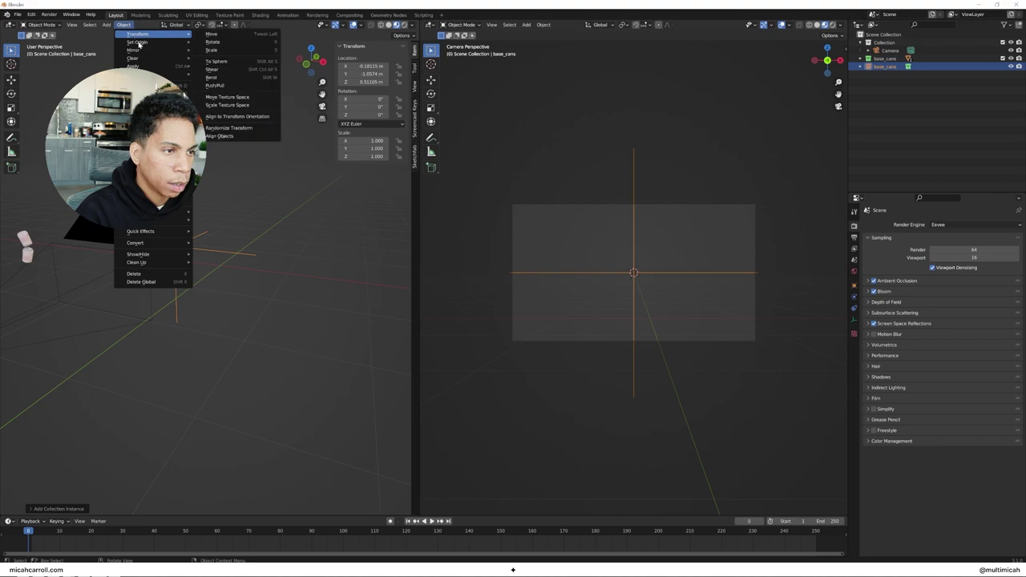
pyautogui.moveTo(138, 44)
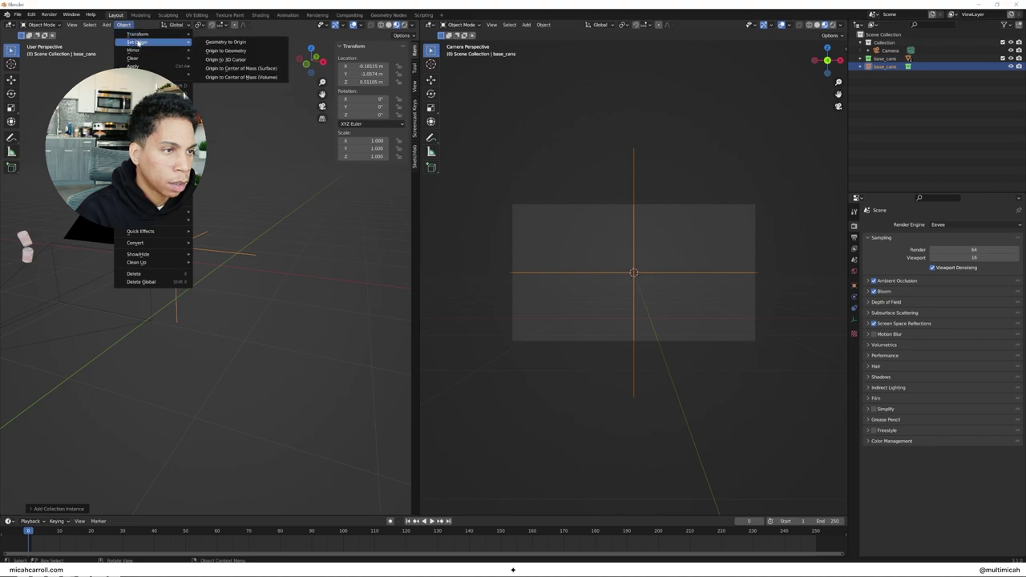
pyautogui.click(244, 51)
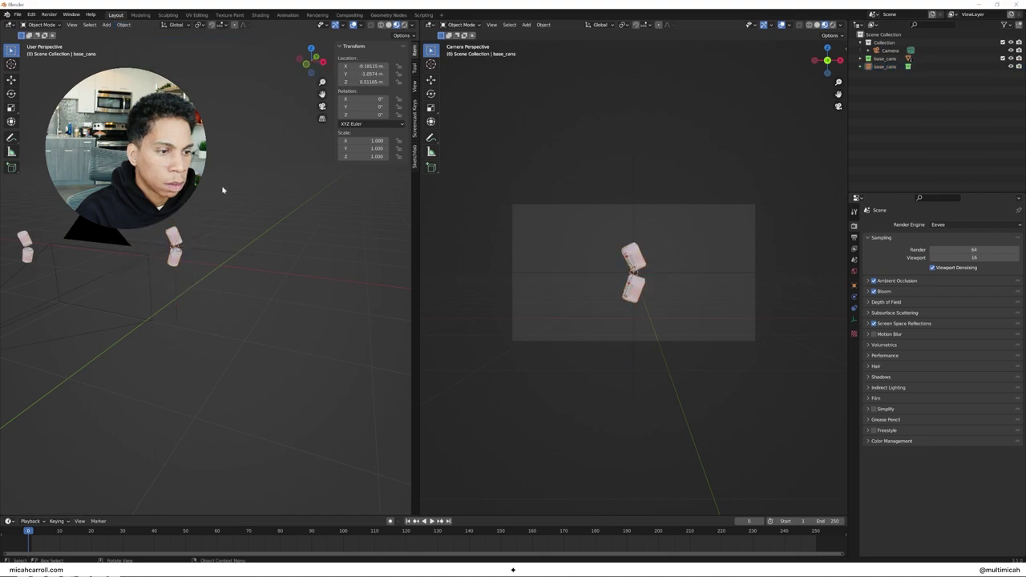
pyautogui.moveTo(273, 180); pyautogui.dragTo(248, 184, button='middle')
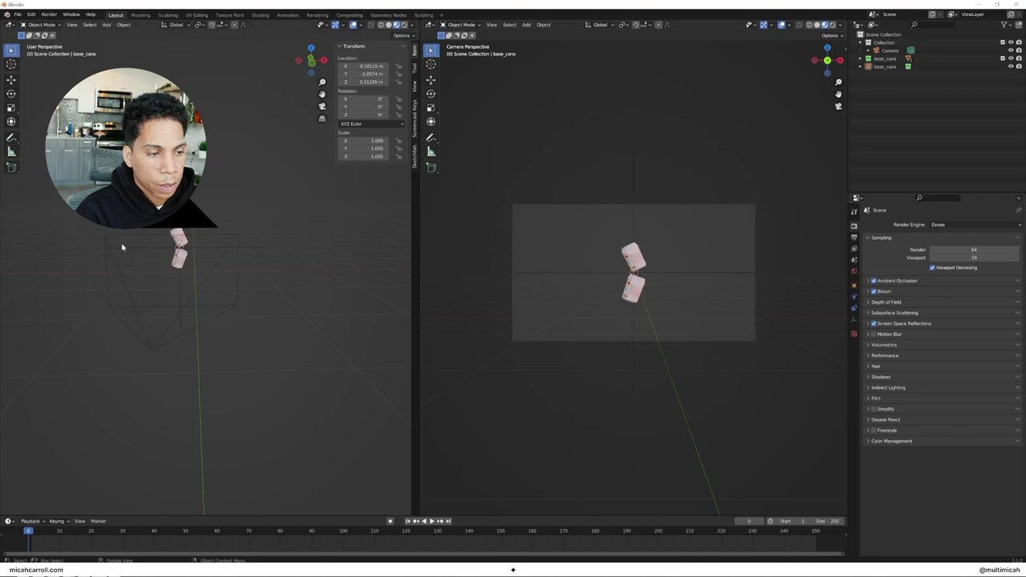
pyautogui.moveTo(121, 245); pyautogui.dragTo(101, 248, button='middle')
pyautogui.scroll(3, 88, 251)
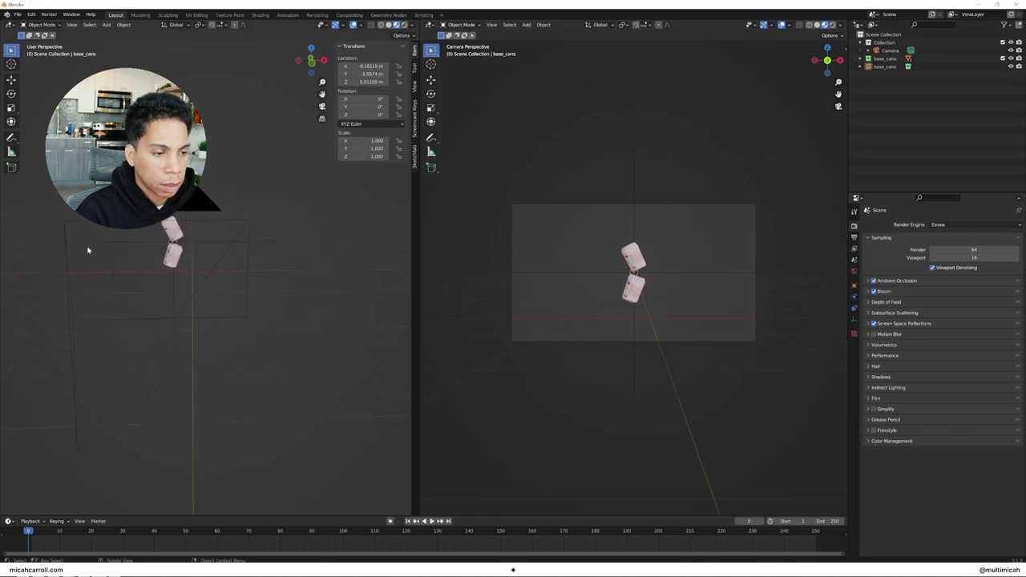
pyautogui.click(124, 25)
pyautogui.moveTo(136, 42)
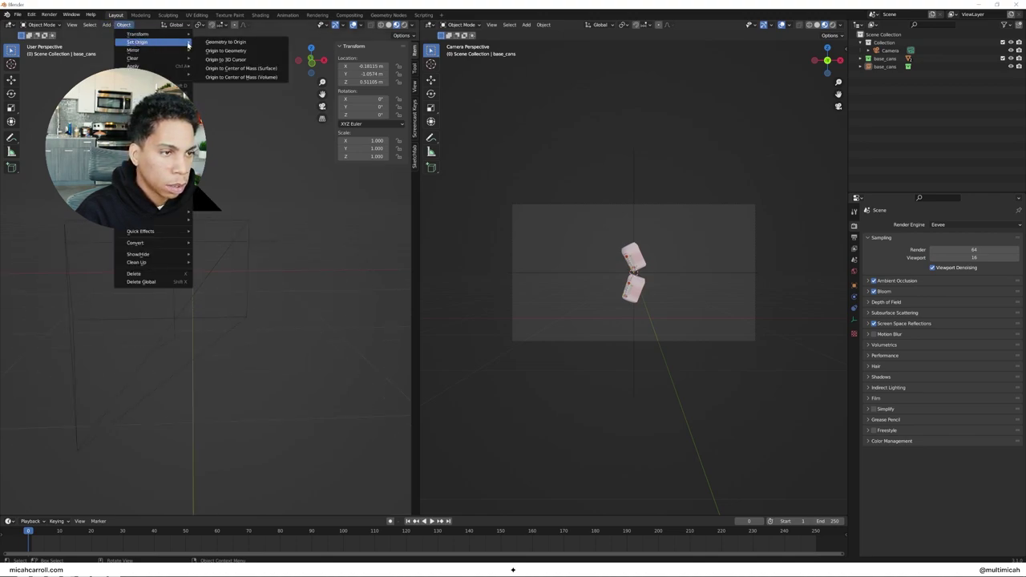
pyautogui.click(226, 51)
# - Move the base_cans instance along X and Z into the camera frame's lower-left corner, at about X -0.963 m and Z 0.260 m
pyautogui.moveTo(282, 251); pyautogui.dragTo(160, 250, button='middle')
pyautogui.click(175, 244)
pyautogui.press('g')
pyautogui.press('z')
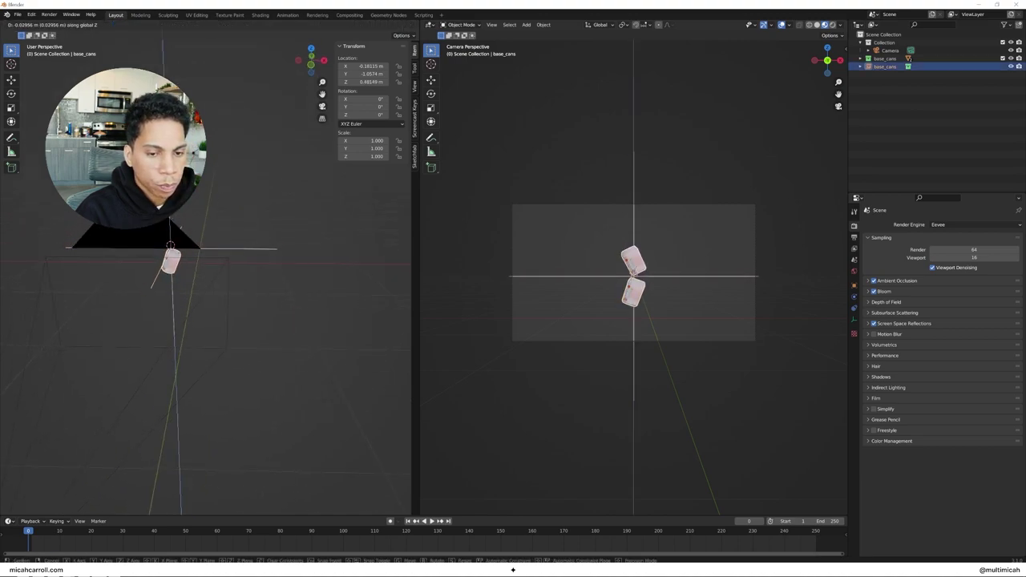
pyautogui.press('x')
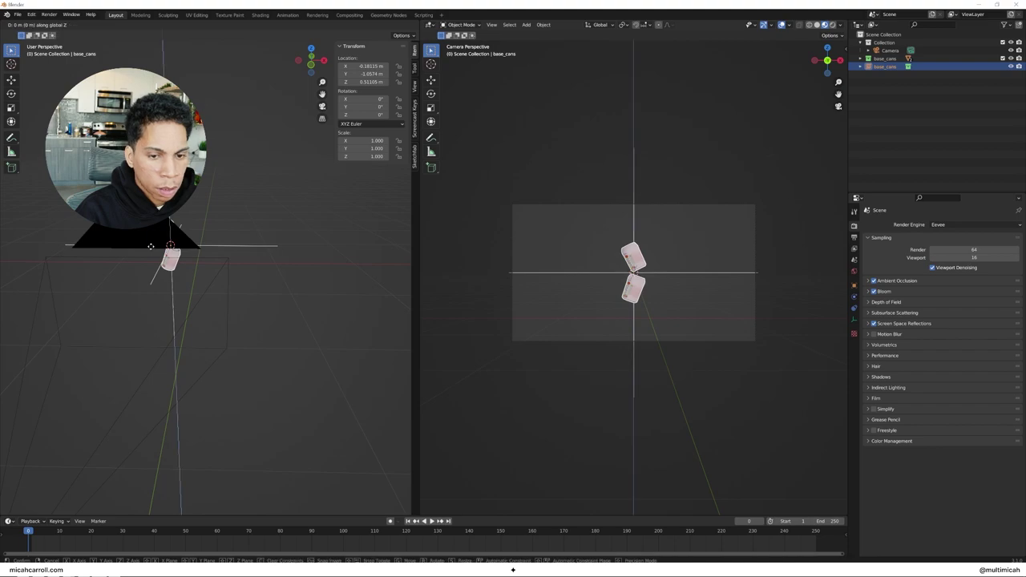
pyautogui.click(64, 256)
pyautogui.press('g')
pyautogui.press('z')
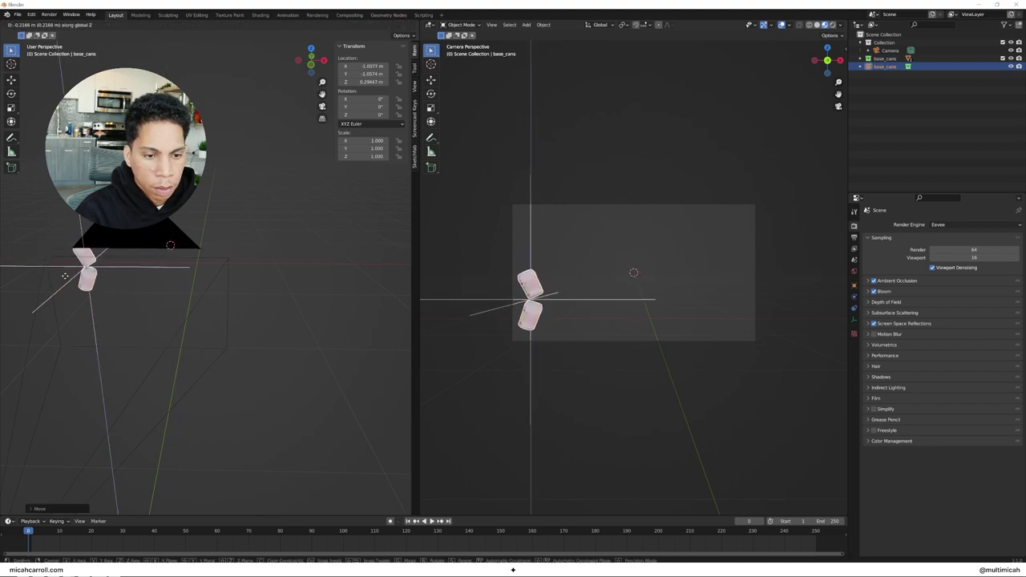
pyautogui.click(66, 280)
pyautogui.press('g')
pyautogui.press('x')
pyautogui.click(72, 281)
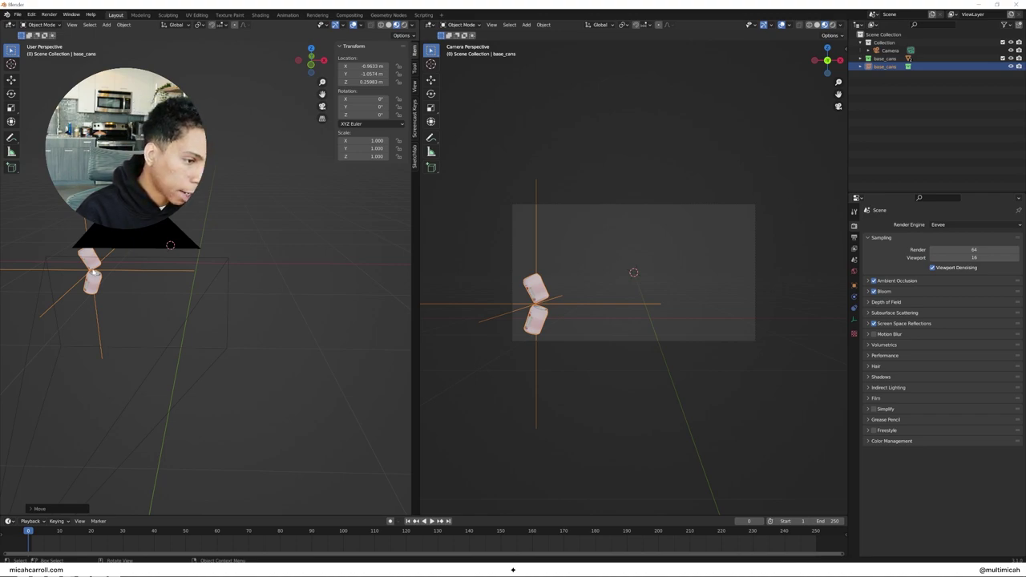
# - Duplicate the base_cans instance four times upward along Z, each copy about 0.51 m above the last, to form a continuous can column
pyautogui.hotkey('shift', 'd')
pyautogui.press('z')
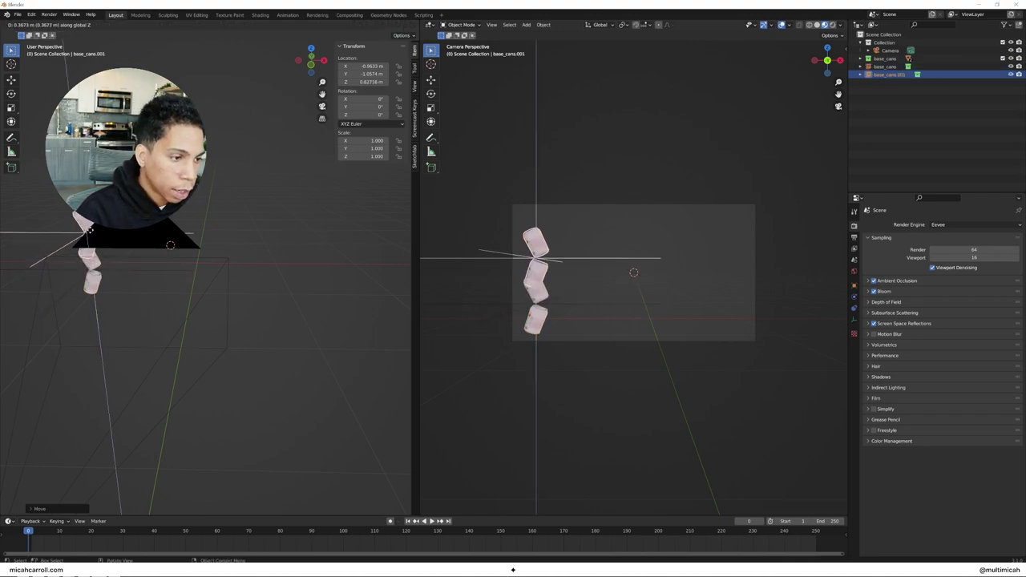
pyautogui.press('Return')
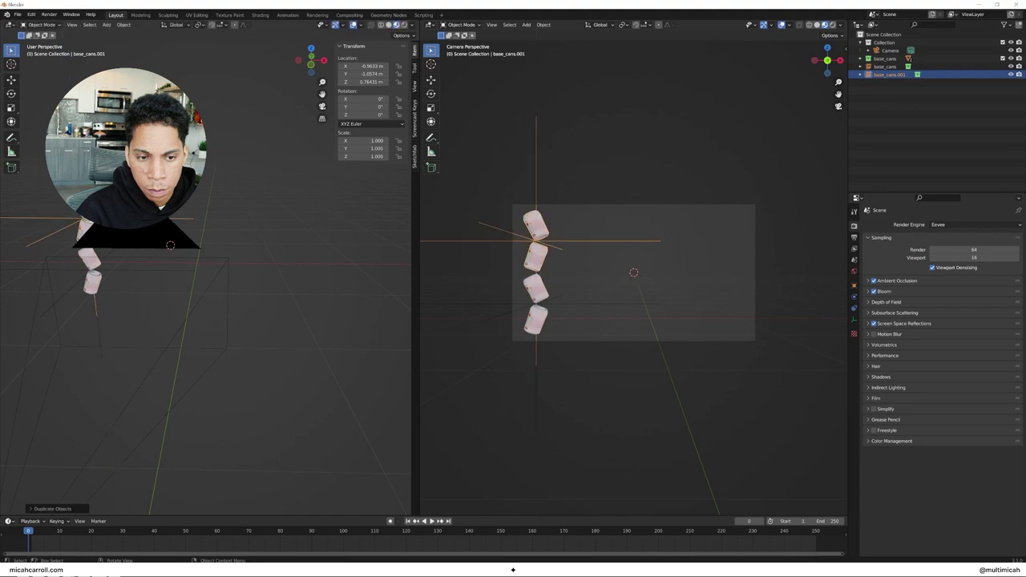
pyautogui.hotkey('shift', 'd')
pyautogui.press('z')
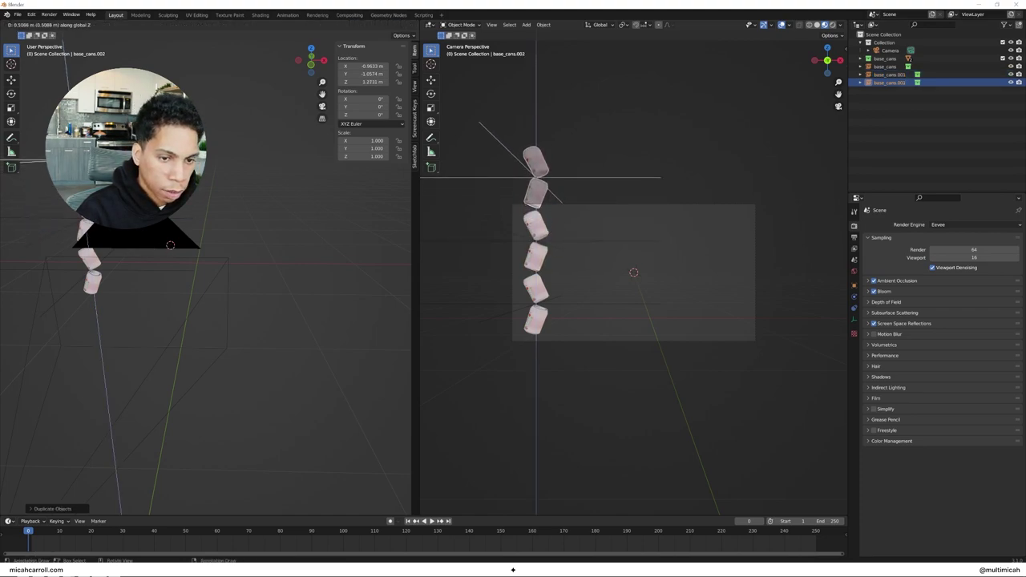
pyautogui.press('Return')
pyautogui.hotkey('shift', 'd')
pyautogui.press('z')
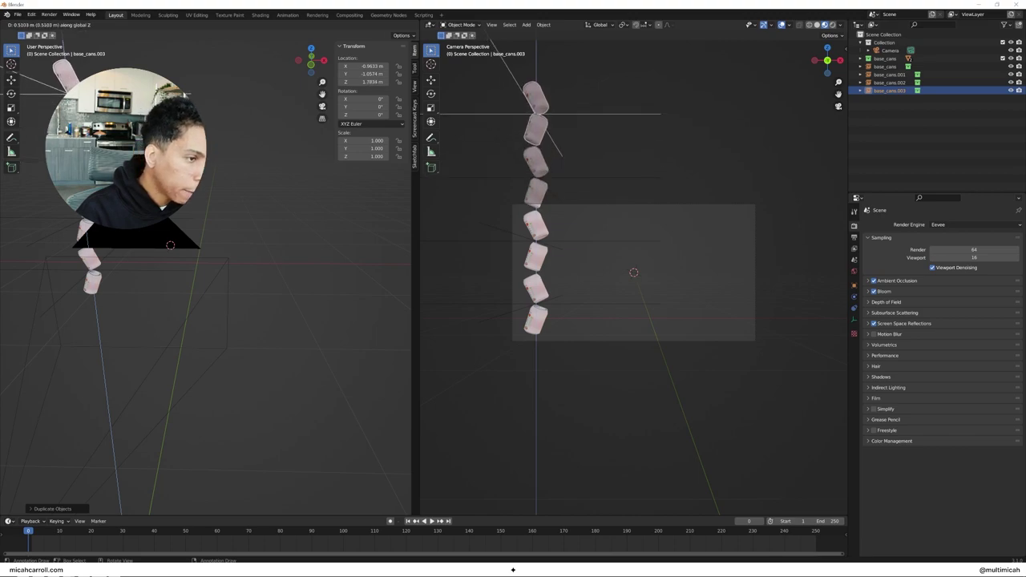
pyautogui.press('Return')
pyautogui.hotkey('shift', 'd')
pyautogui.press('z')
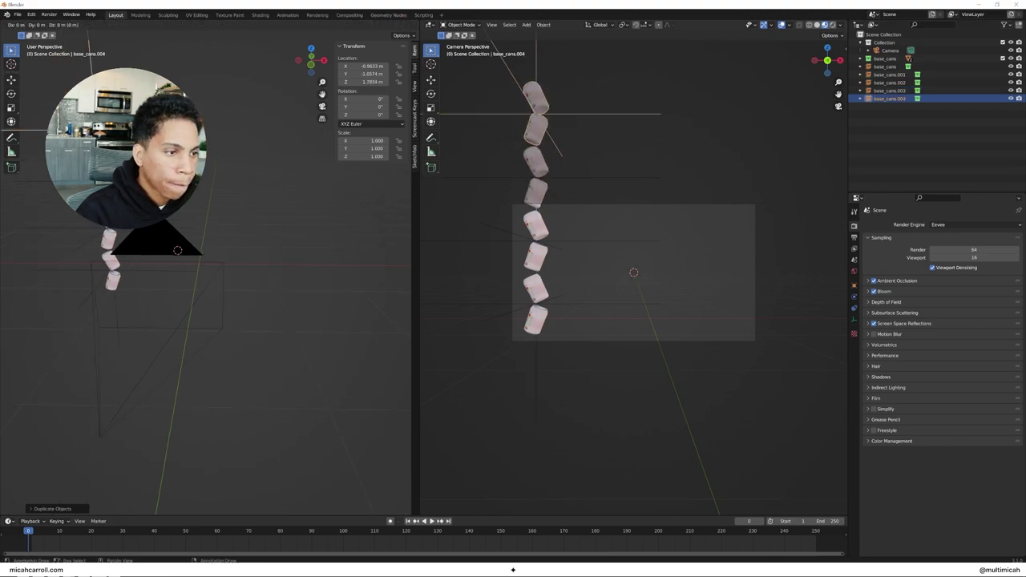
pyautogui.press('Return')
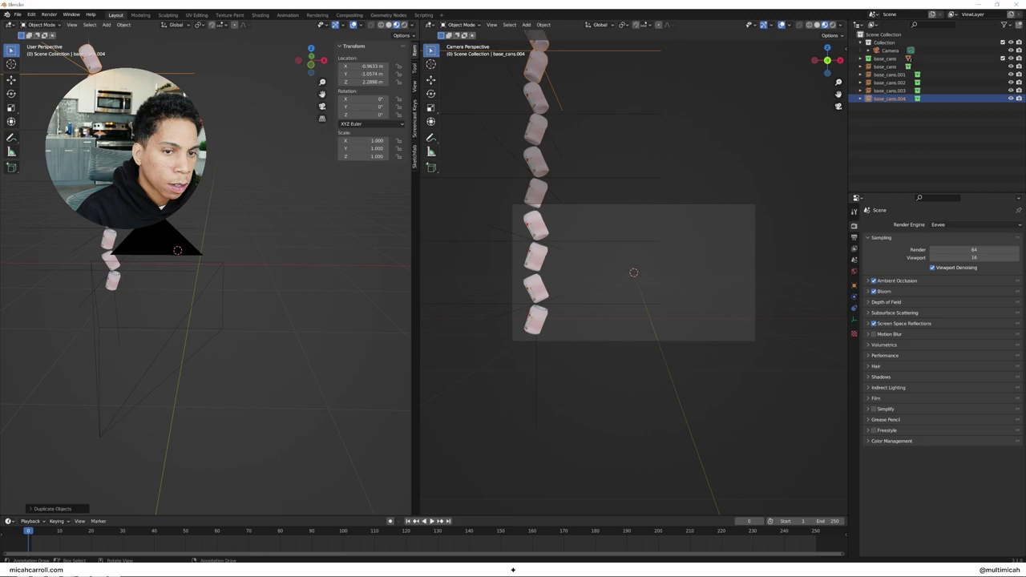
# - Select all five stacked base_cans instances and move them into a new collection named can_tower
pyautogui.moveTo(99, 295); pyautogui.dragTo(136, 299, button='middle')
pyautogui.click(132, 285)
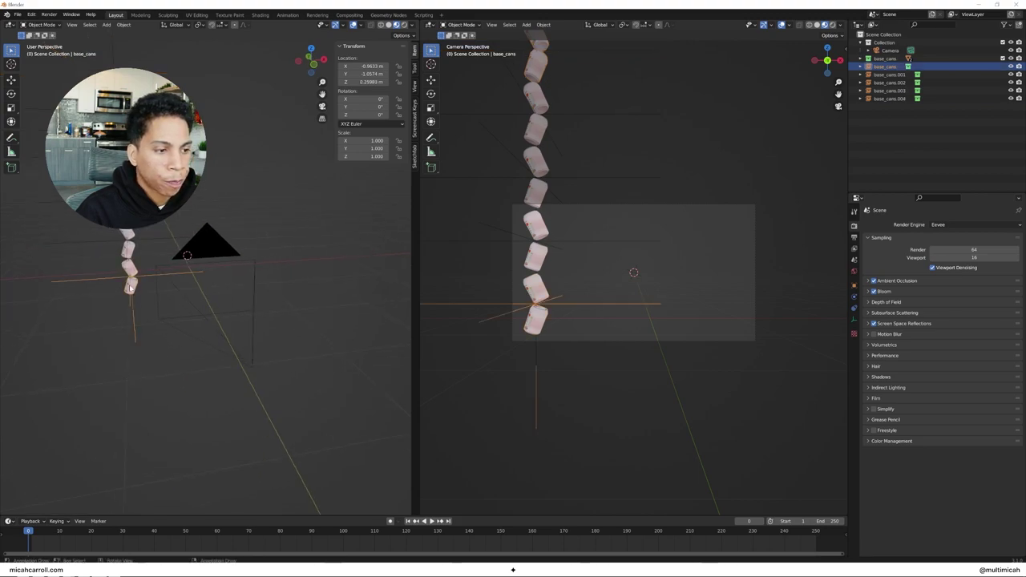
pyautogui.press('space')
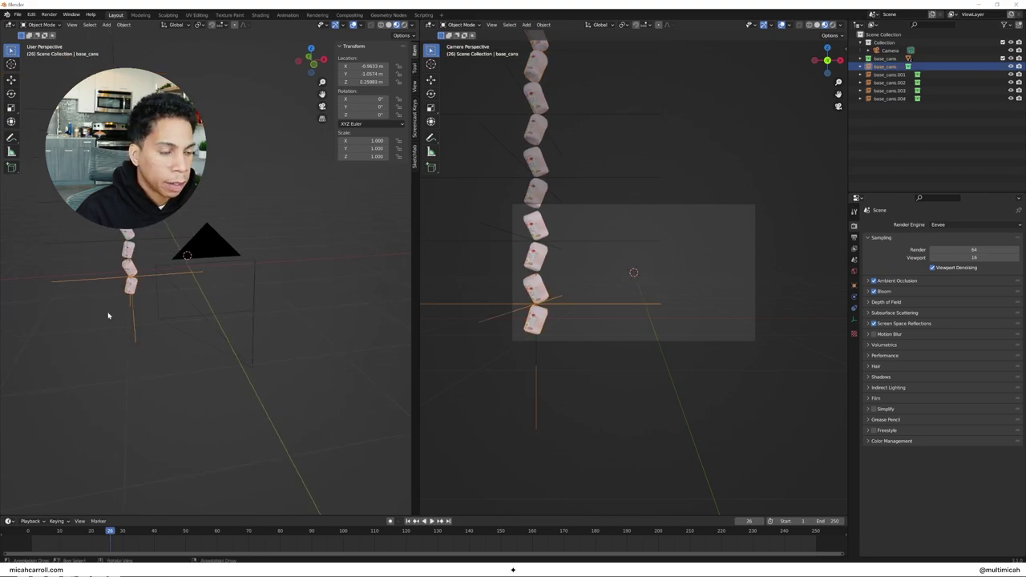
pyautogui.moveTo(108, 315); pyautogui.dragTo(134, 100)
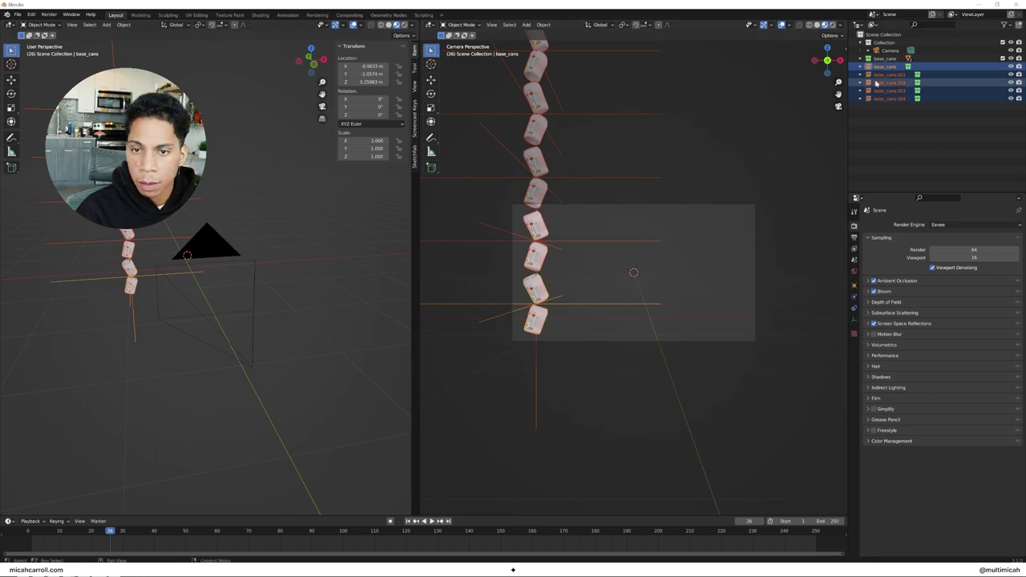
pyautogui.press('m')
pyautogui.click(346, 239)
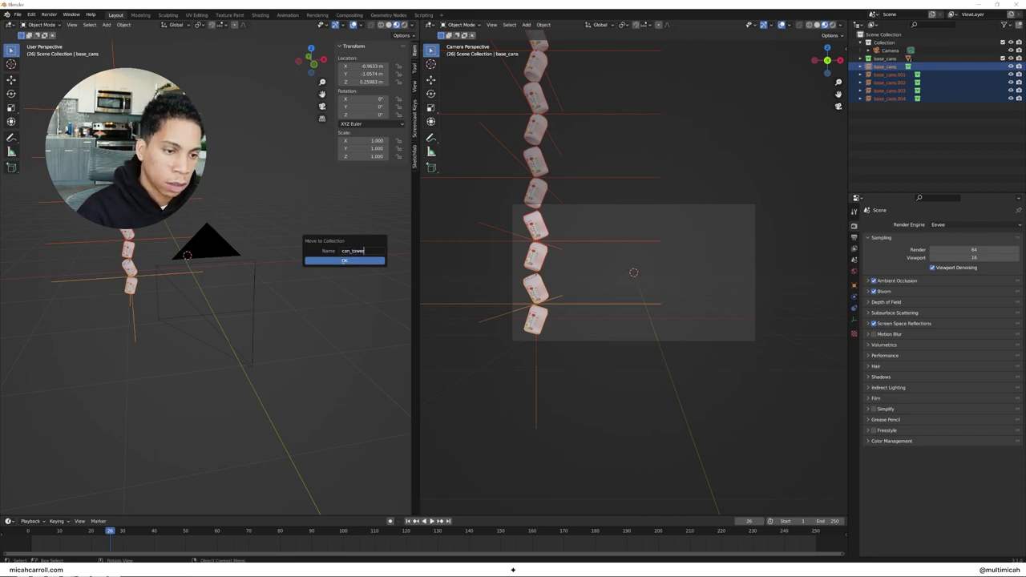
pyautogui.click(346, 260)
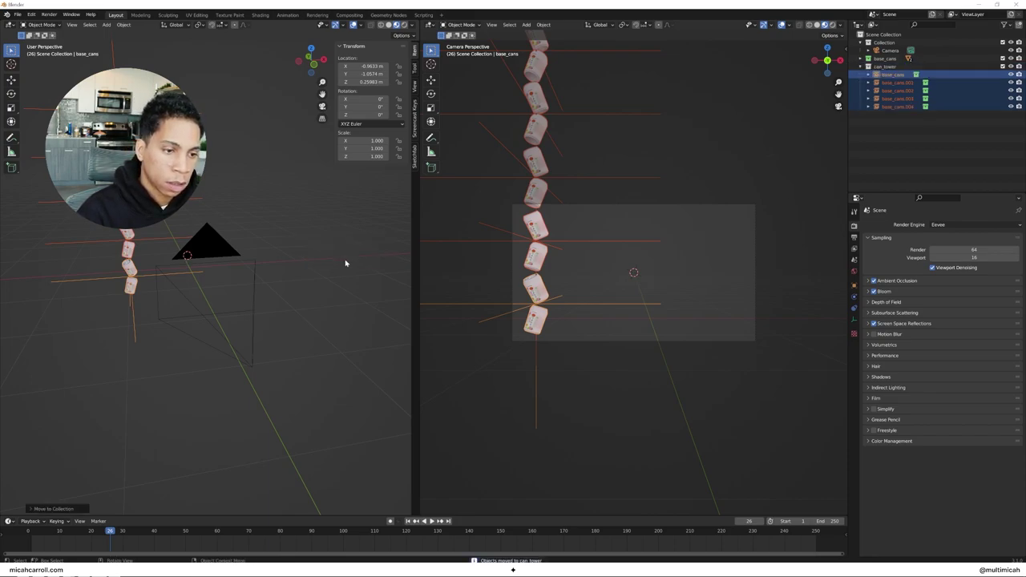
# - Collapse the can_tower collection and give it the red colour tag
pyautogui.click(885, 66)
pyautogui.rightClick(885, 67)
pyautogui.click(887, 210)
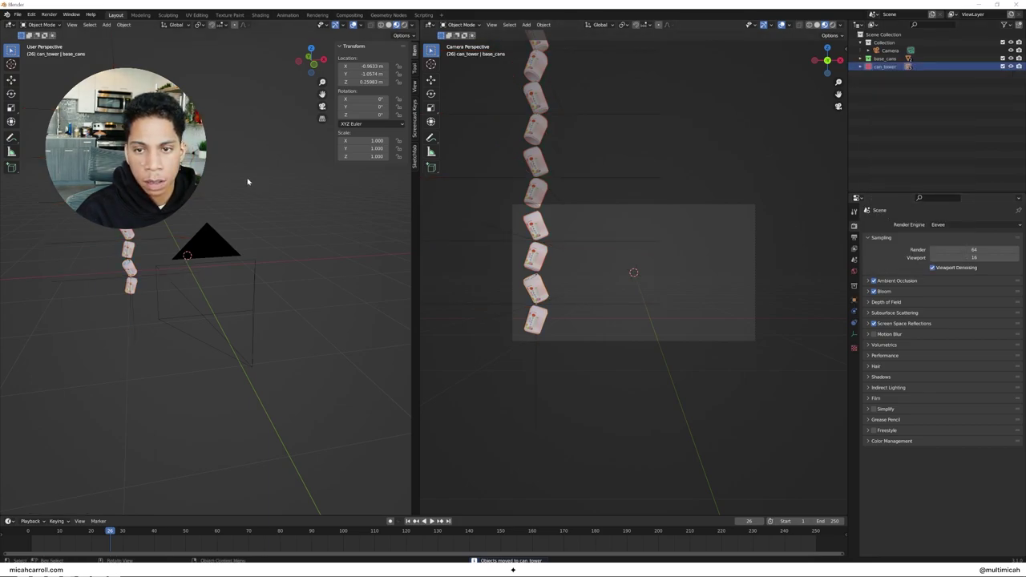
# - Select every object in the can_tower collection and move the column along negative X, past the two original cans and out of the camera's view
pyautogui.moveTo(211, 175); pyautogui.dragTo(197, 192, button='middle')
pyautogui.scroll(-4, 197, 192)
pyautogui.click(186, 216)
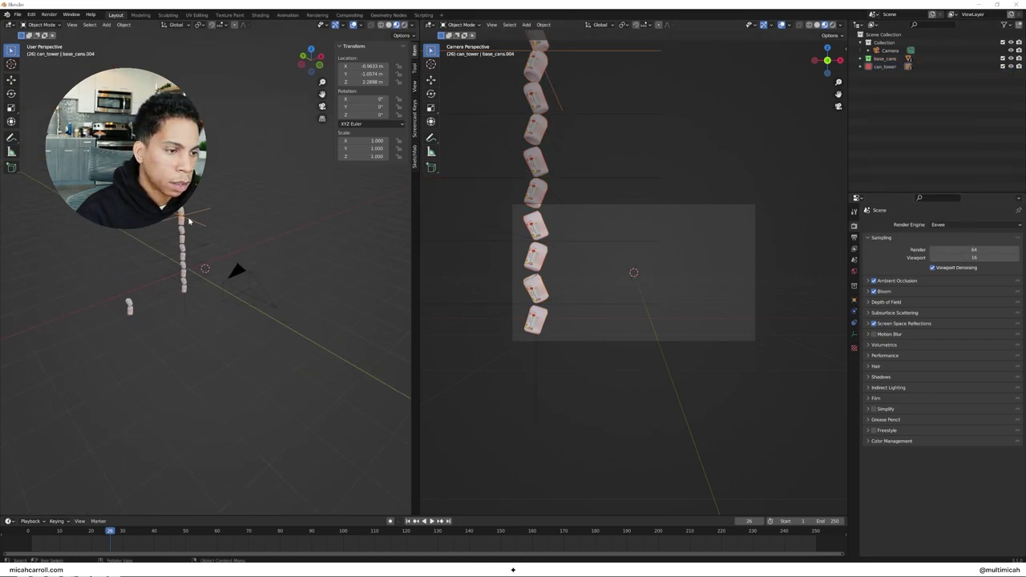
pyautogui.click(962, 67)
pyautogui.moveTo(252, 201); pyautogui.dragTo(320, 195, button='middle')
pyautogui.rightClick(870, 67)
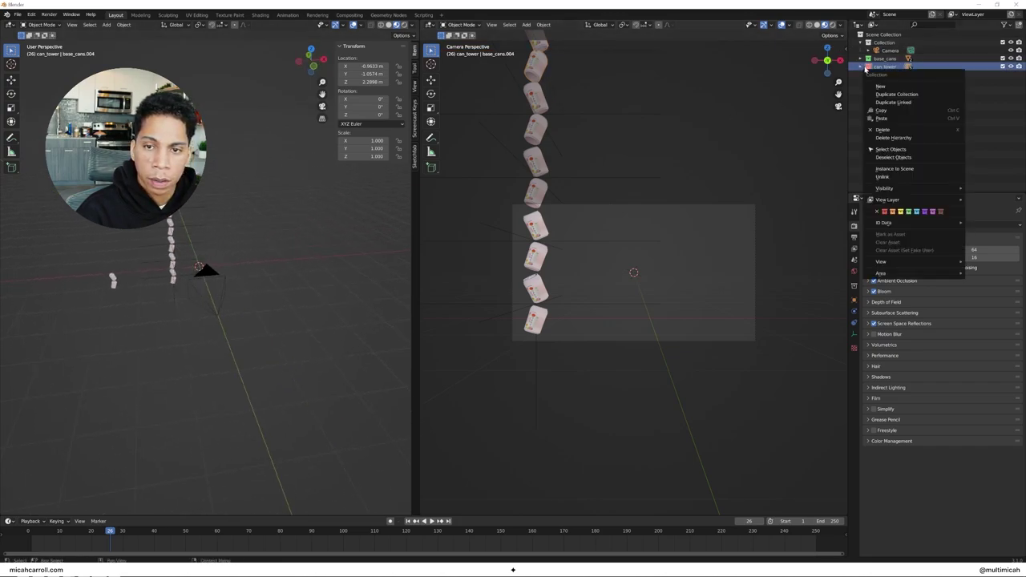
pyautogui.click(890, 149)
pyautogui.press('g')
pyautogui.press('x')
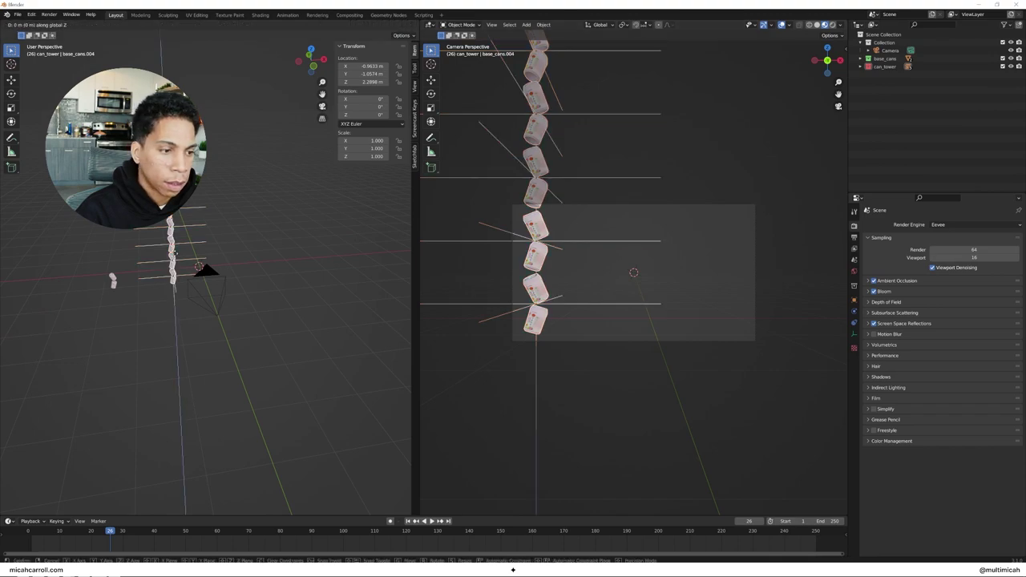
pyautogui.click(48, 255)
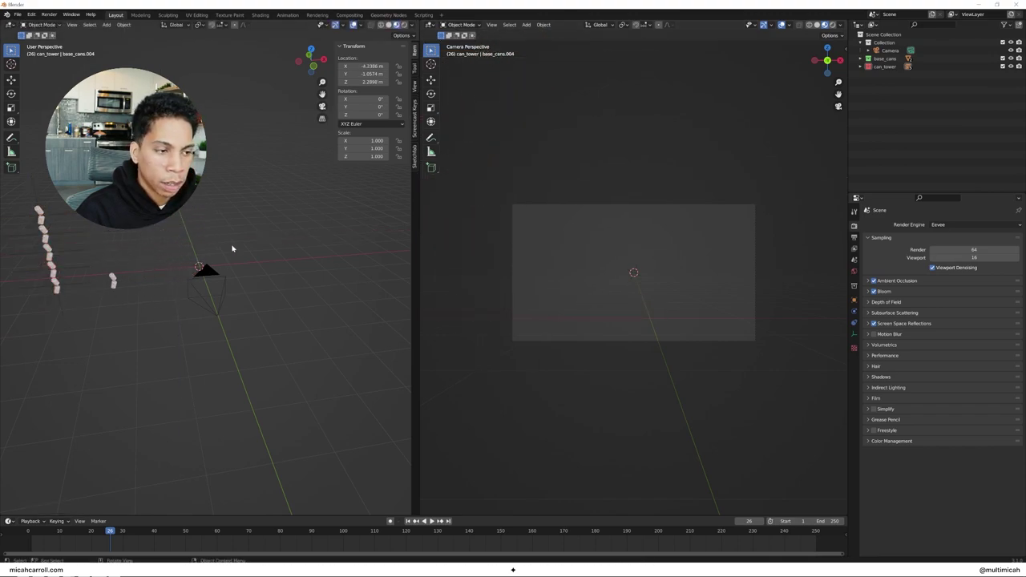
# - Add a can_tower collection instance at the 3D cursor, centre its cans on its position with Set Origin, and select it
pyautogui.hotkey('shift', 'a')
pyautogui.click(256, 253)
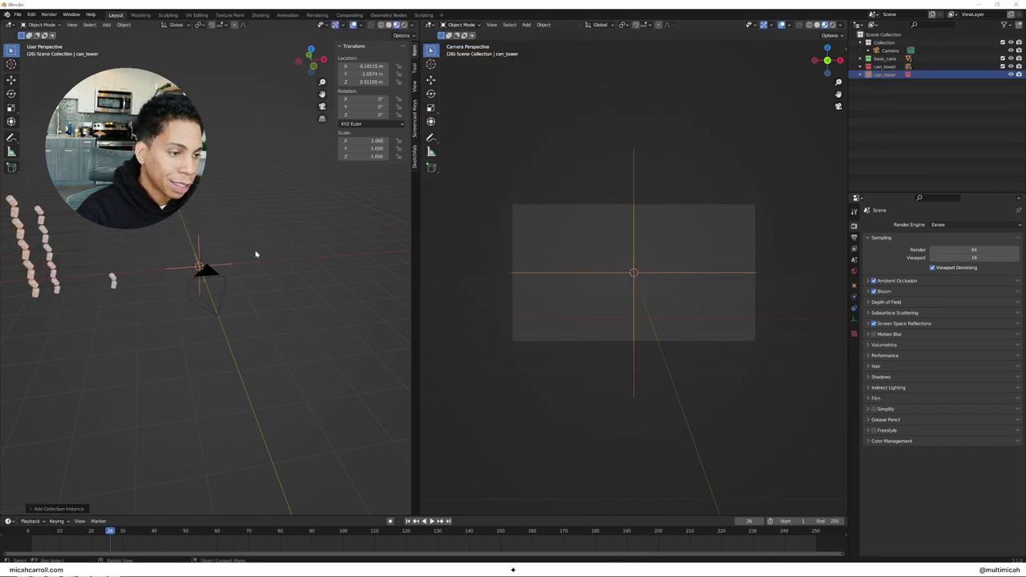
pyautogui.click(123, 25)
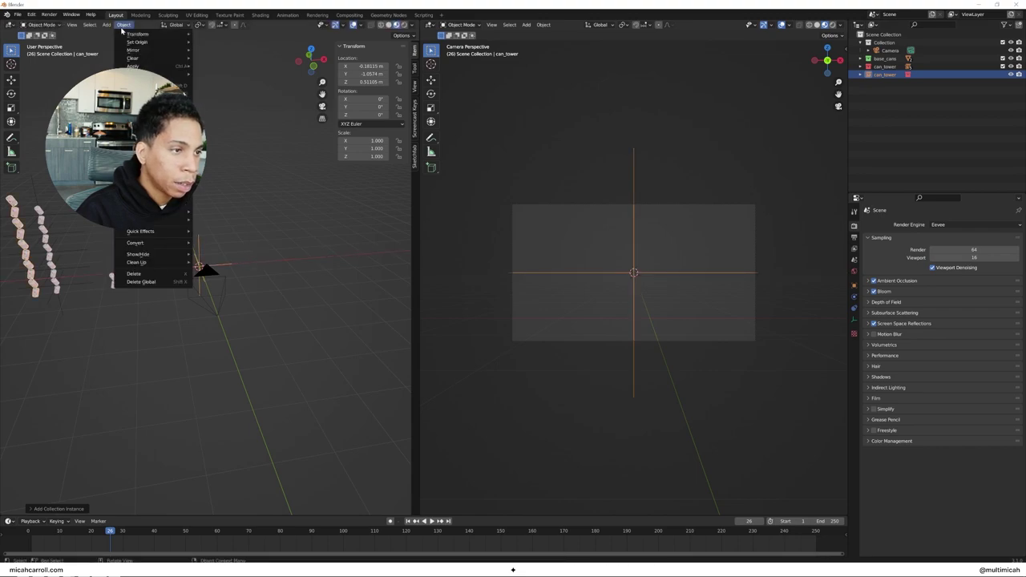
pyautogui.moveTo(160, 43)
pyautogui.click(205, 45)
pyautogui.click(235, 192)
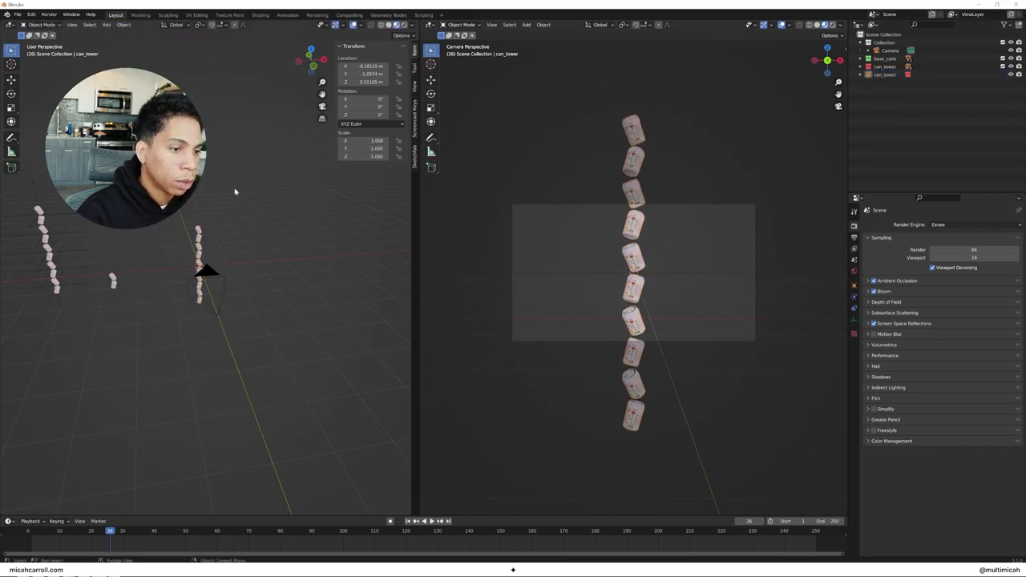
pyautogui.click(201, 254)
pyautogui.press('g')
pyautogui.press('z')
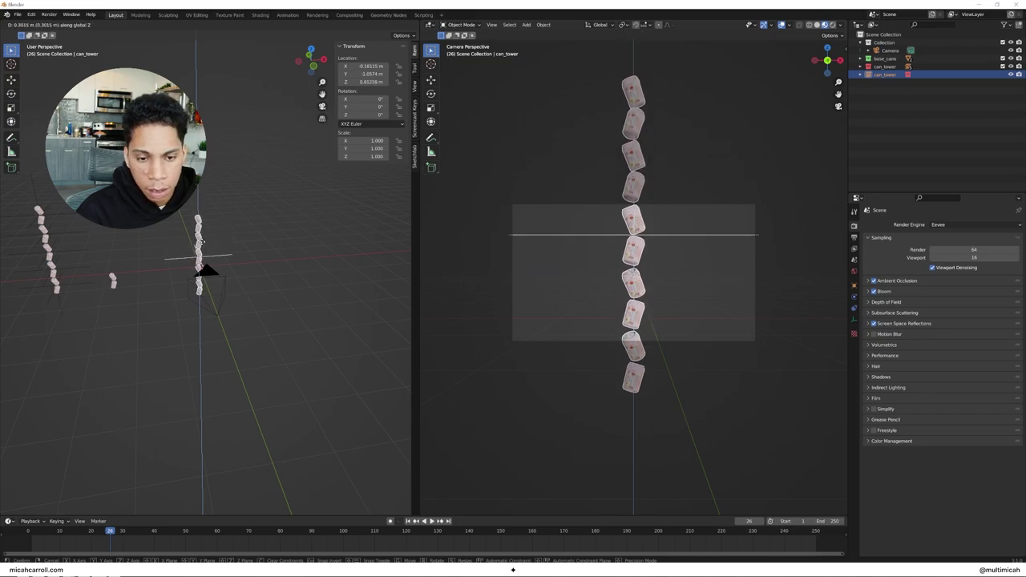
pyautogui.rightClick(203, 244)
# - Move the can_tower instance along X to about -1.017 m, at the camera frame's left edge
pyautogui.press('g')
pyautogui.press('x')
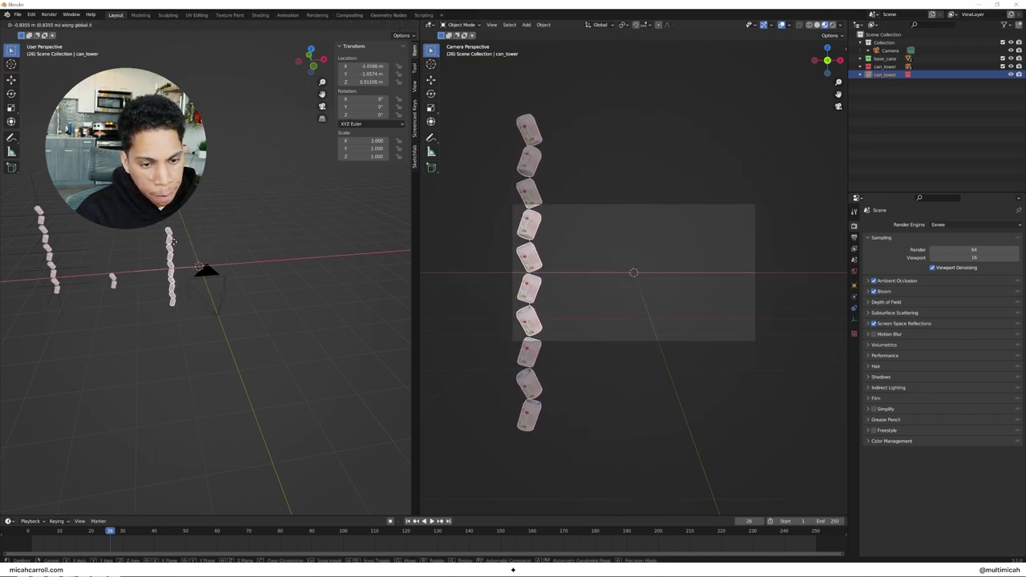
pyautogui.click(174, 246)
# - Duplicate the can_tower instance about 0.235 m along X and repeat the duplication seven times, making nine towers across the camera frame
pyautogui.hotkey('shift', 'd')
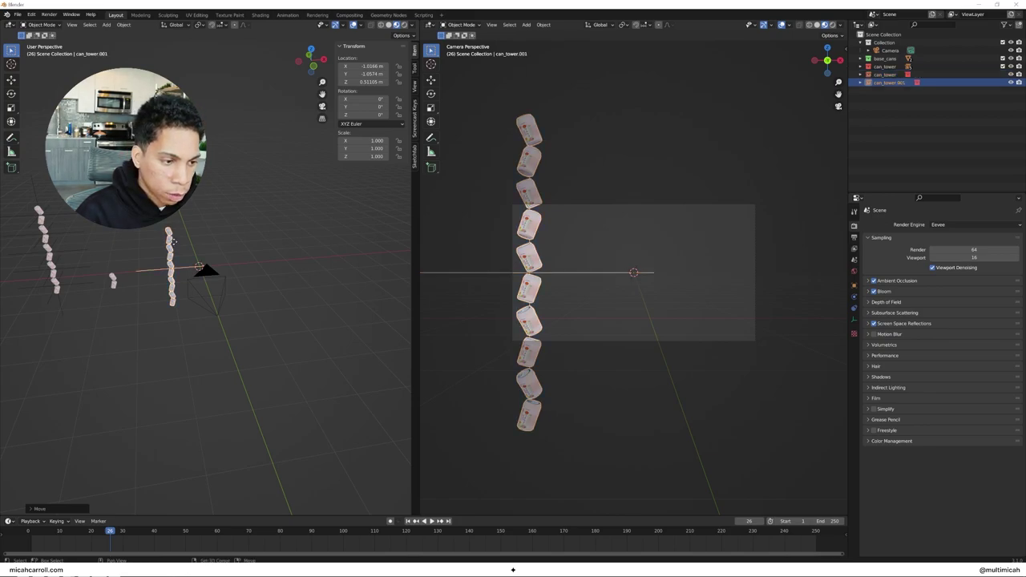
pyautogui.press('x')
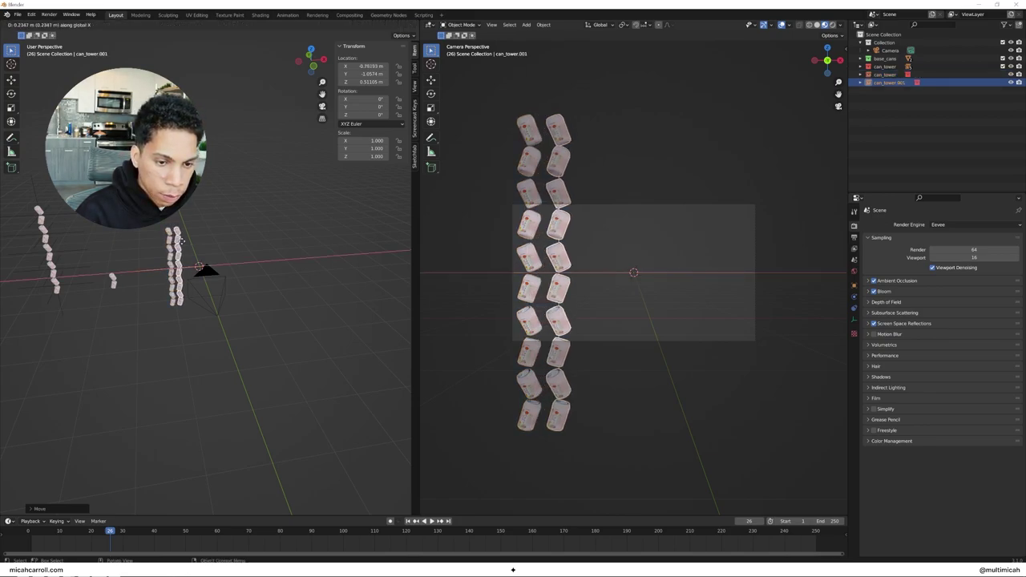
pyautogui.click(183, 243)
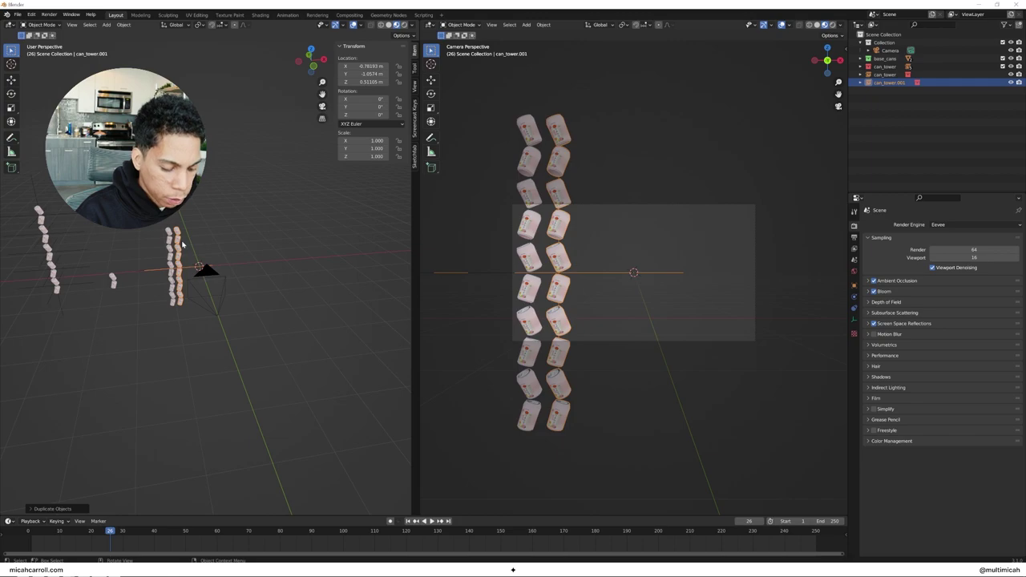
pyautogui.hotkey('shift', 'r')
pyautogui.hotkey('shift', 'r')
pyautogui.hotkey('shift', 'r')
pyautogui.hotkey('shift', 'r')
pyautogui.hotkey('shift', 'r')
pyautogui.hotkey('shift', 'r')
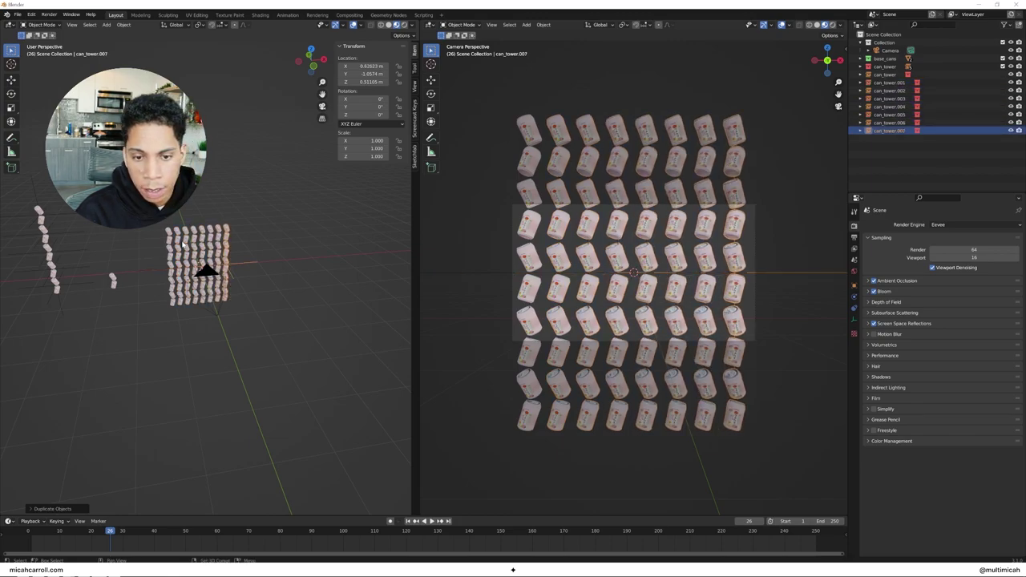
pyautogui.hotkey('shift', 'r')
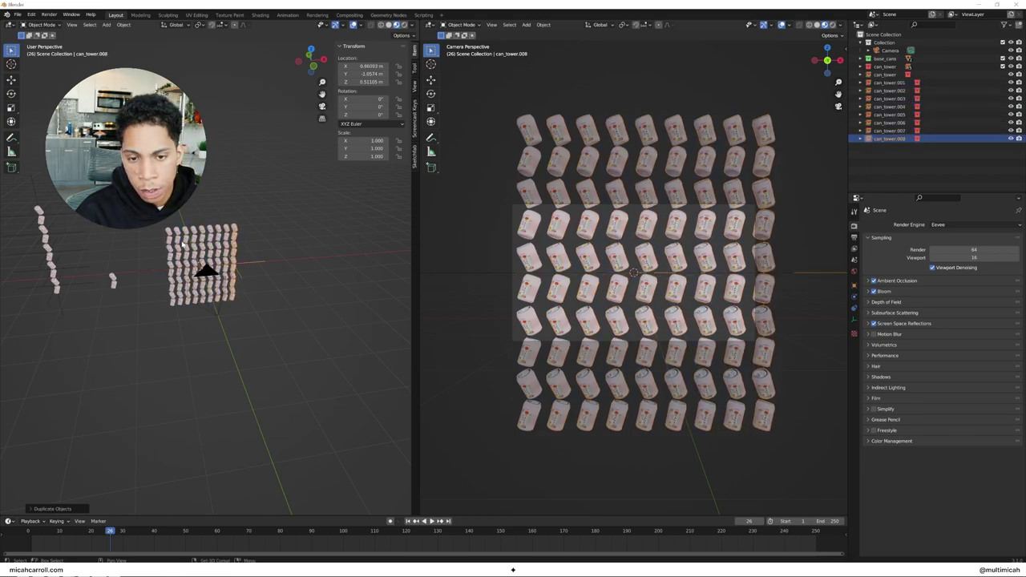
# - Play the animation to review the spinning can grid, and return the playhead to frame 0
pyautogui.press('space')
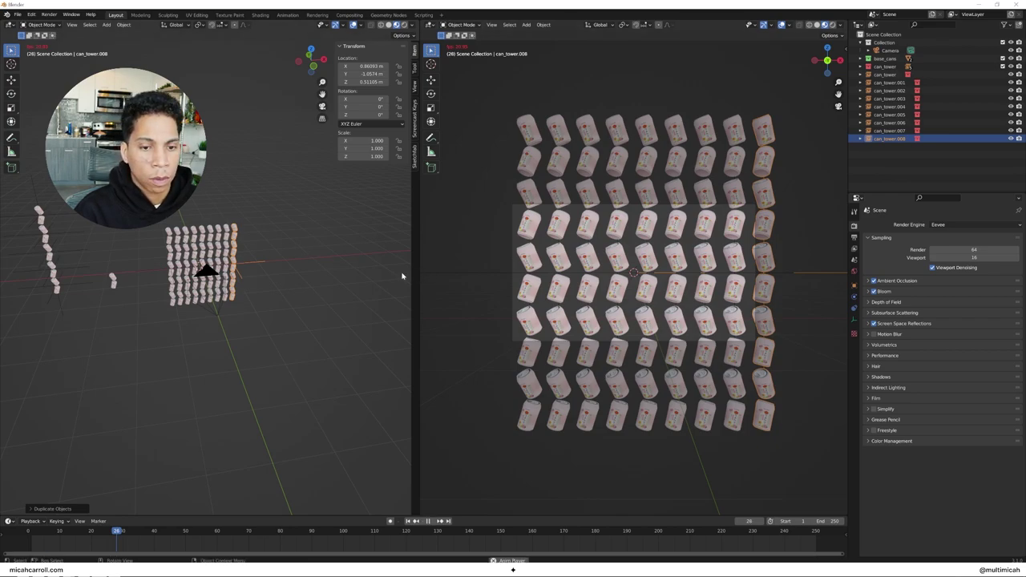
pyautogui.click(481, 315)
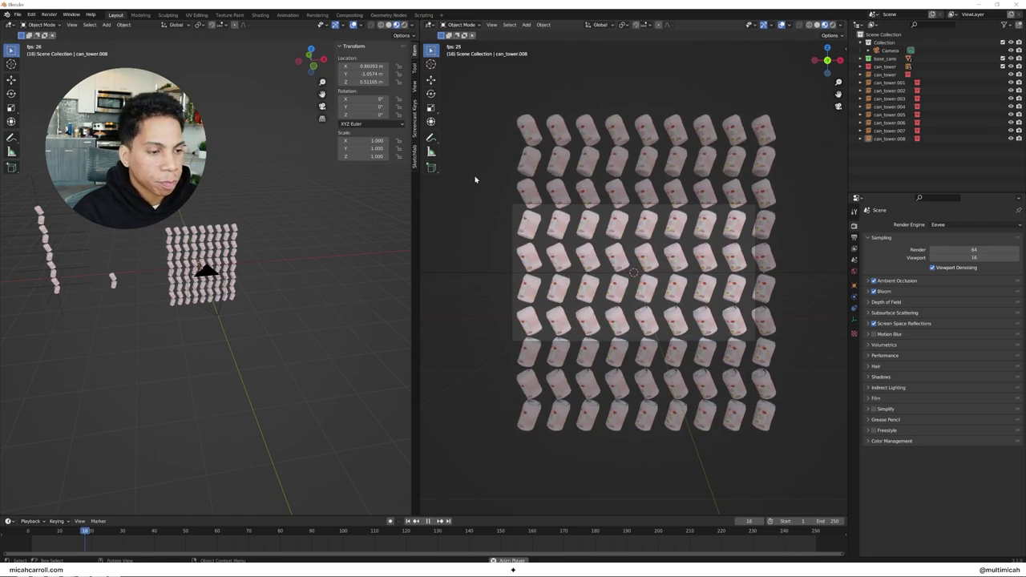
pyautogui.press('space')
pyautogui.moveTo(130, 536); pyautogui.dragTo(32, 533)
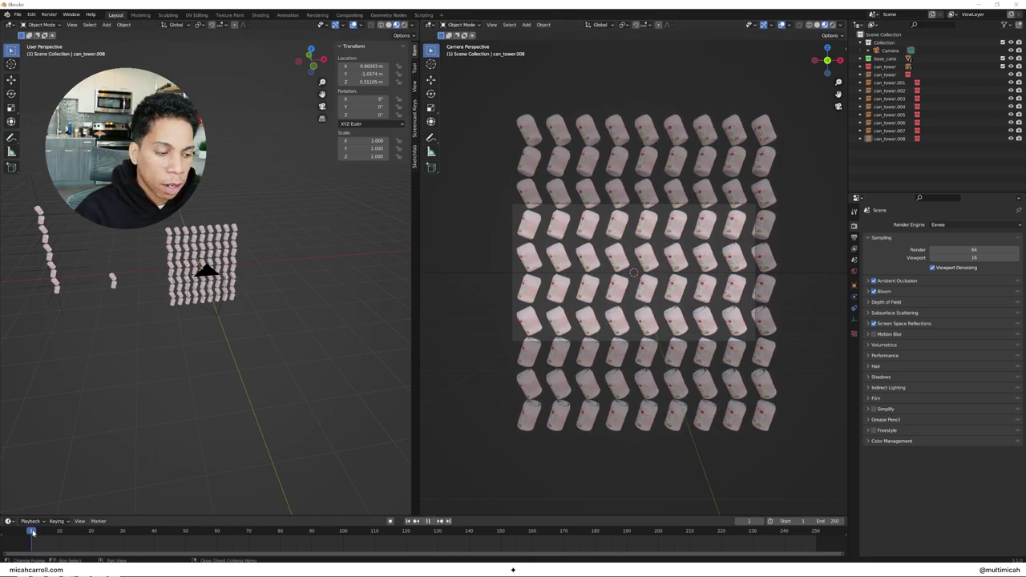
# - Examine the two original cans up close and the lowest base_cans instance in the source column to review how the instances are linked
pyautogui.moveTo(66, 430); pyautogui.dragTo(268, 377, button='middle')
pyautogui.scroll(1, 312, 417)
pyautogui.scroll(3, 311, 403)
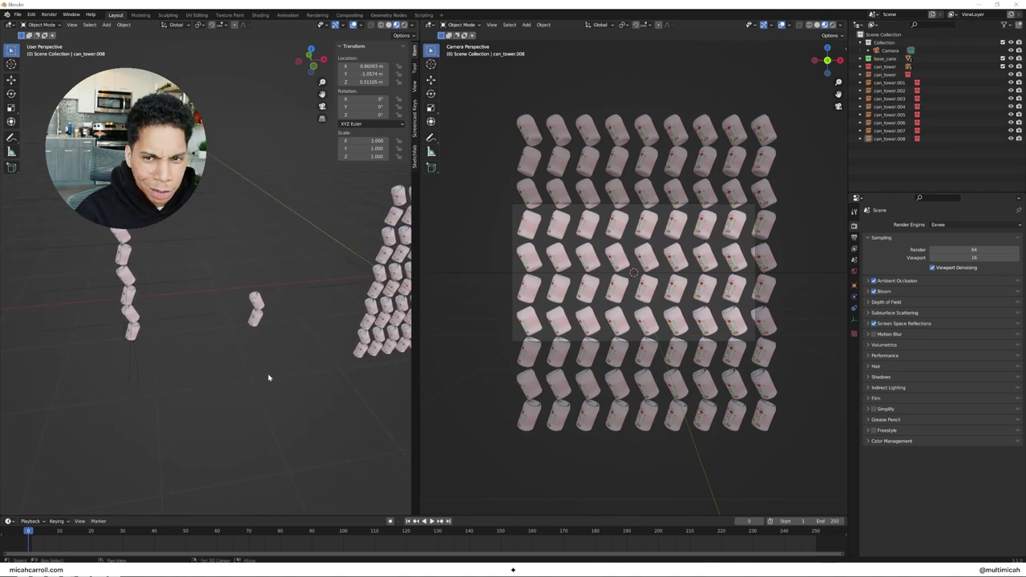
pyautogui.click(257, 312)
pyautogui.moveTo(287, 326); pyautogui.dragTo(269, 297, button='middle')
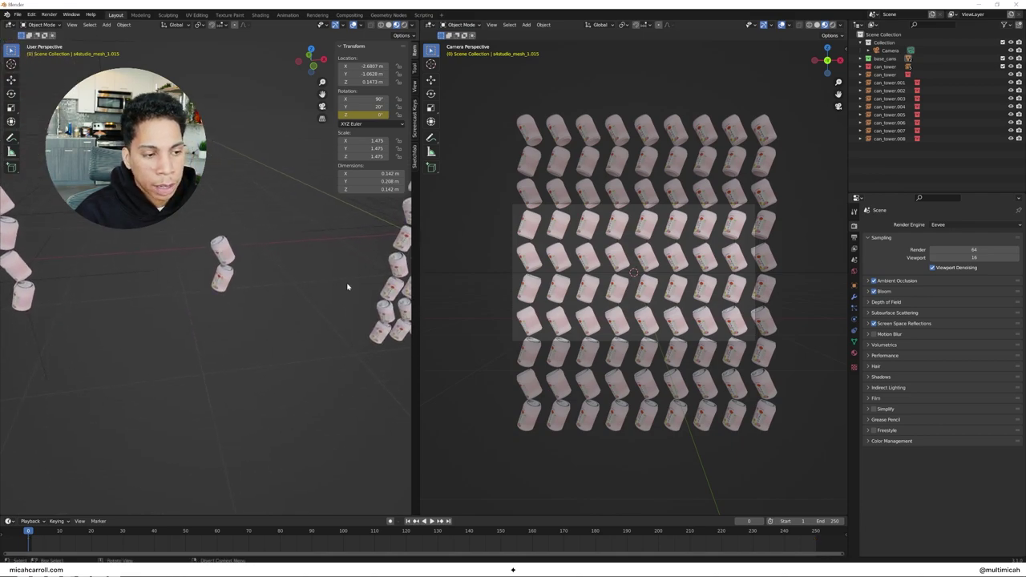
pyautogui.scroll(4, 280, 300)
pyautogui.moveTo(279, 300); pyautogui.dragTo(277, 297, button='middle')
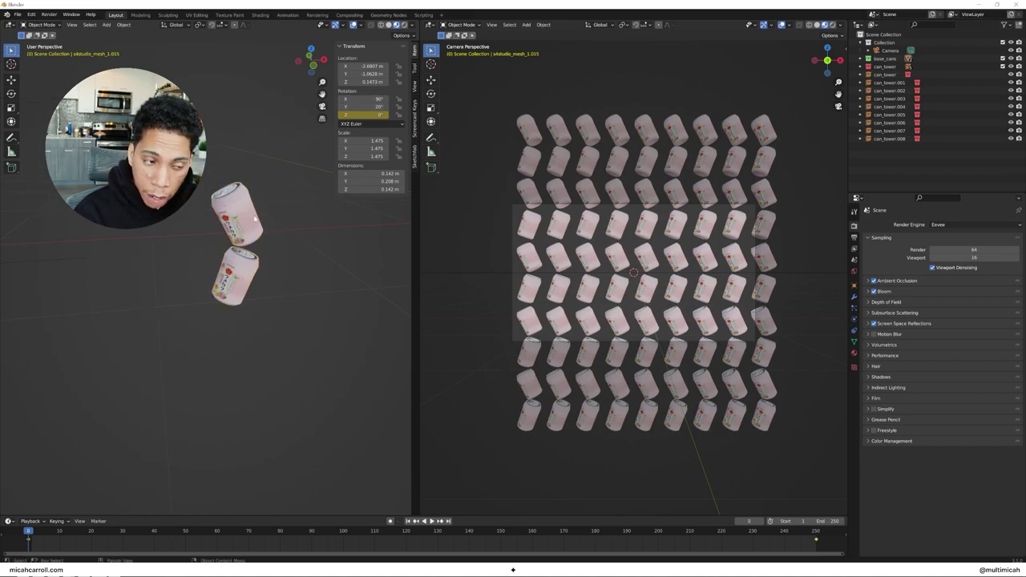
pyautogui.click(239, 237)
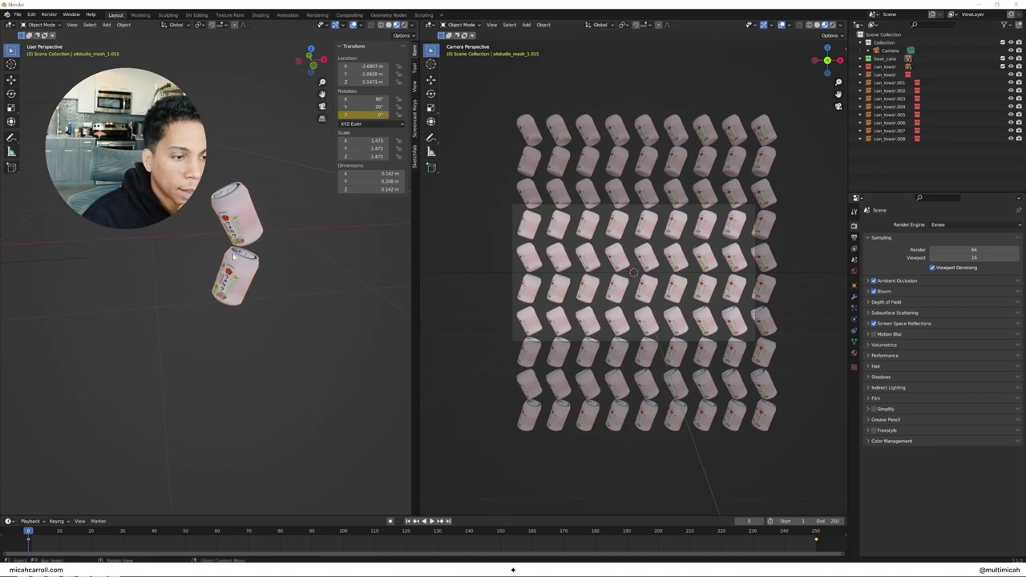
pyautogui.scroll(-6, 253, 275)
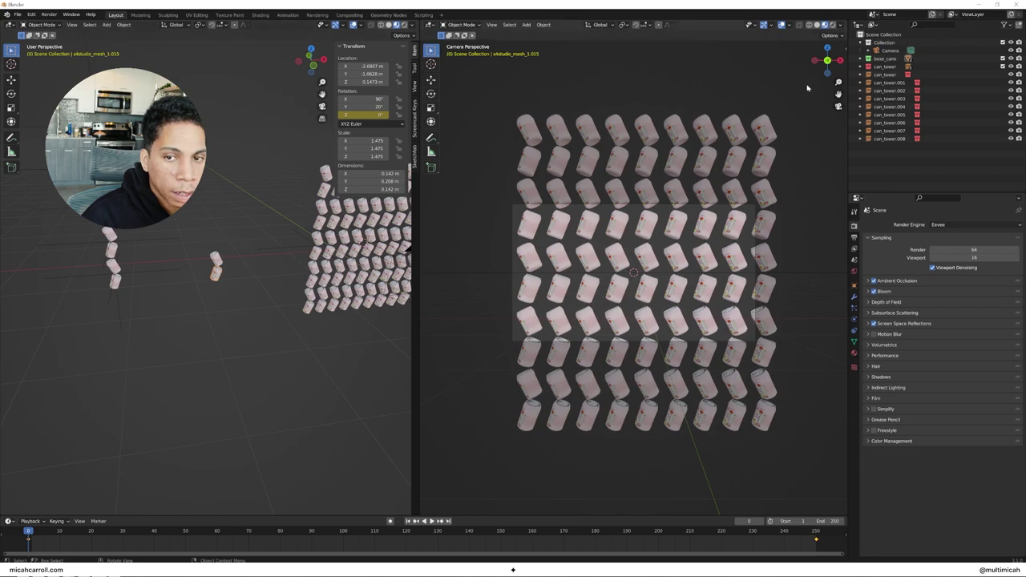
pyautogui.click(114, 275)
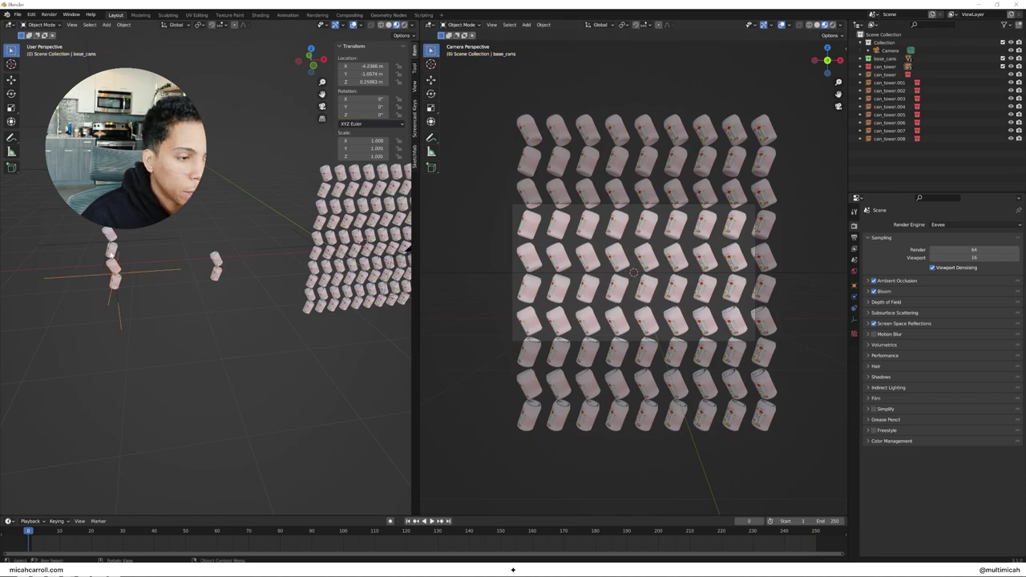
# - Try to duplicate the lowest base_cans instance of the source column along Z
pyautogui.hotkey('shift', 'd')
pyautogui.press('z')
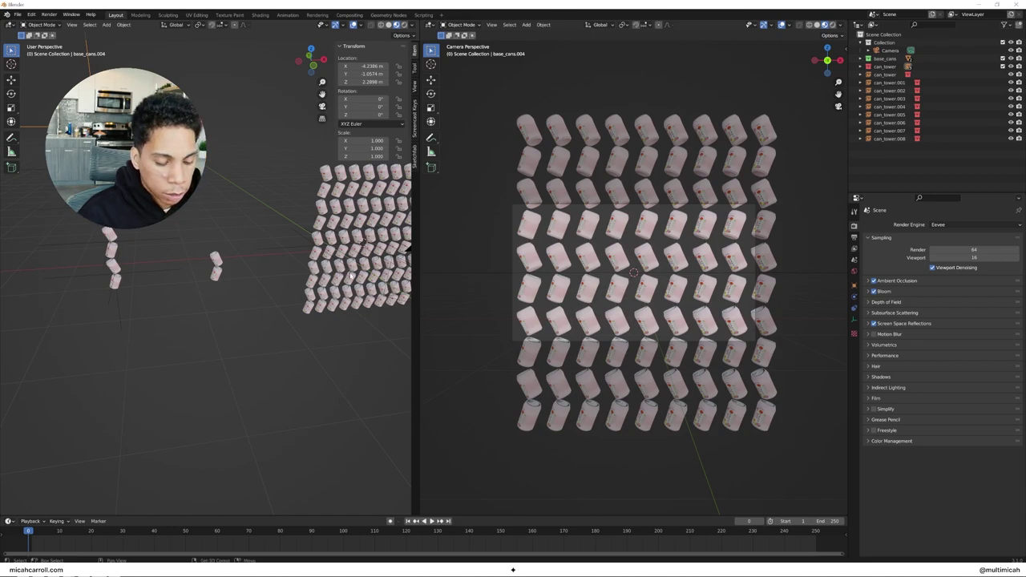
pyautogui.keyDown('shift'); pyautogui.moveTo(346, 274); pyautogui.dragTo(178, 264, button='middle'); pyautogui.keyUp('shift')
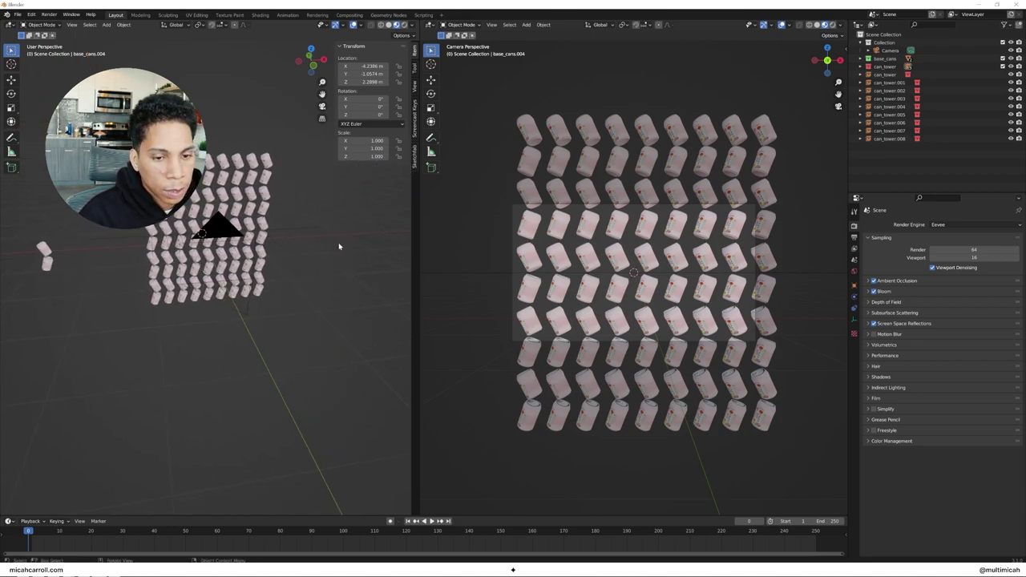
# - Play the animation to review the can grid, select the upper original can, and return the playhead to frame 0
pyautogui.press('space')
pyautogui.click(45, 250)
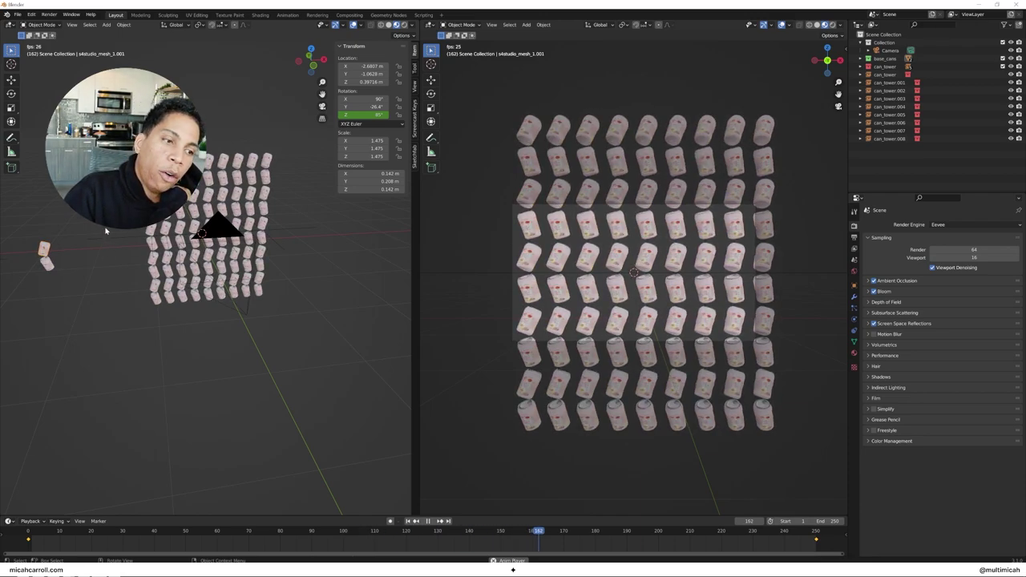
pyautogui.click(429, 521)
pyautogui.moveTo(80, 531); pyautogui.dragTo(28, 533)
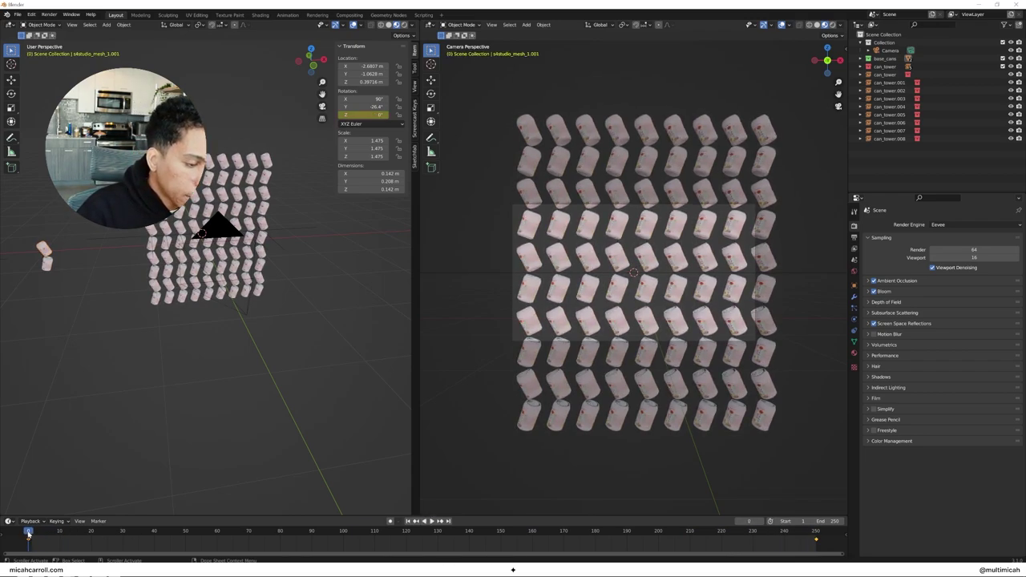
pyautogui.moveTo(233, 343); pyautogui.dragTo(302, 377, button='middle')
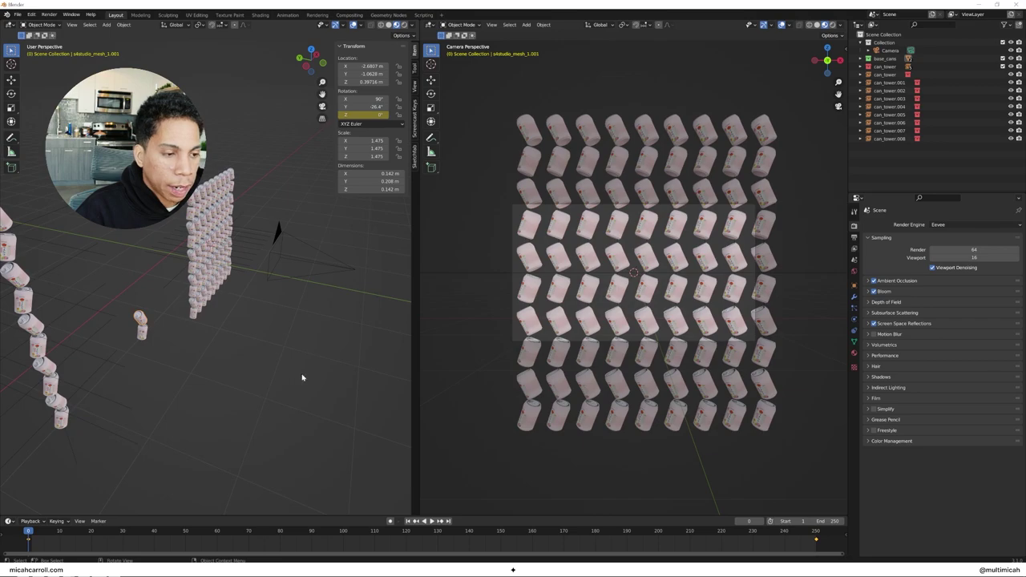
# - In File Explorer, copy the cloudy sky photo from the "121. PS1 Graphics First Attempt" assets folder into the "125. Rotating Pixel Background" assets folder
pyautogui.moveTo(87, 571)
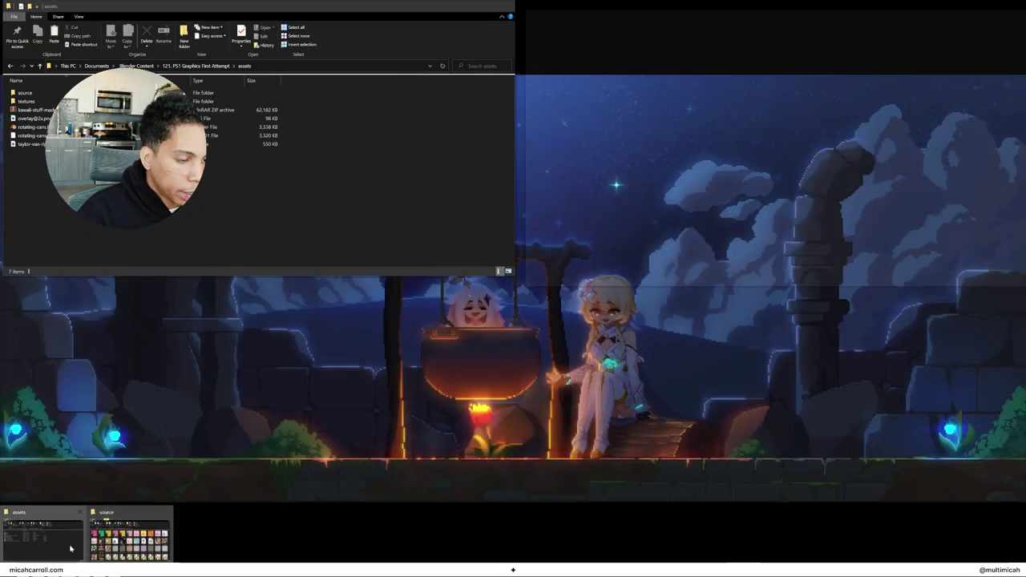
pyautogui.click(71, 547)
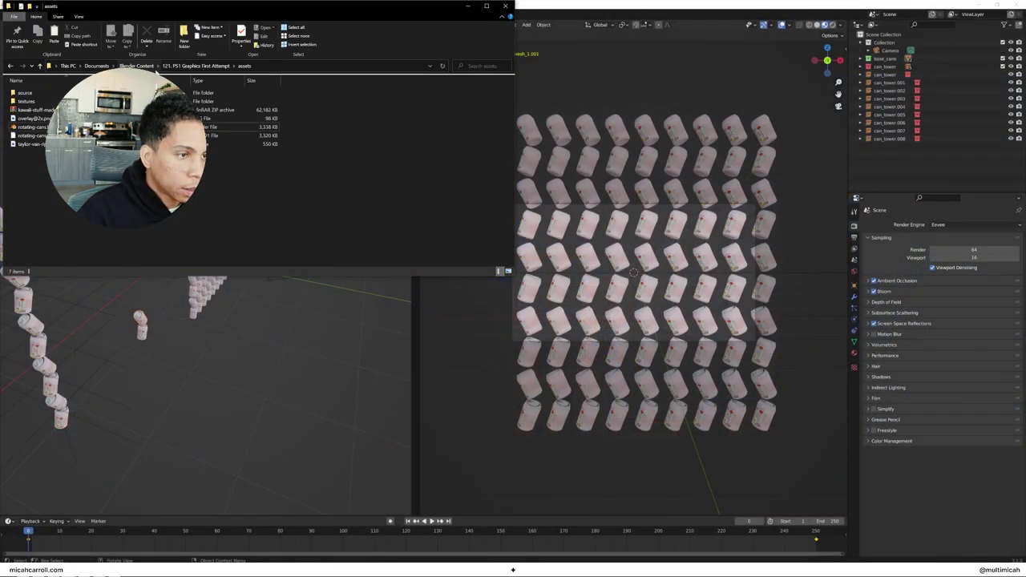
pyautogui.click(160, 144)
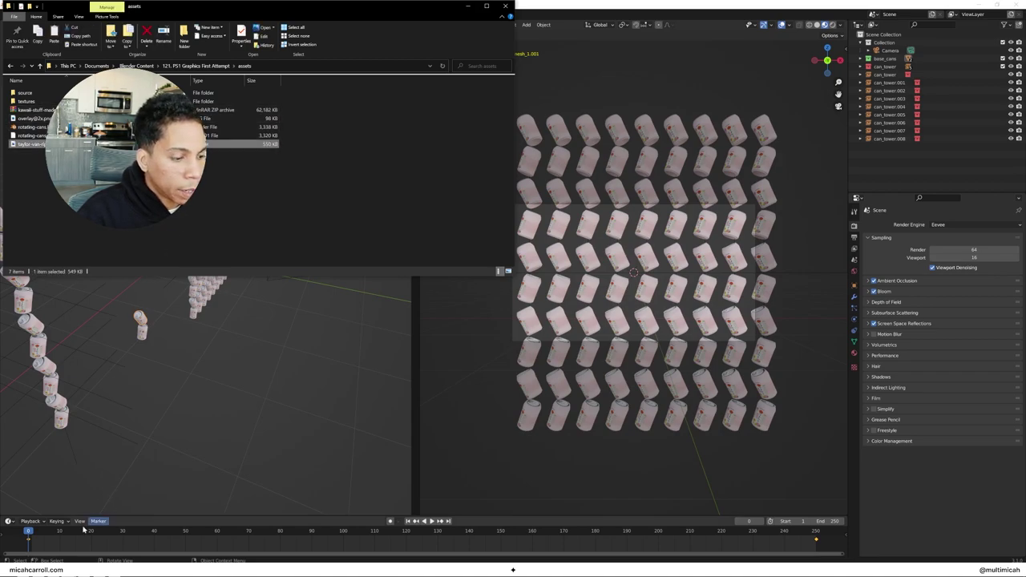
pyautogui.click(66, 567)
pyautogui.click(131, 553)
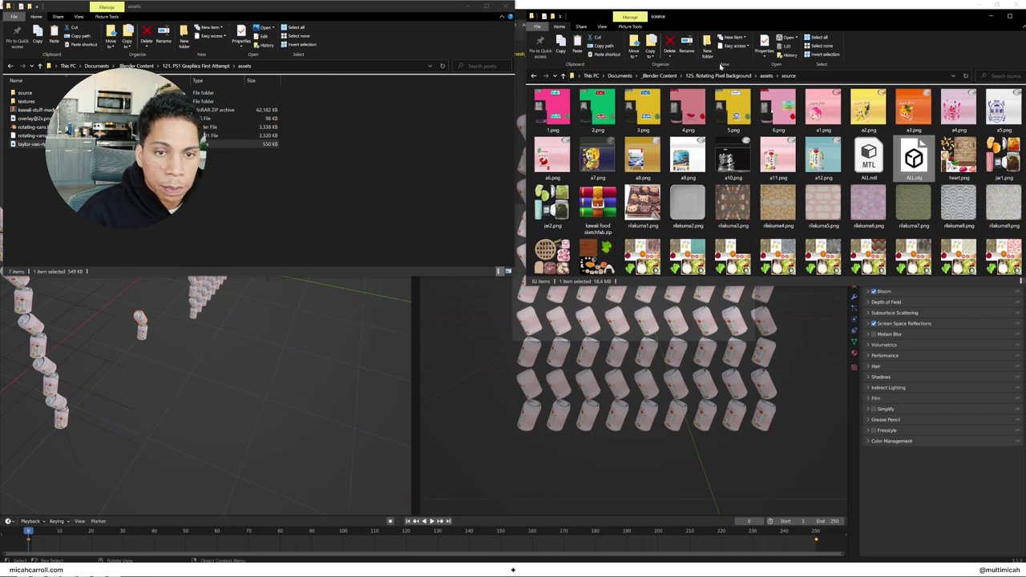
pyautogui.click(719, 77)
pyautogui.doubleClick(590, 103)
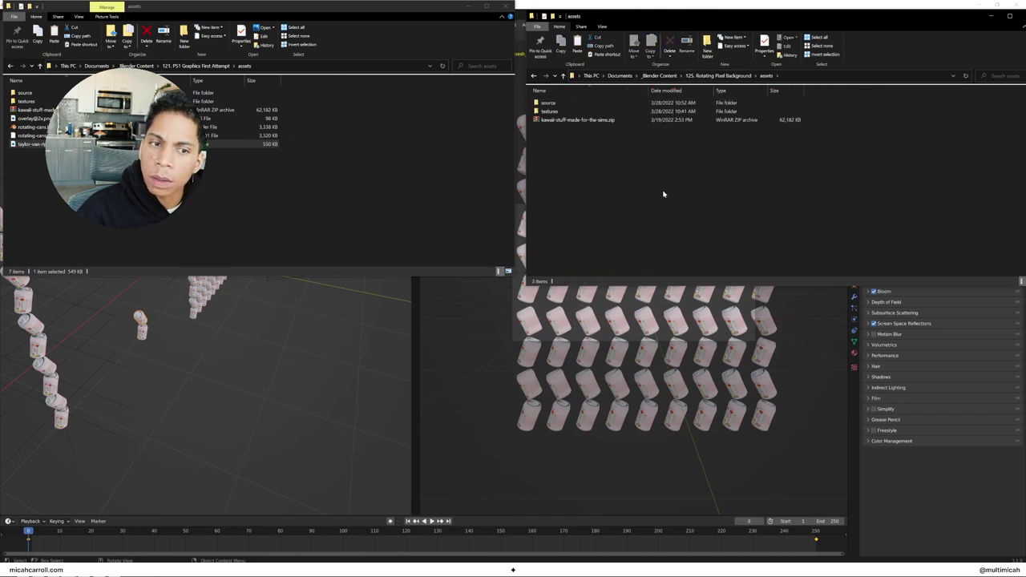
pyautogui.hotkey('ctrl', 'v')
pyautogui.click(610, 159)
# - Switch back to Blender and import the cloudy sky photo from the project's assets folder as an image plane
pyautogui.click(344, 361)
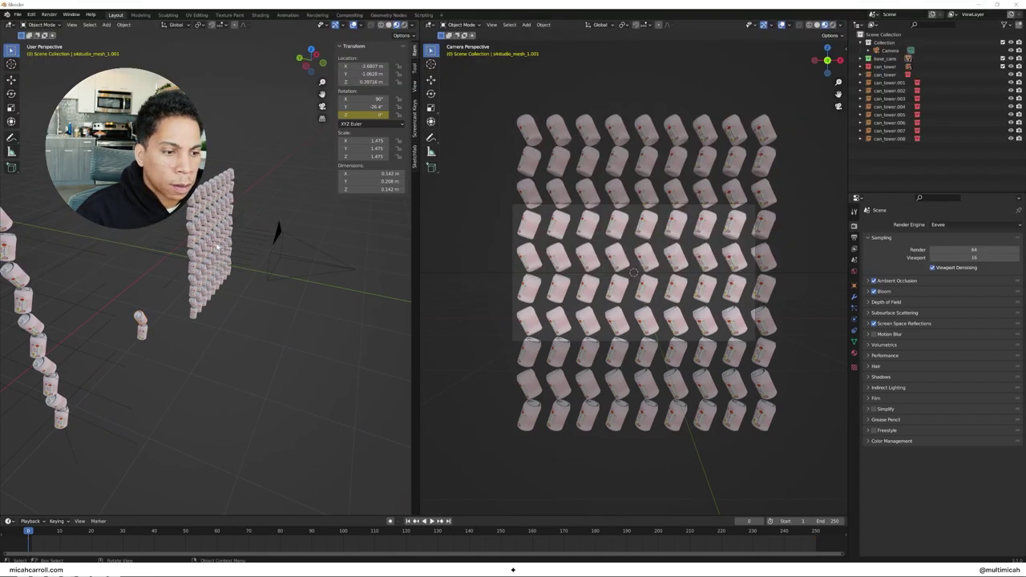
pyautogui.moveTo(216, 247); pyautogui.dragTo(138, 183, button='middle')
pyautogui.hotkey('shift', 'a')
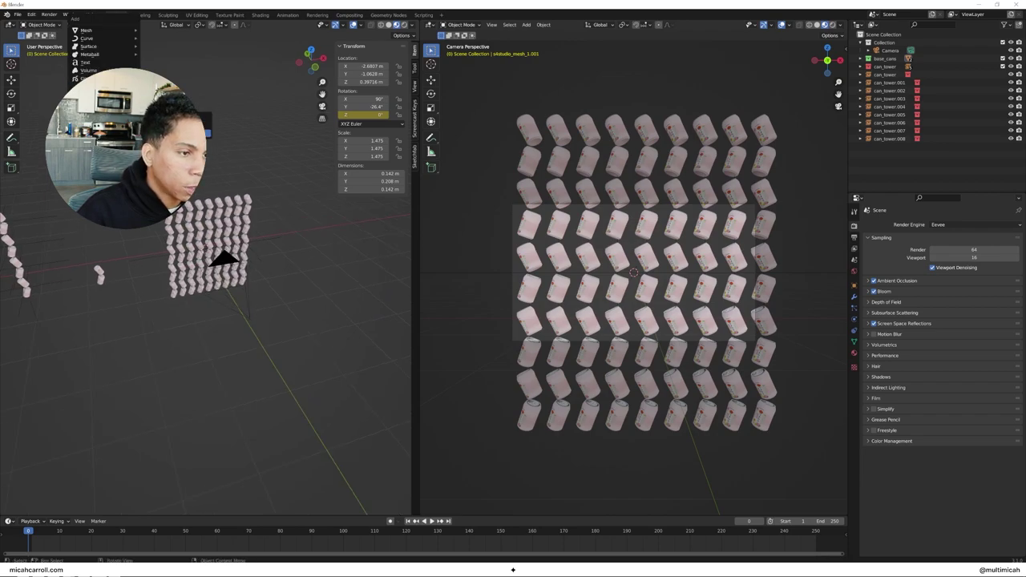
pyautogui.click(180, 133)
pyautogui.click(265, 292)
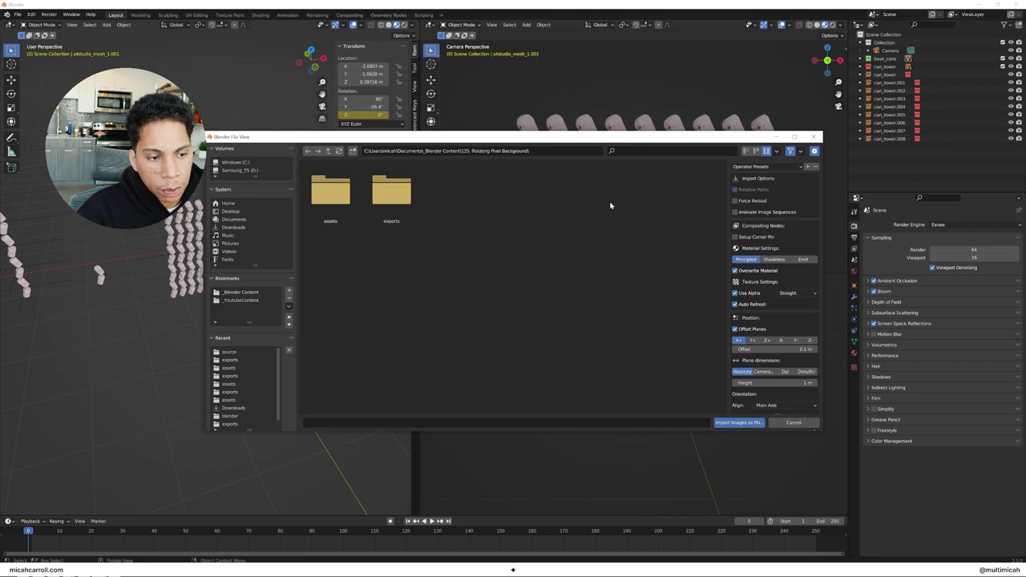
pyautogui.doubleClick(330, 192)
pyautogui.click(452, 193)
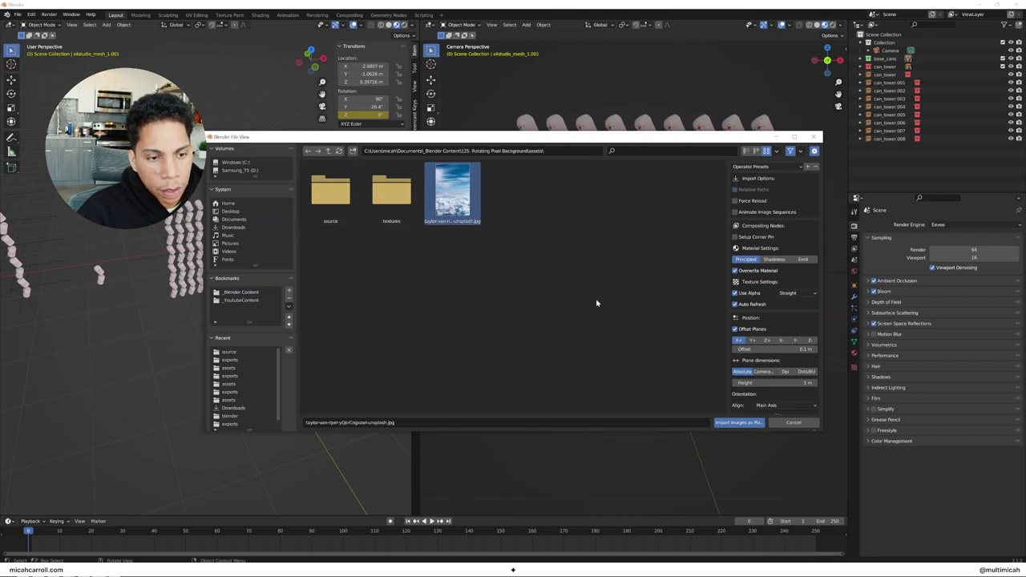
pyautogui.click(750, 423)
# - Move the sky plane along Y behind the can grid to about -0.071 m and scale it by 8
pyautogui.moveTo(286, 279); pyautogui.dragTo(359, 267, button='middle')
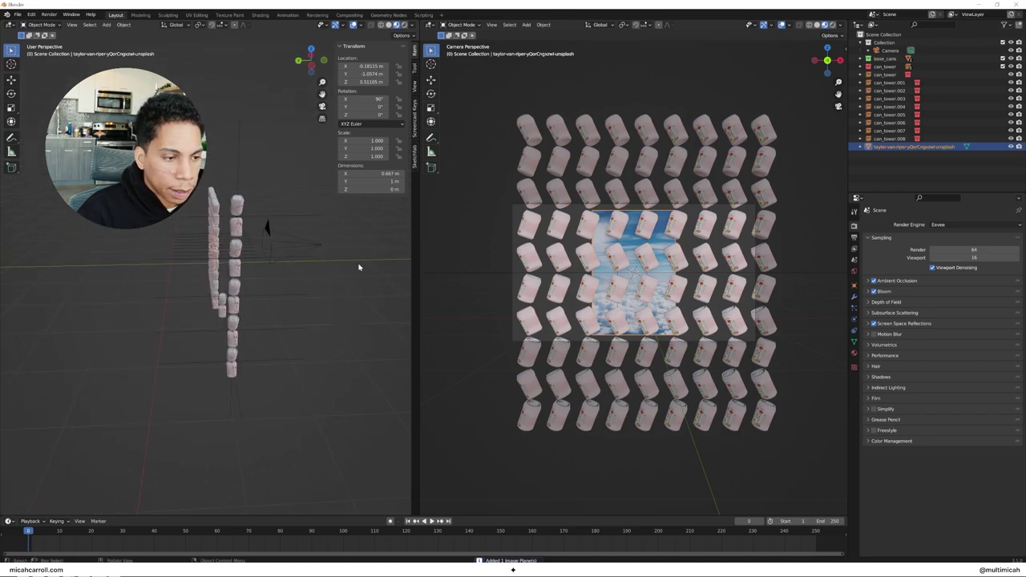
pyautogui.press('g')
pyautogui.press('y')
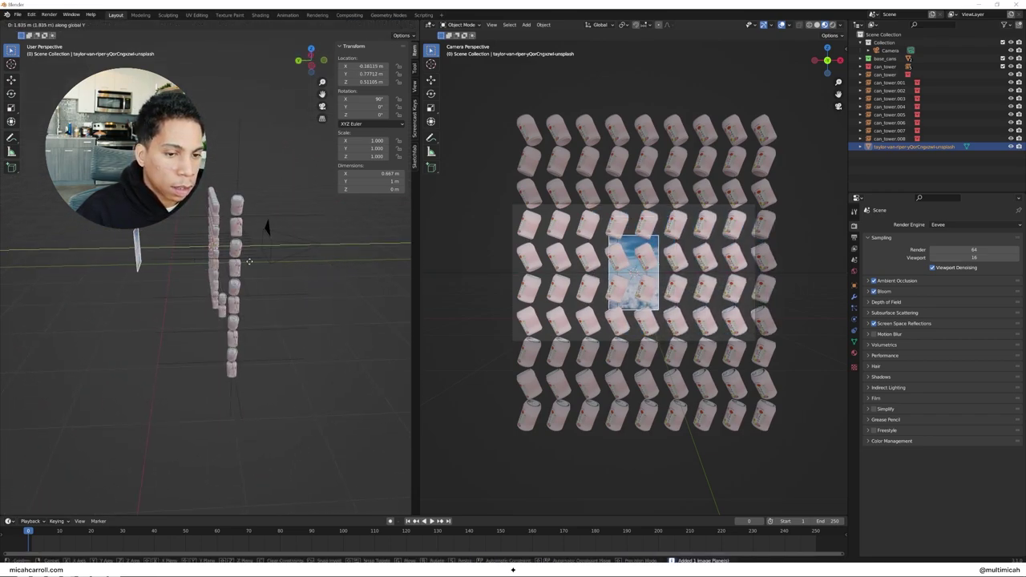
pyautogui.click(286, 274)
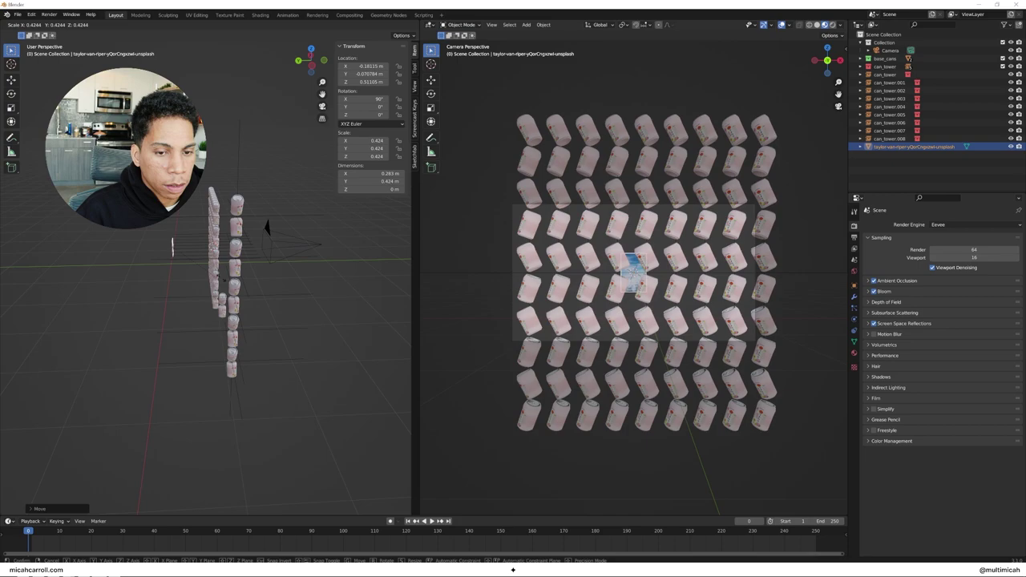
pyautogui.write('s8')
pyautogui.press('Return')
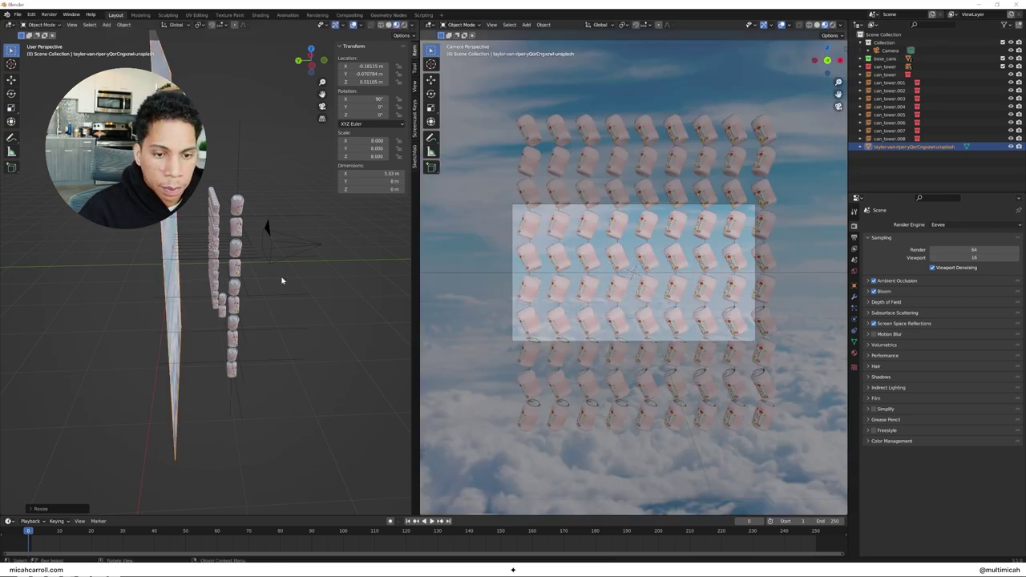
# - Play the animation to review the sky backdrop, compare rendered, solid and Material Preview shading, and show the world settings
pyautogui.press('space')
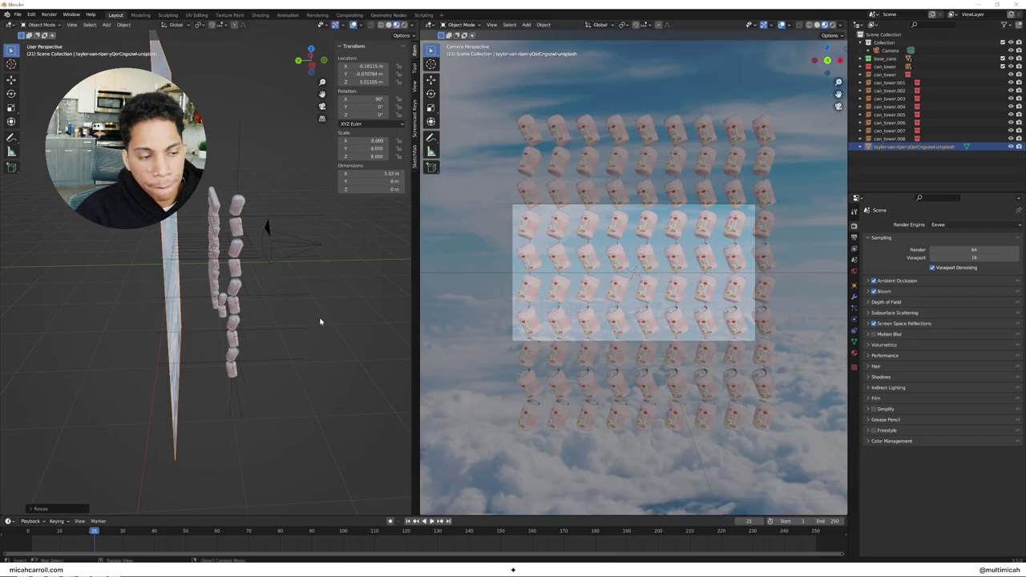
pyautogui.moveTo(321, 320); pyautogui.dragTo(224, 317, button='middle')
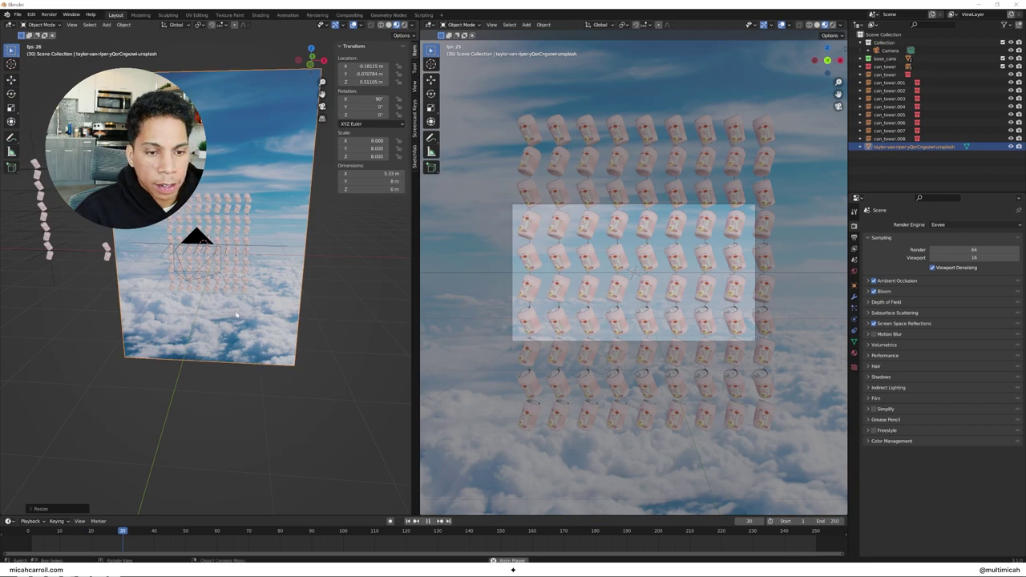
pyautogui.press('z')
pyautogui.click(245, 232)
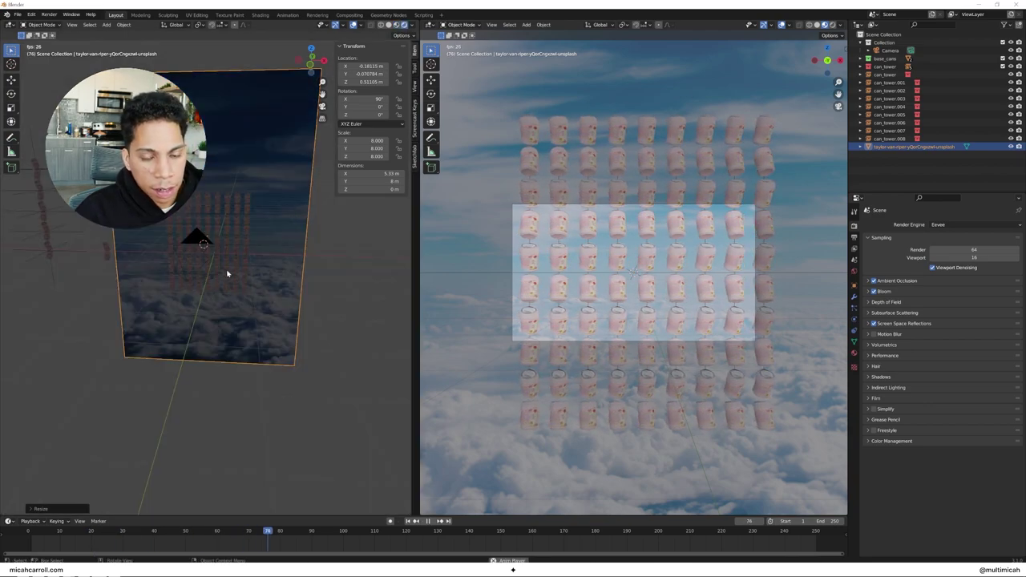
pyautogui.press('z')
pyautogui.click(359, 280)
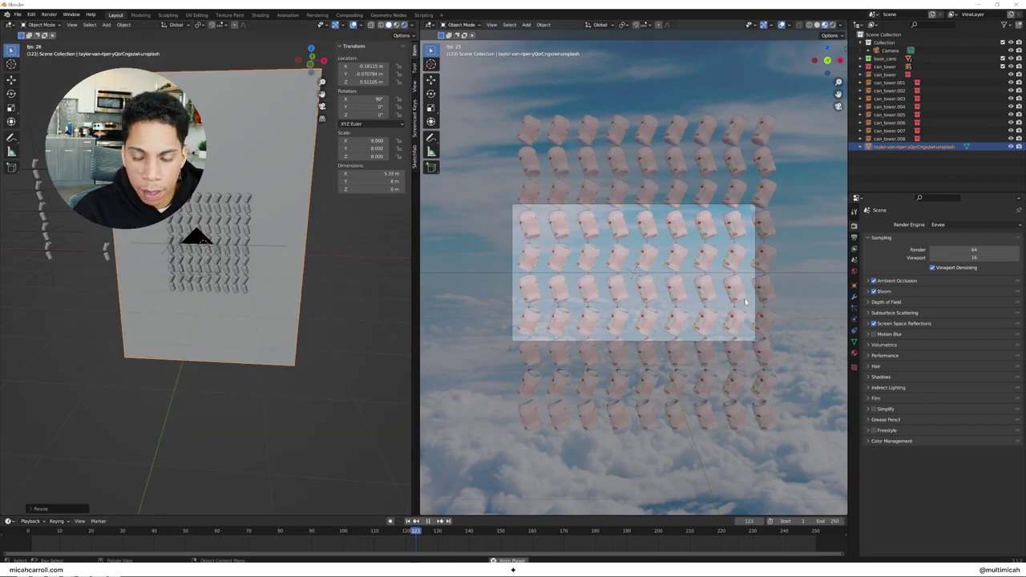
pyautogui.click(854, 271)
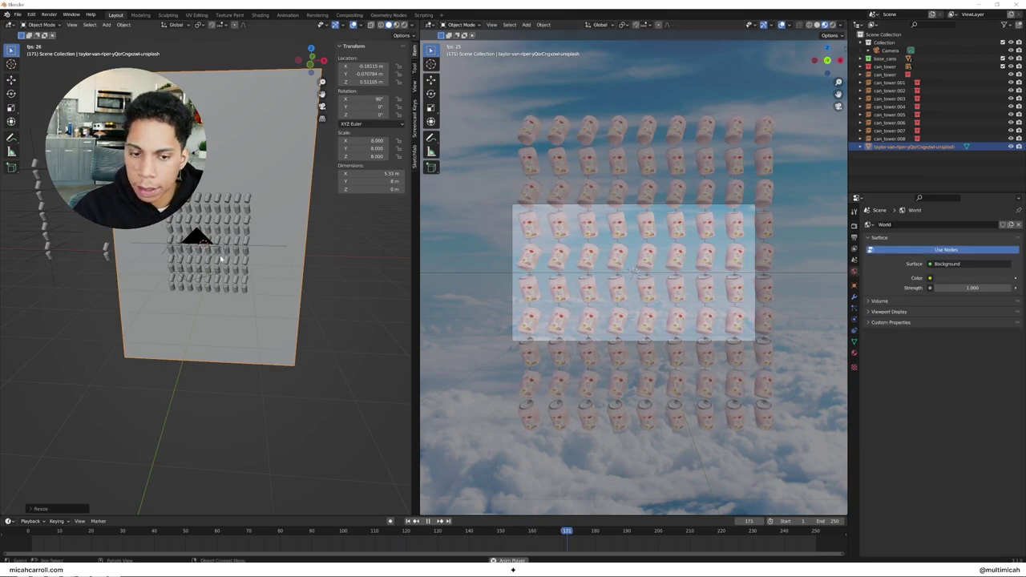
pyautogui.press('z')
pyautogui.click(240, 313)
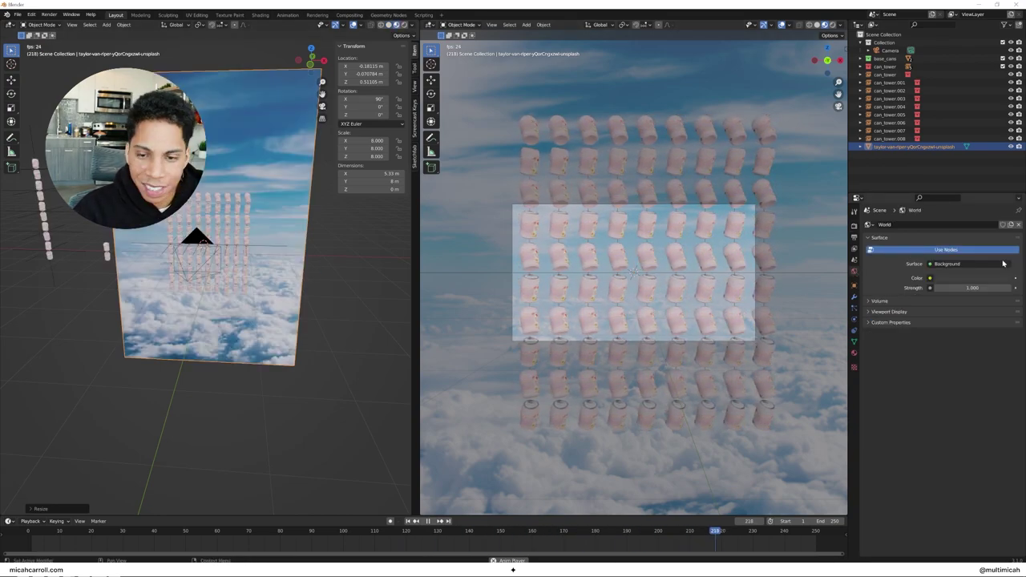
# - Set the world background colour to an Environment Texture using cannon_4k.exr from the _HDRI folder
pyautogui.click(930, 277)
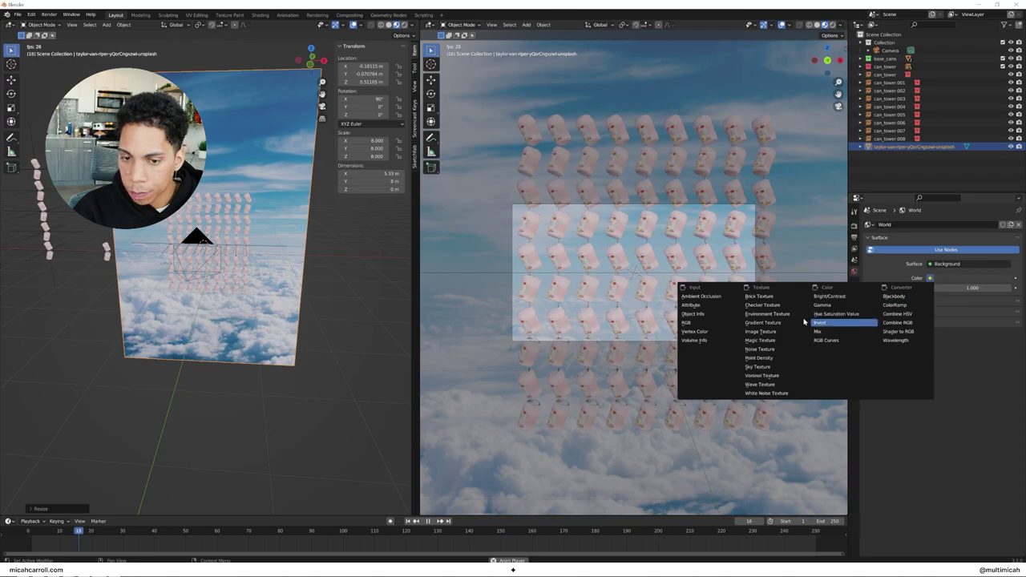
pyautogui.click(772, 315)
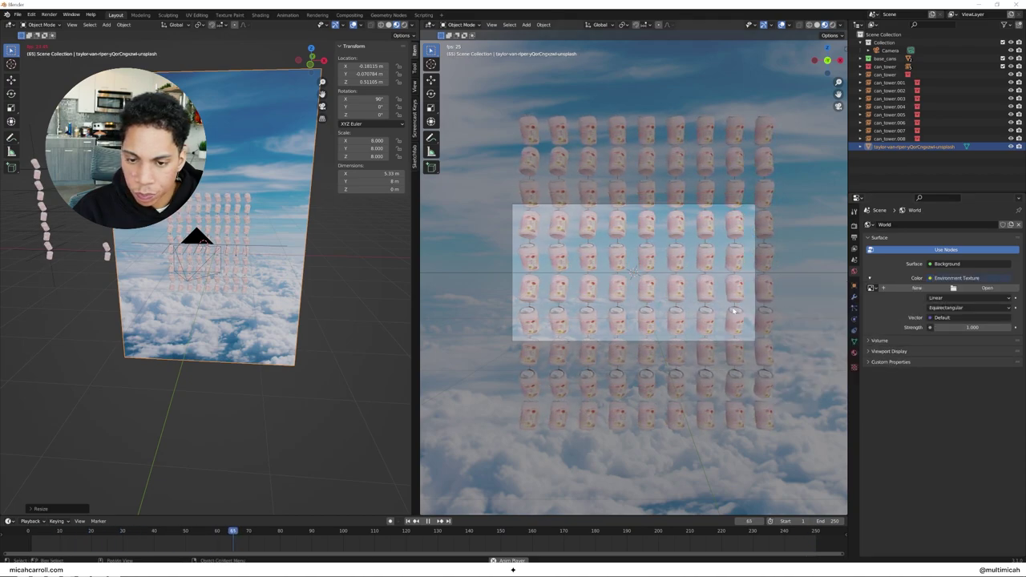
pyautogui.click(962, 290)
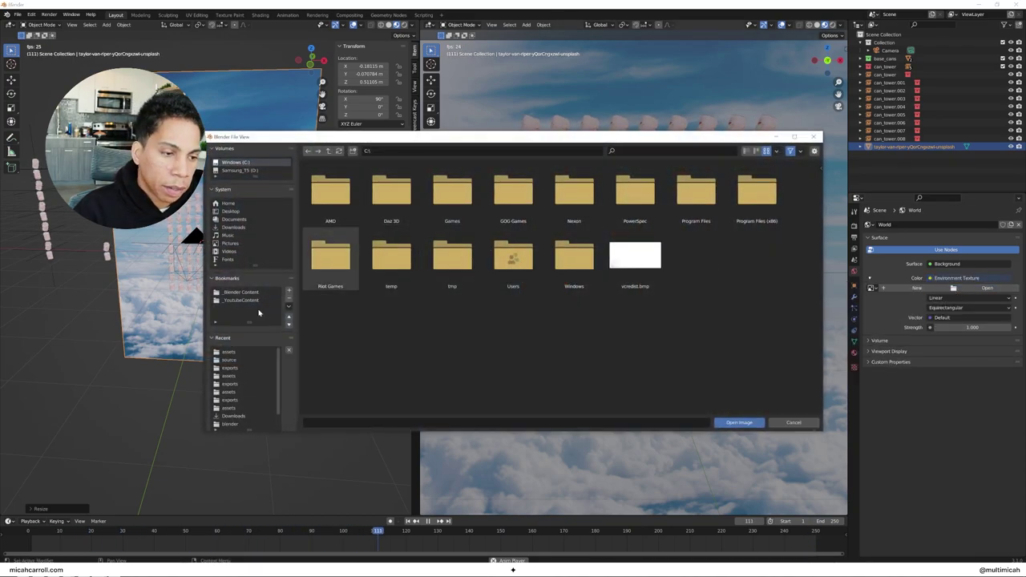
pyautogui.click(243, 292)
pyautogui.doubleClick(391, 256)
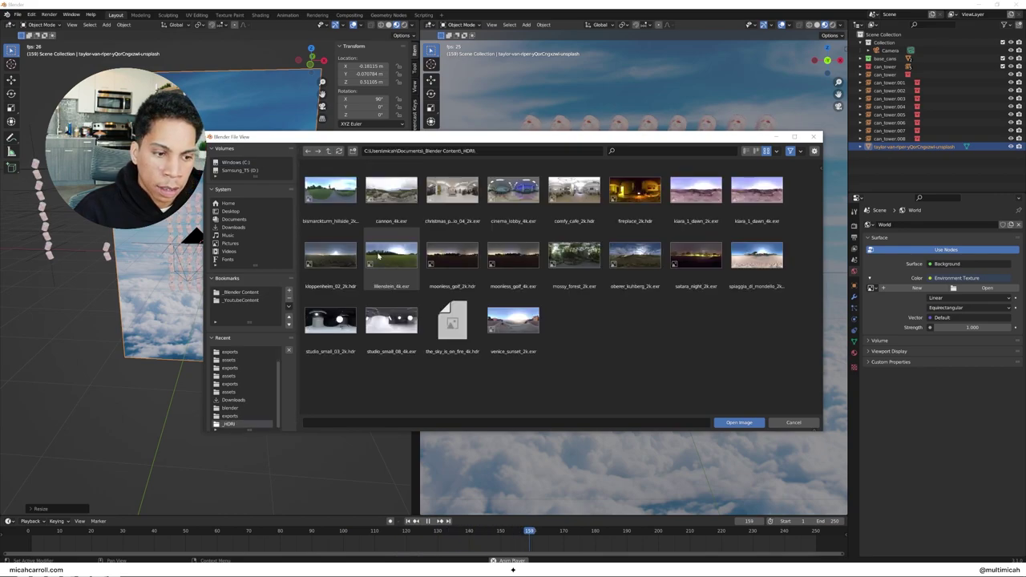
pyautogui.click(331, 210)
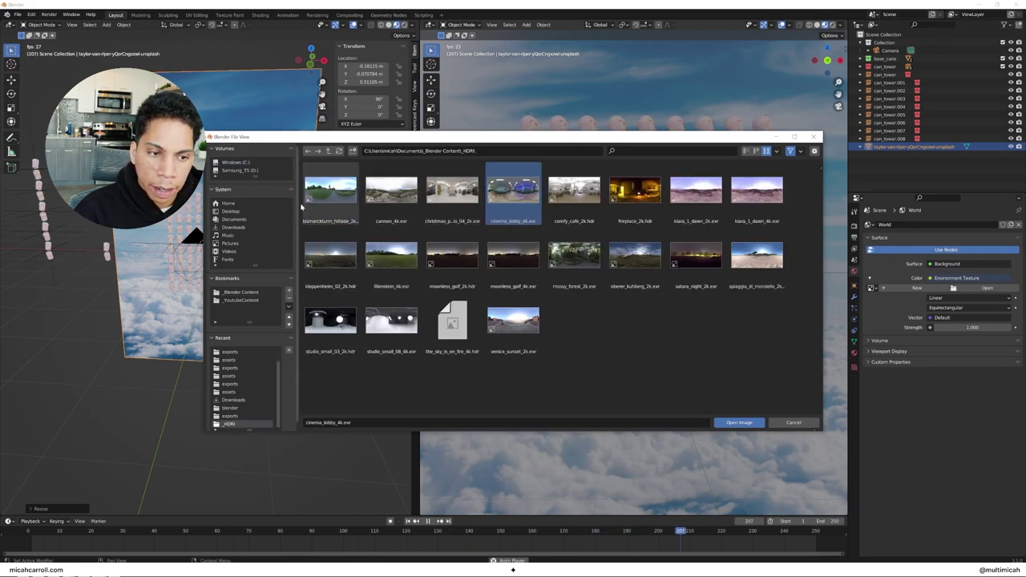
pyautogui.click(391, 192)
pyautogui.click(738, 422)
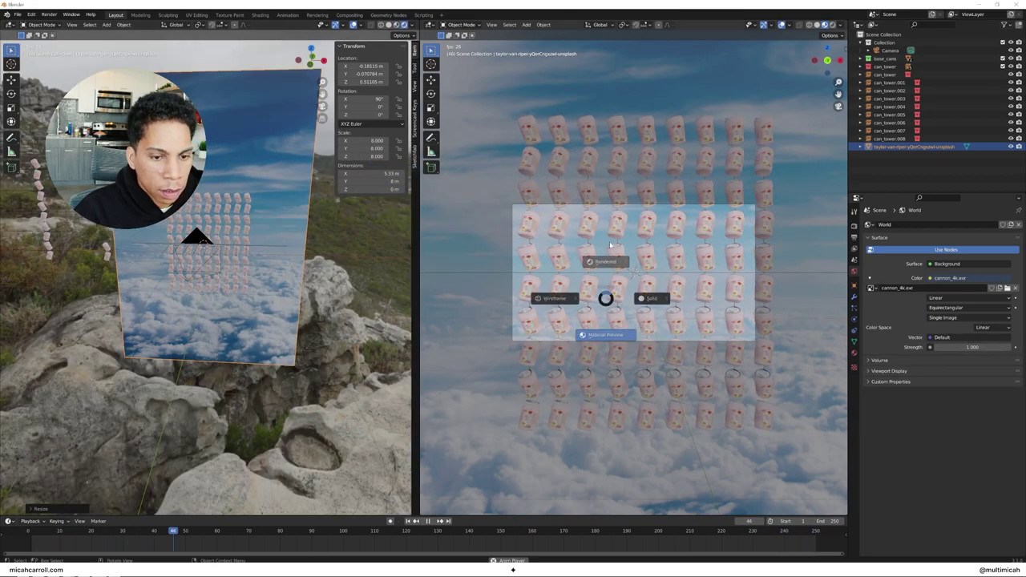
# - Switch the camera view to rendered shading and set the world background strength to 1.9
pyautogui.click(609, 244)
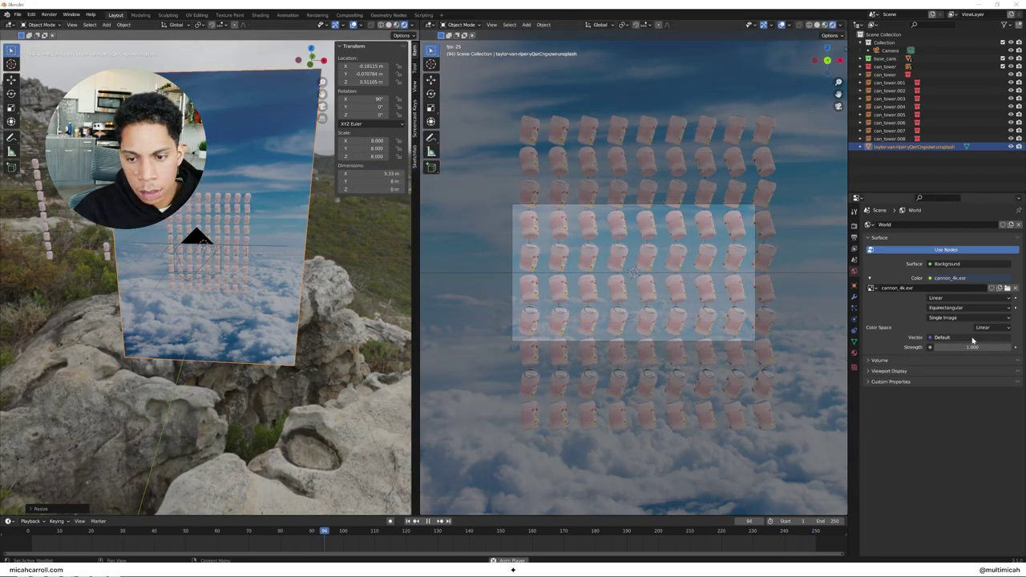
pyautogui.moveTo(973, 347)
pyautogui.mouseDown()
pyautogui.moveTo(998, 347)
pyautogui.moveTo(974, 347)
pyautogui.mouseUp()
pyautogui.click(352, 299)
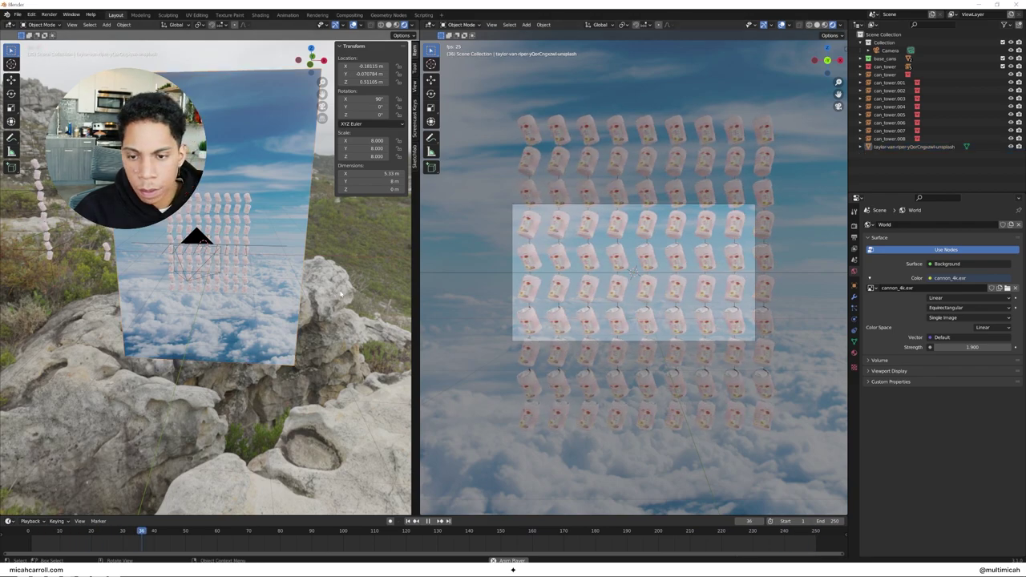
# - Move the camera along Y to about -3.53 m, closer to the can grid
pyautogui.scroll(3, 607, 303)
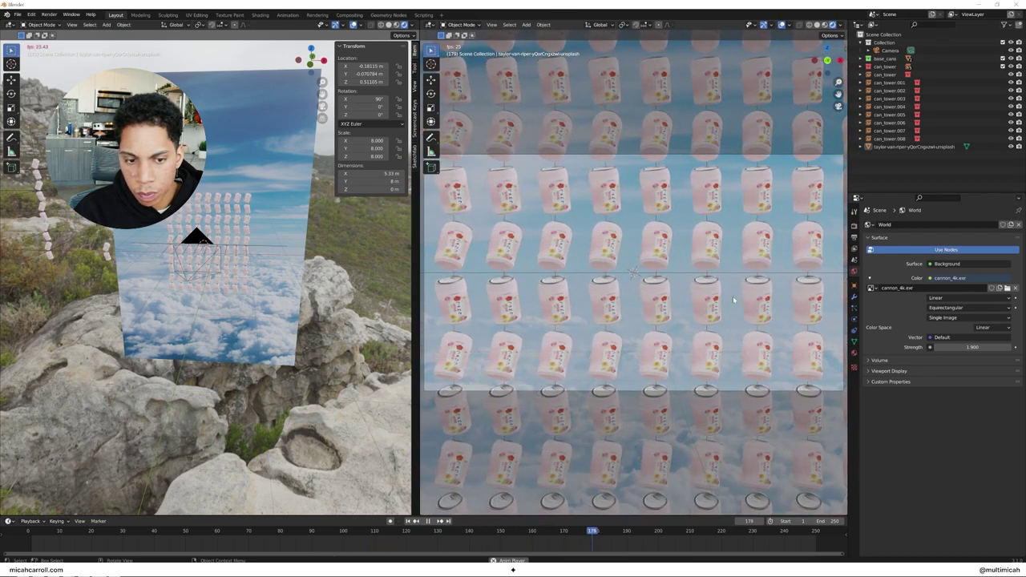
pyautogui.scroll(-2, 733, 300)
pyautogui.click(197, 278)
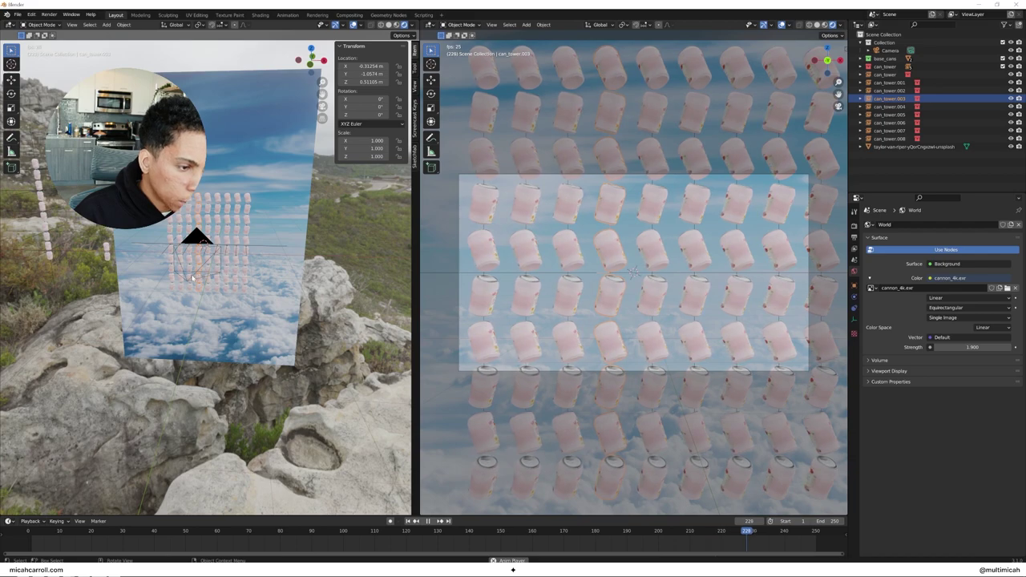
pyautogui.press('g')
pyautogui.press('y')
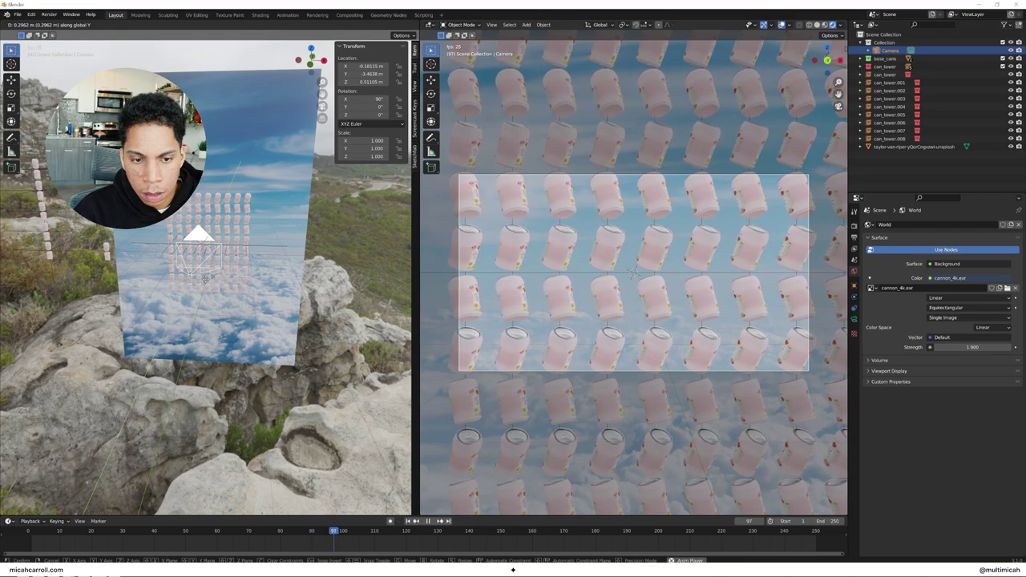
pyautogui.click(207, 280)
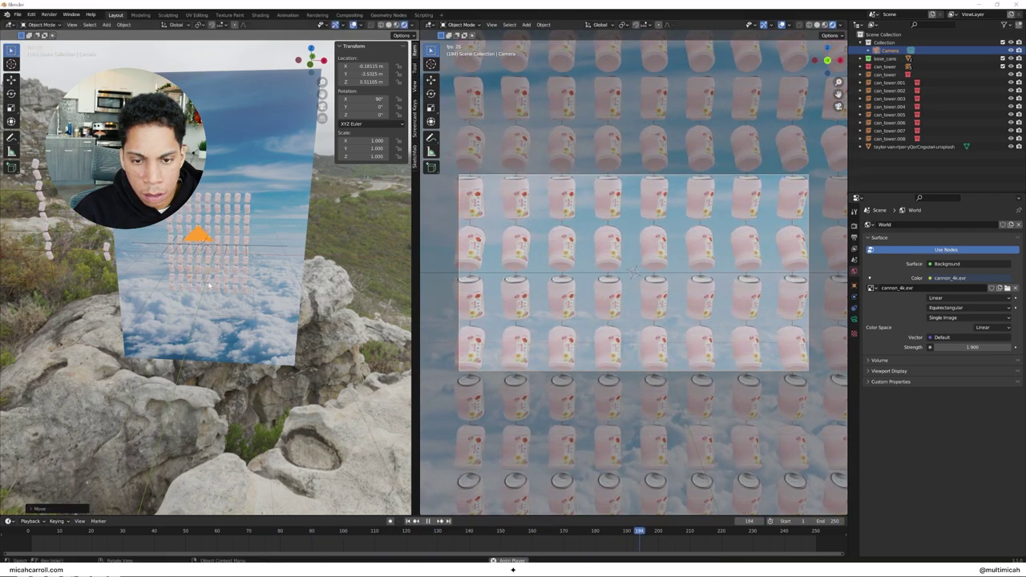
# - Shift the camera along X to about -0.09 m to reframe the can columns
pyautogui.press('g')
pyautogui.press('x')
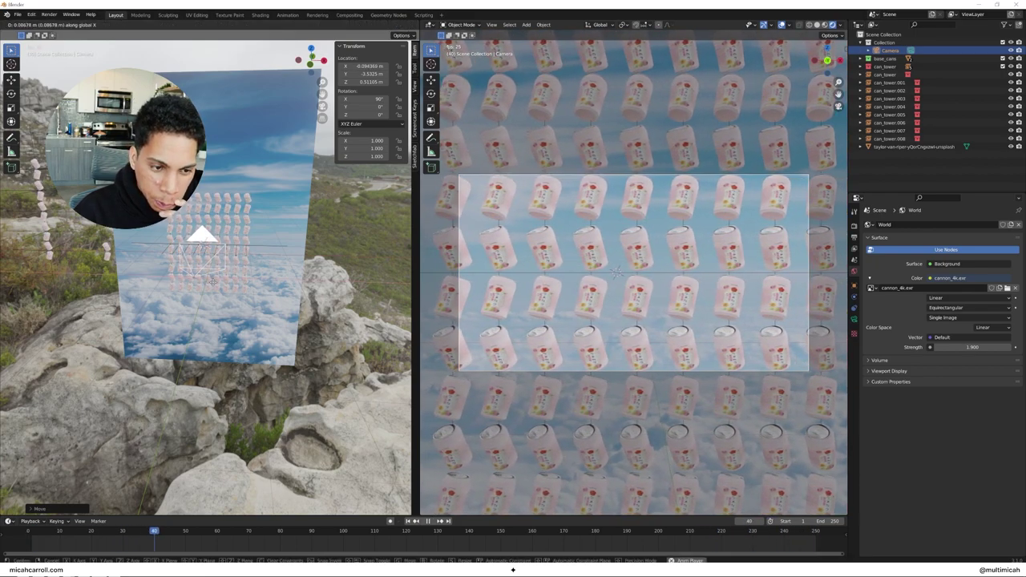
pyautogui.click(213, 282)
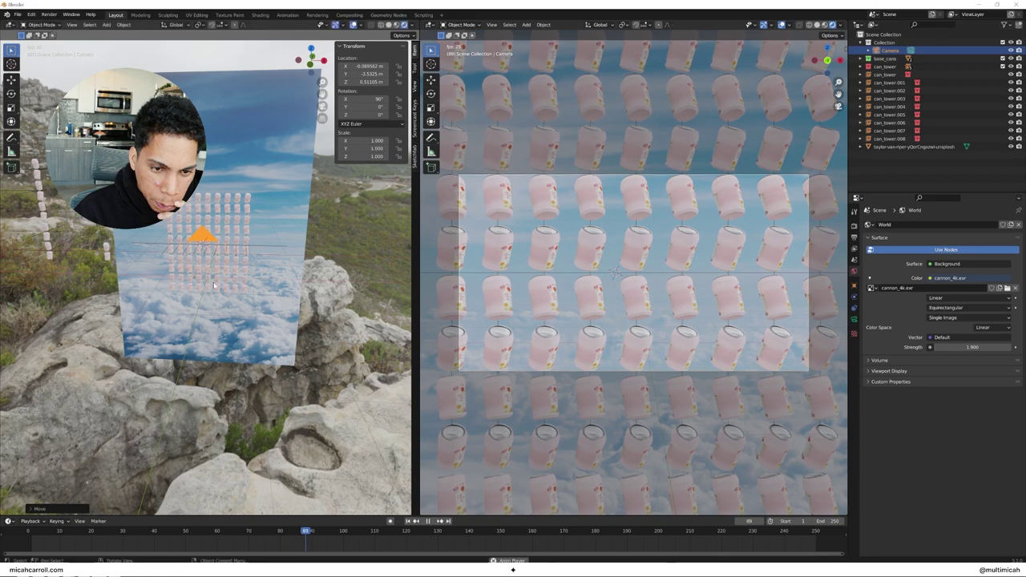
pyautogui.click(337, 298)
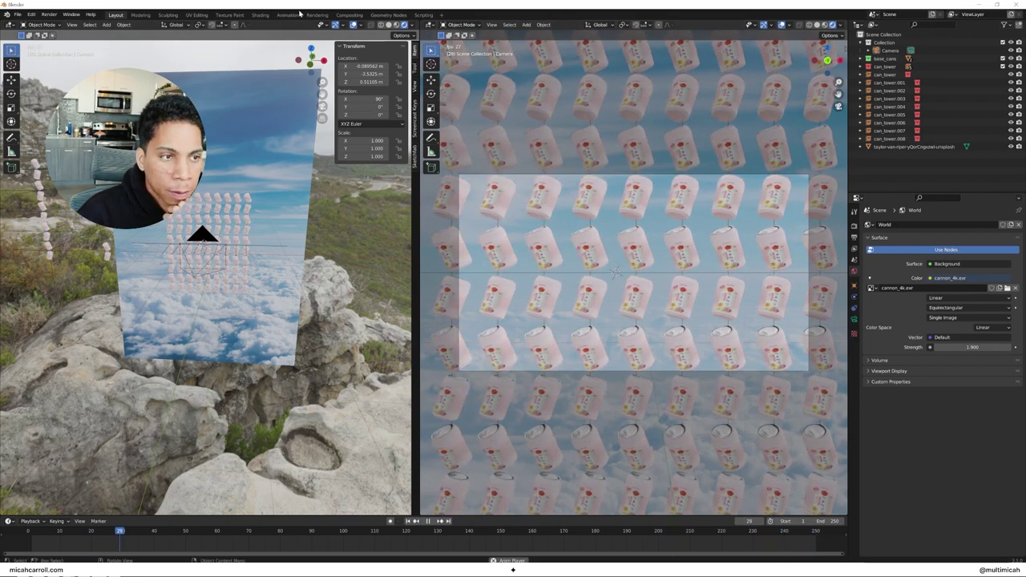
# - Enable compositing nodes for the scene and move the Render Layers node away from the Composite node
pyautogui.click(349, 15)
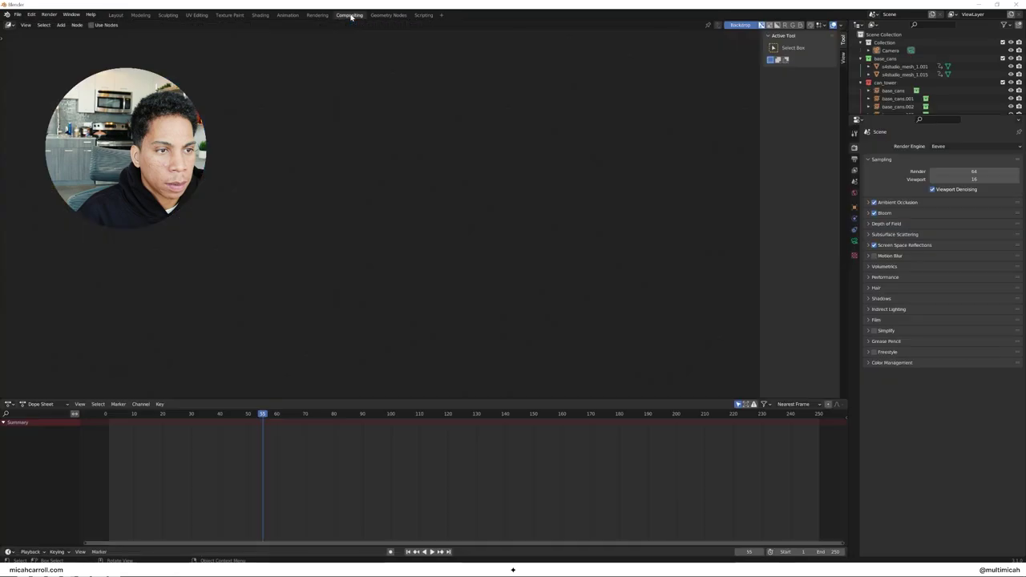
pyautogui.click(91, 24)
pyautogui.moveTo(369, 103); pyautogui.dragTo(123, 106)
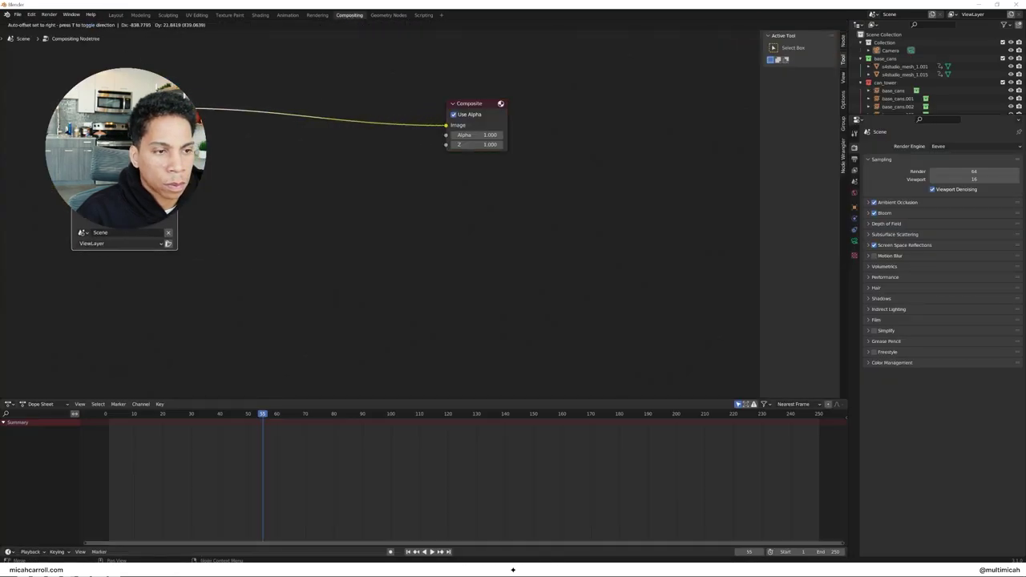
# - Add two Scale nodes to the compositing node tree, below the link into Composite
pyautogui.hotkey('shift', 'a')
pyautogui.write('scale')
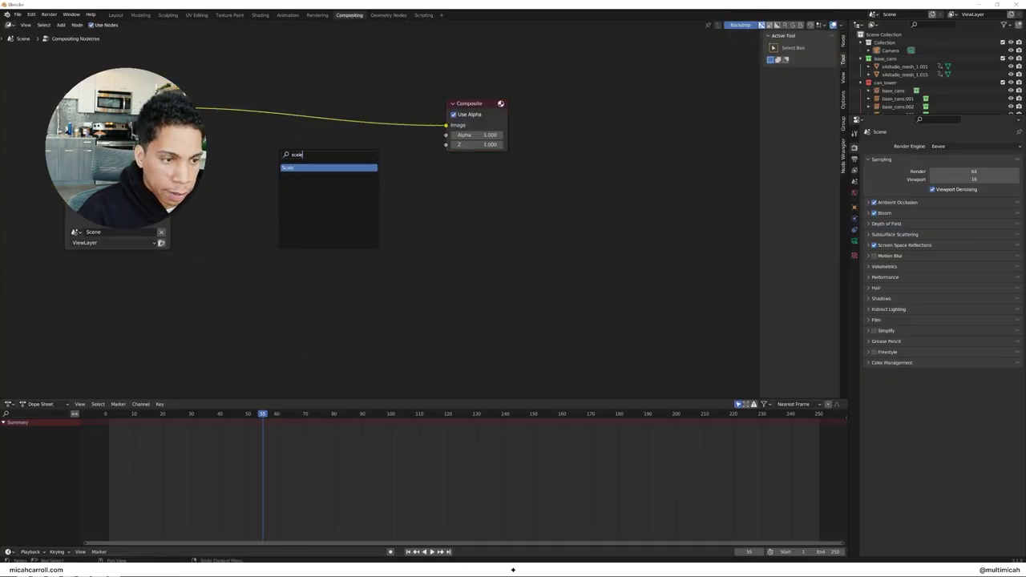
pyautogui.press('Return')
pyautogui.click(224, 158)
pyautogui.hotkey('shift', 'a')
pyautogui.click(225, 160)
pyautogui.write('sca')
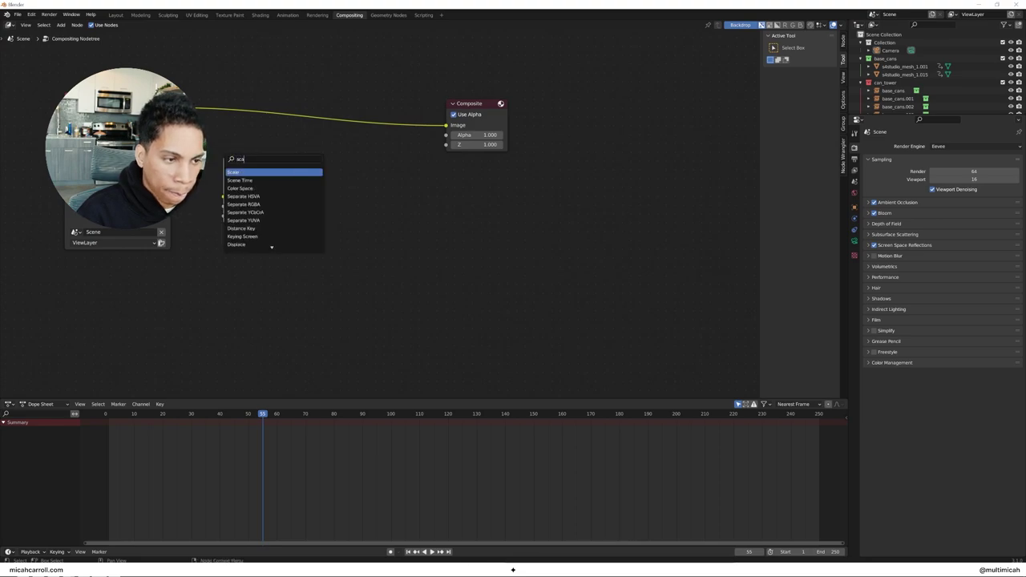
pyautogui.press('Return')
pyautogui.click(346, 158)
# - Add a Pixelate node to the compositing node tree
pyautogui.hotkey('shift', 'a')
pyautogui.click(348, 158)
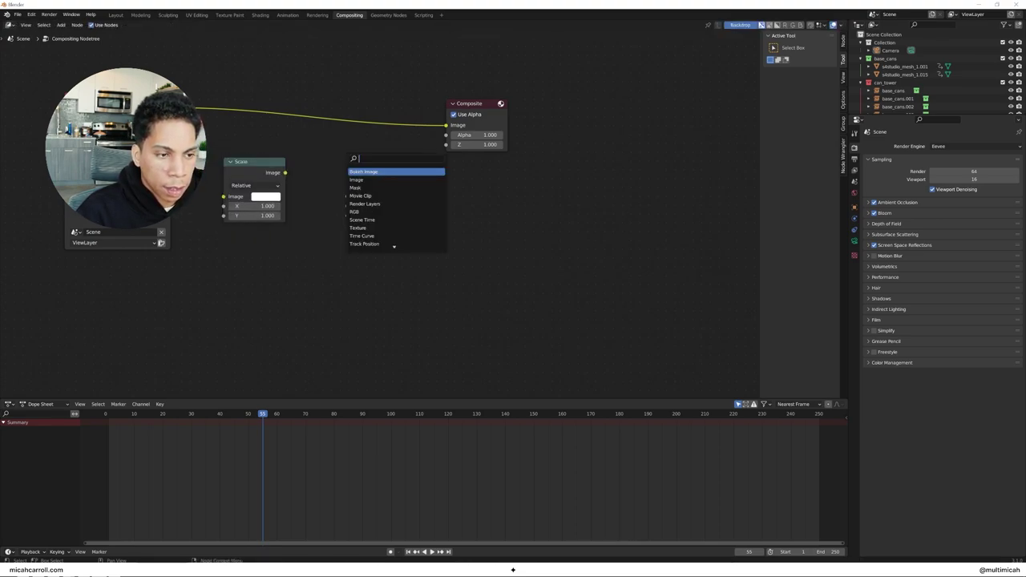
pyautogui.write('pixel')
pyautogui.press('Return')
pyautogui.press('Return')
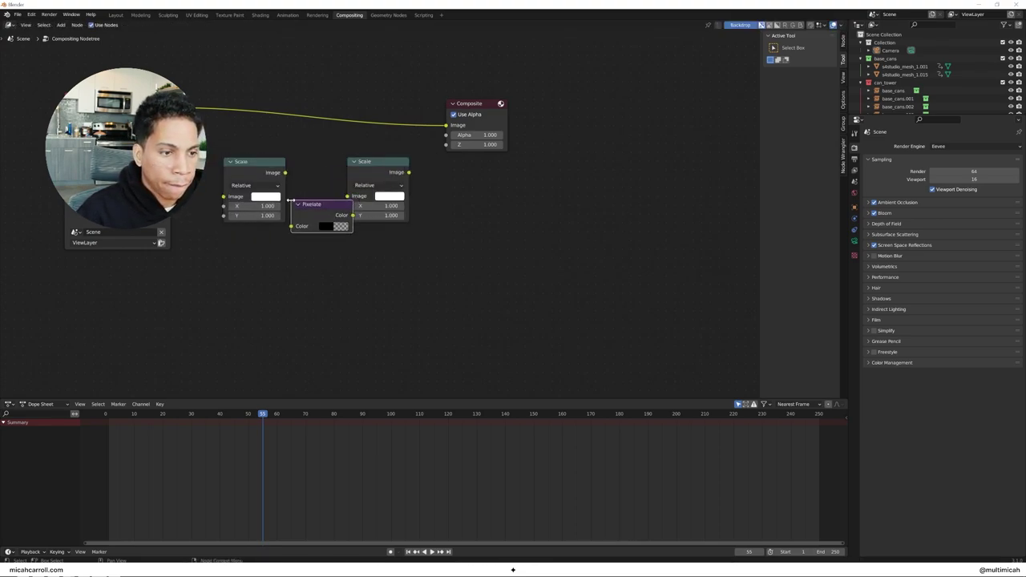
# - Insert the nodes between Render Layers and Composite in the order Scale, Pixelate, Scale
pyautogui.moveTo(259, 165); pyautogui.dragTo(241, 91)
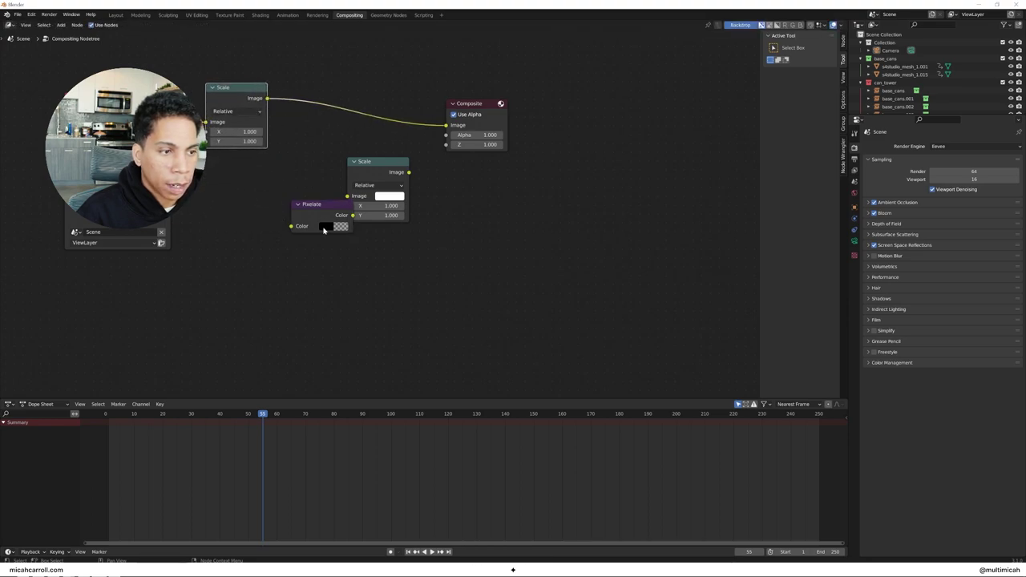
pyautogui.moveTo(313, 206); pyautogui.dragTo(313, 85)
pyautogui.moveTo(377, 192); pyautogui.dragTo(429, 116)
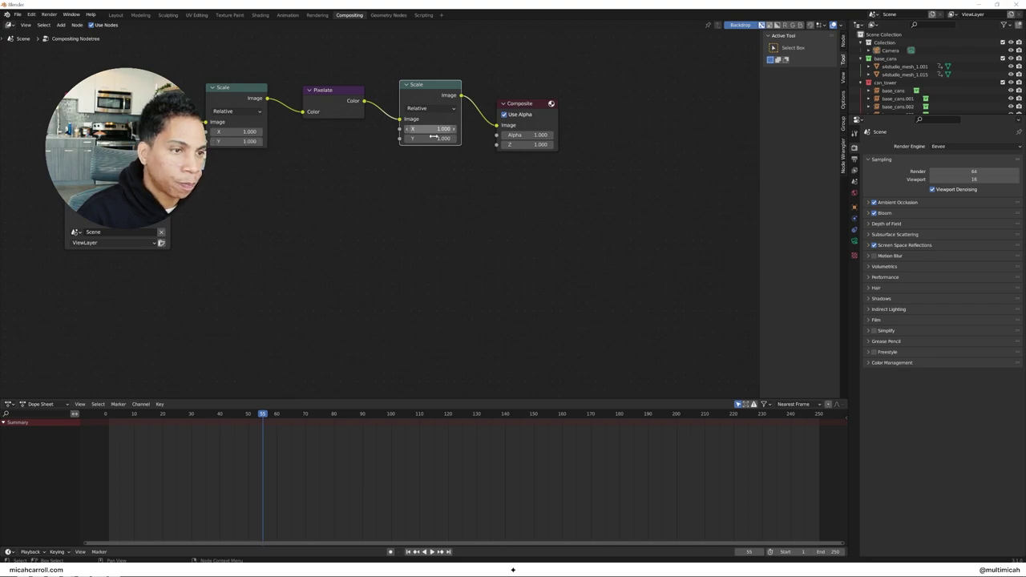
# - Add a Reroute point on the link between the second Scale node and Composite
pyautogui.hotkey('shift', 'a')
pyautogui.click(442, 239)
pyautogui.write('re')
pyautogui.press('Return')
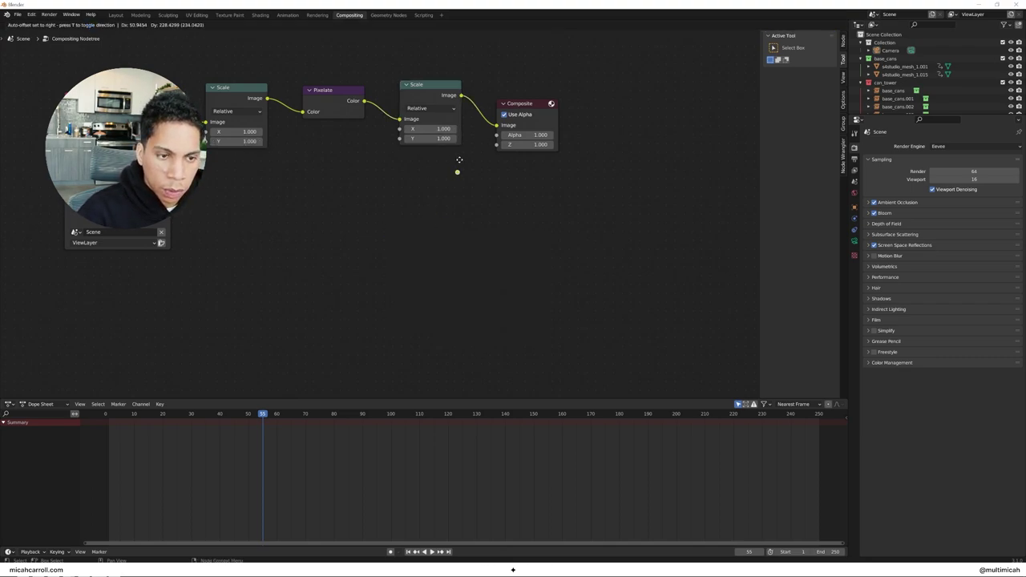
pyautogui.click(499, 105)
# - Add a Viewer node below Composite and connect the Reroute output to its Image input
pyautogui.hotkey('shift', 'a')
pyautogui.write('v')
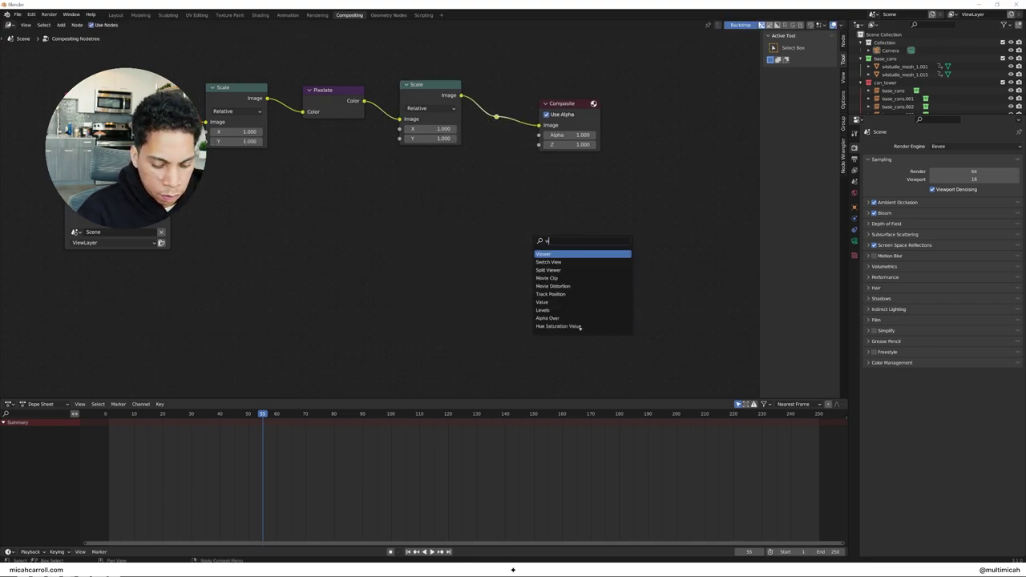
pyautogui.write('iewer')
pyautogui.press('Return')
pyautogui.click(569, 183)
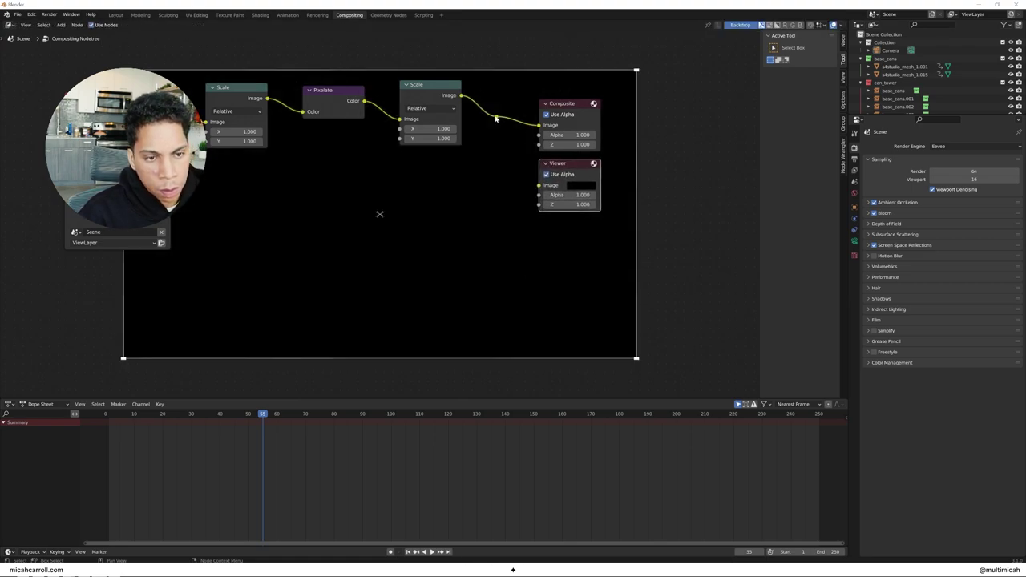
pyautogui.moveTo(497, 119); pyautogui.dragTo(538, 185)
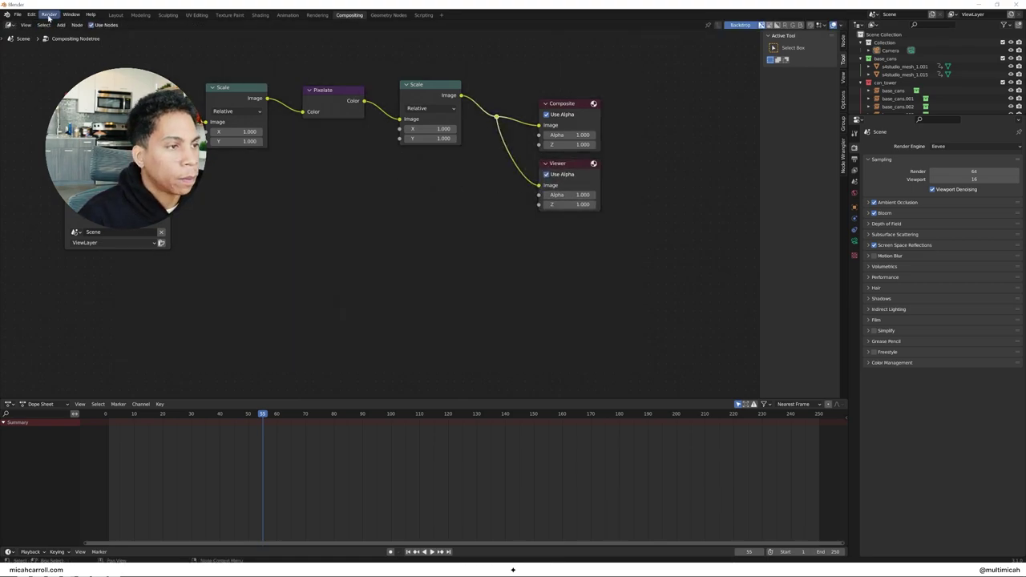
# - Save the project as tutorial-pixelate.blend in the assets\source folder of 125. Rotating Pixel Background
pyautogui.hotkey('ctrl', 's')
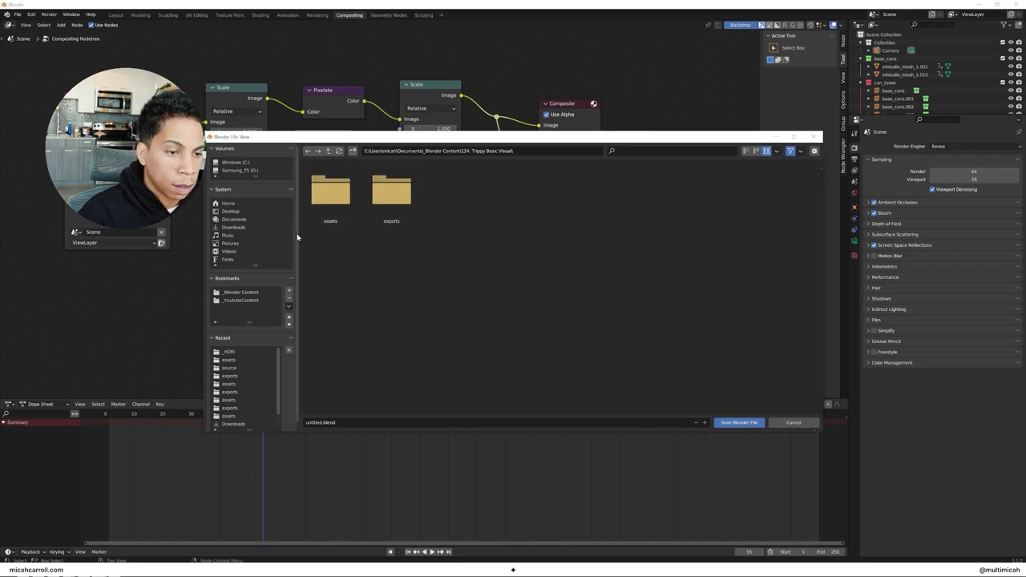
pyautogui.click(328, 151)
pyautogui.doubleClick(637, 196)
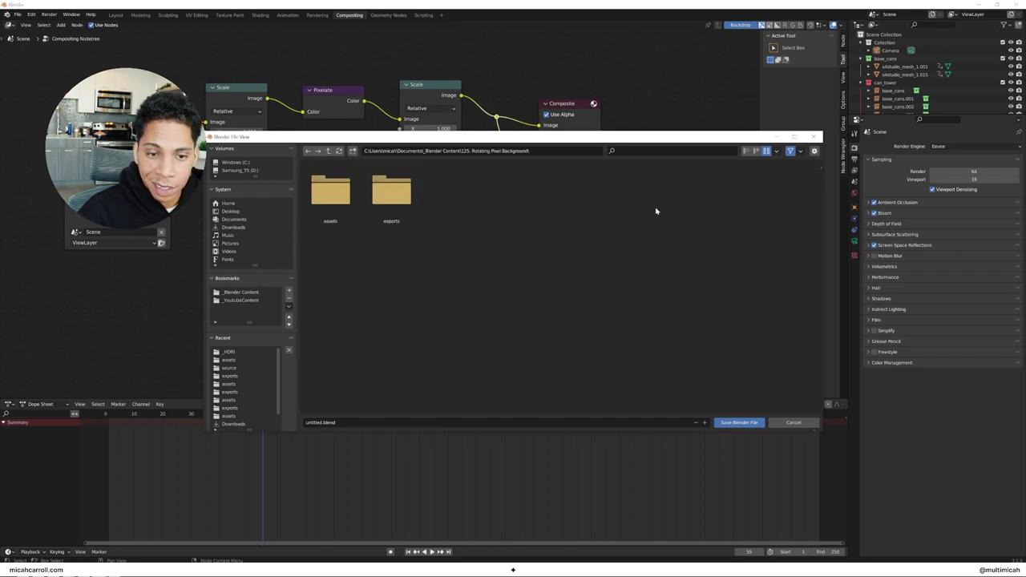
pyautogui.doubleClick(330, 193)
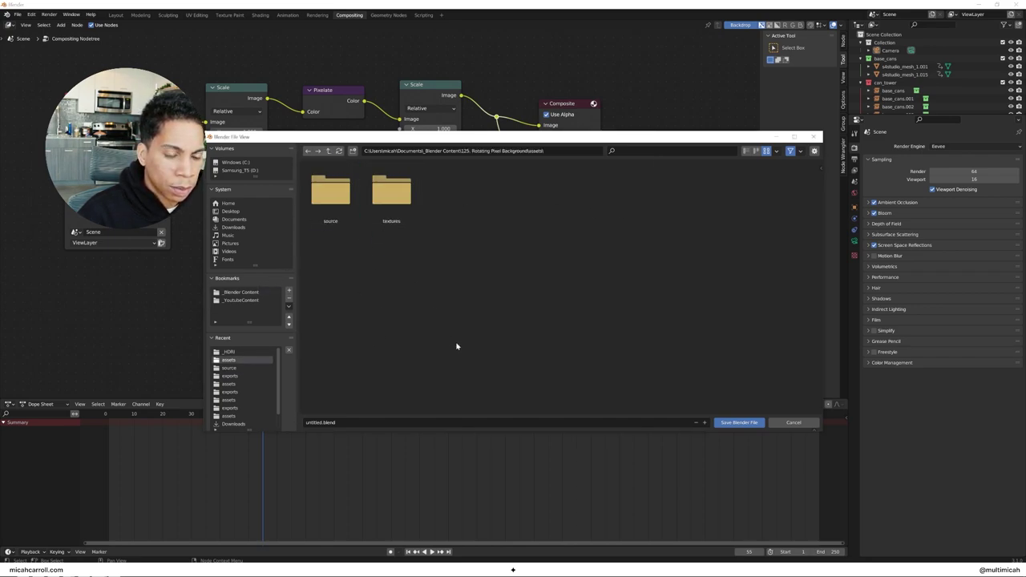
pyautogui.click(320, 423)
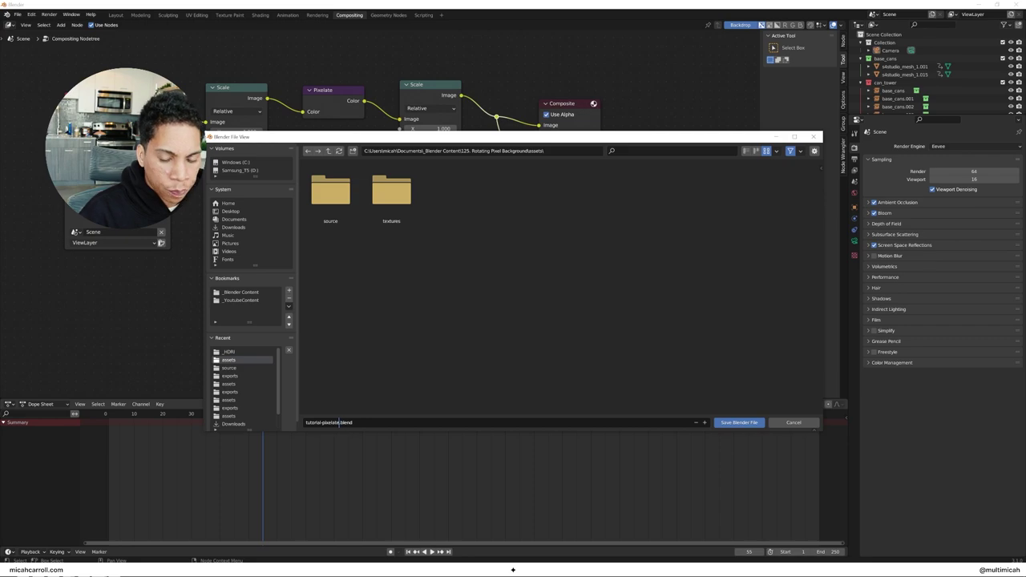
pyautogui.click(735, 425)
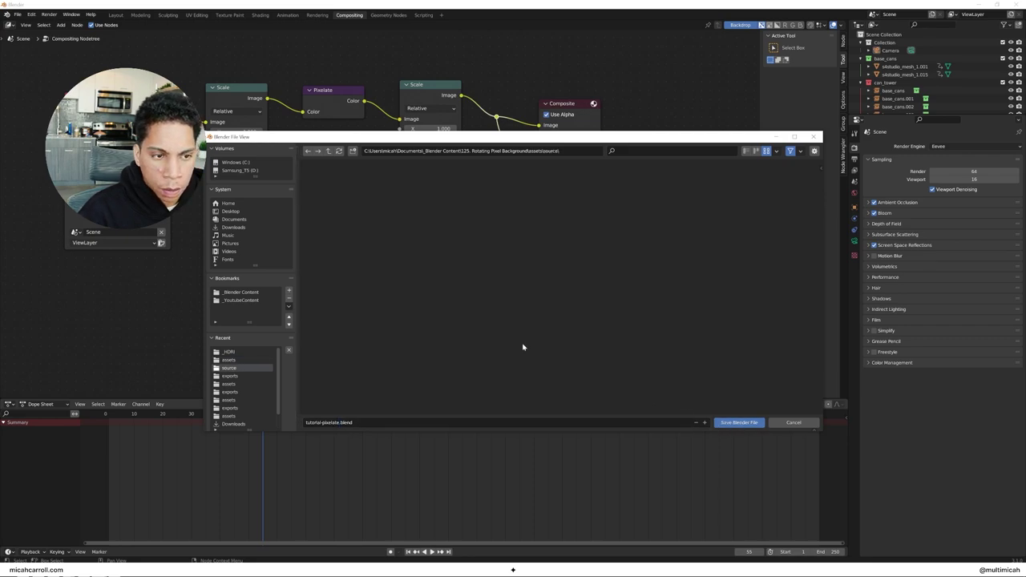
pyautogui.click(740, 422)
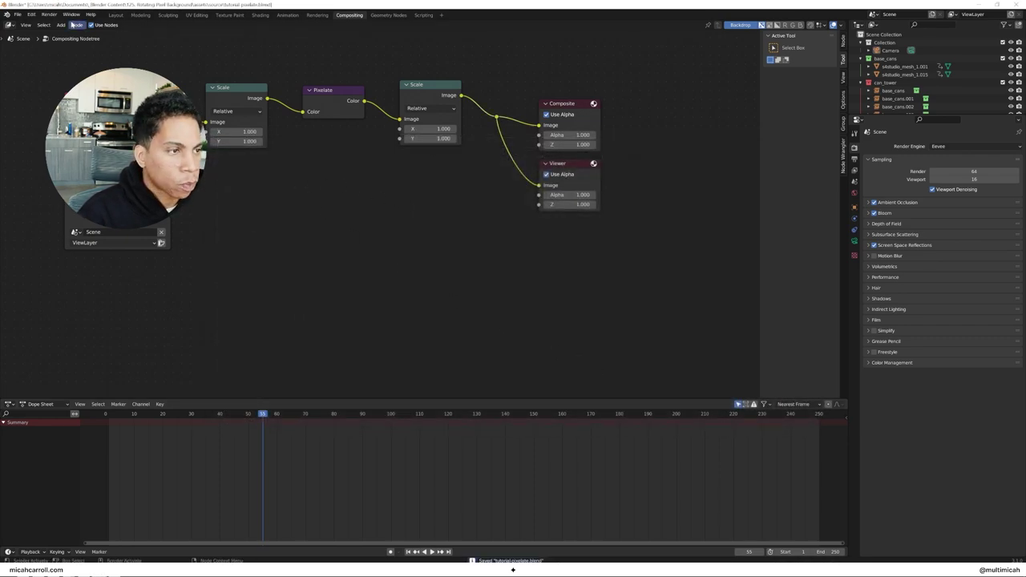
# - Render the current frame to fill the compositor backdrop and close the render window
pyautogui.click(48, 15)
pyautogui.click(64, 24)
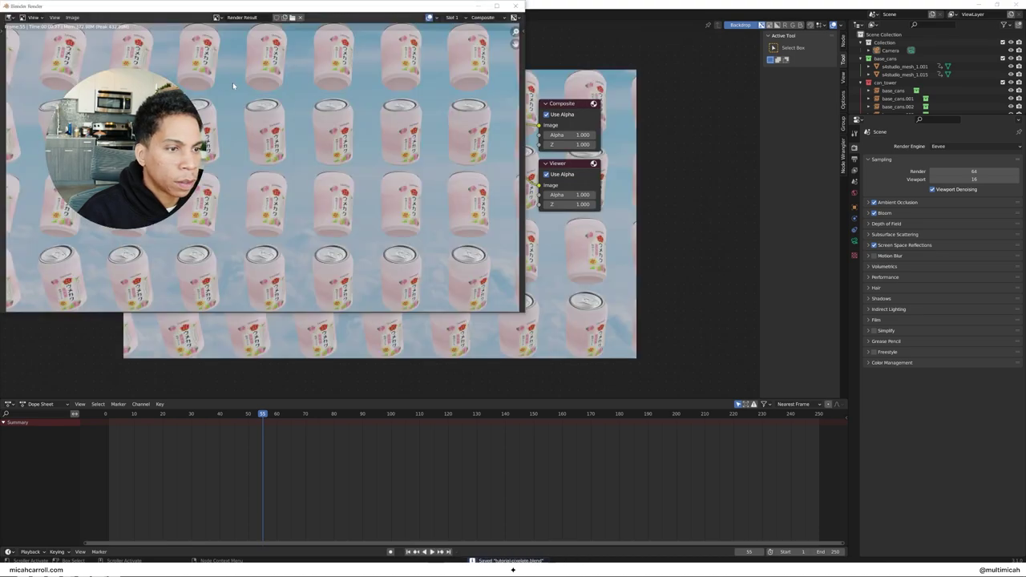
pyautogui.moveTo(286, 11); pyautogui.dragTo(356, 31)
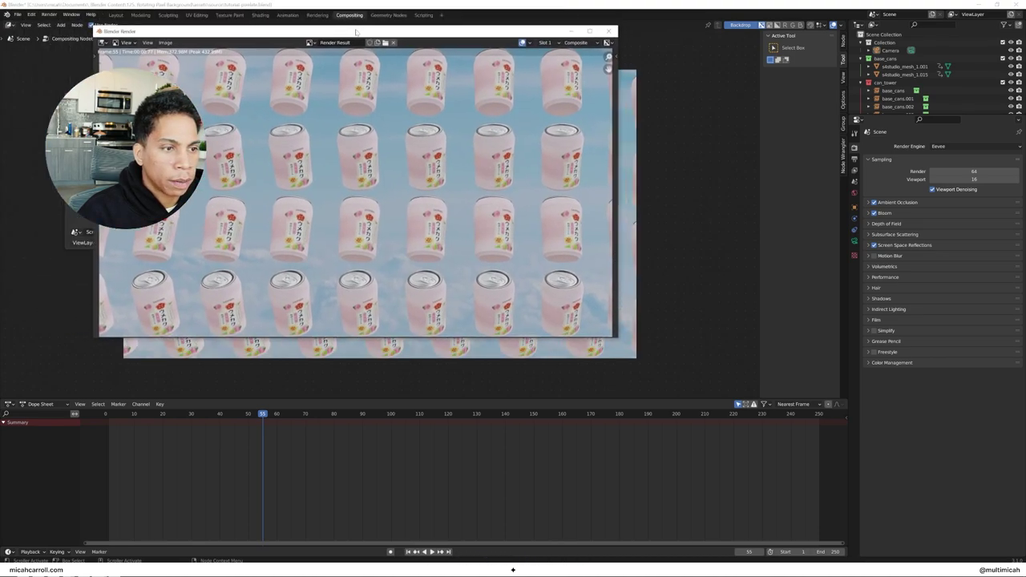
pyautogui.click(608, 30)
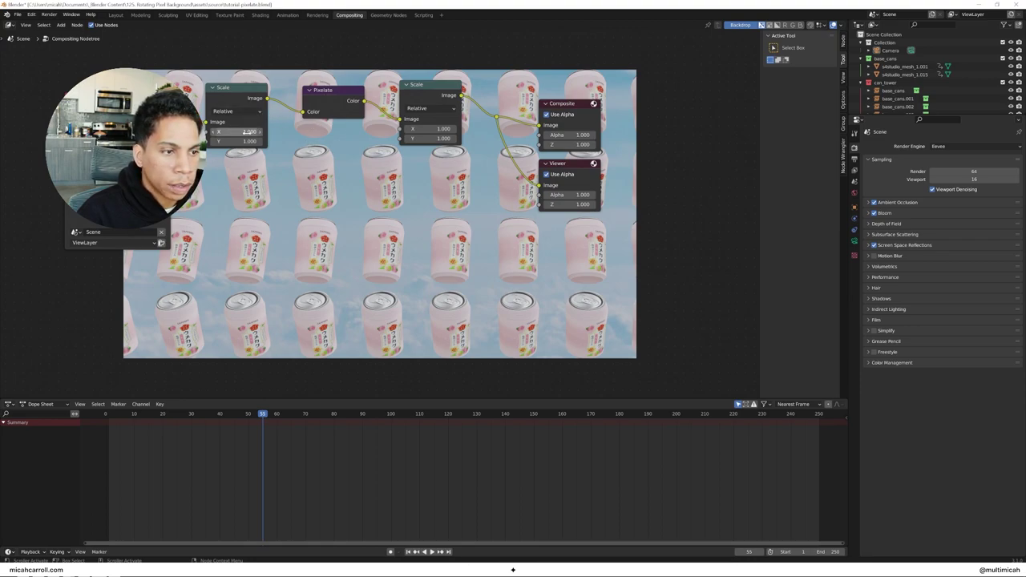
# - Set the first Scale node's X and Y to 0.25 and the second Scale node's X and Y to 4
pyautogui.moveTo(238, 132); pyautogui.dragTo(205, 141)
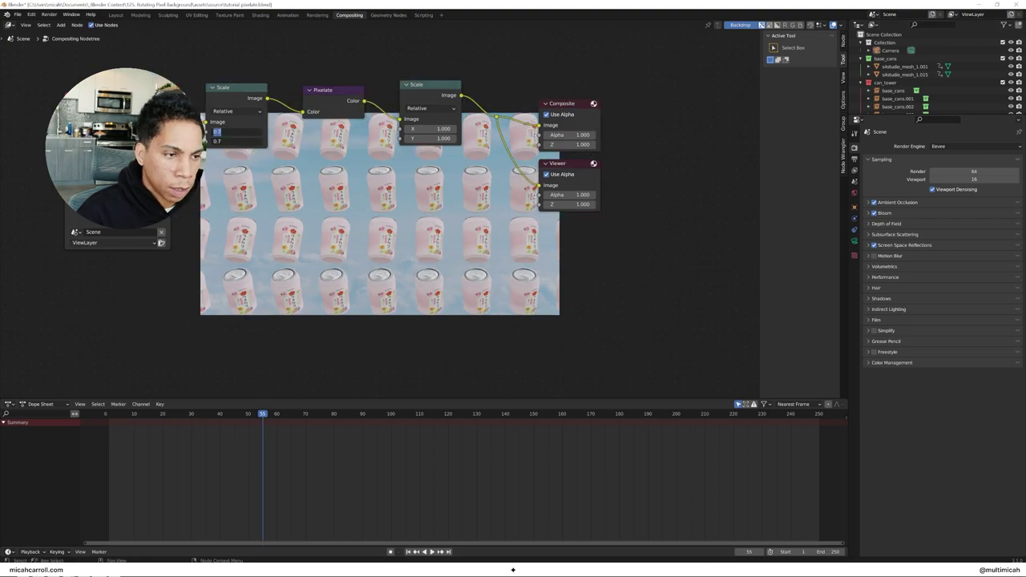
pyautogui.press('Return')
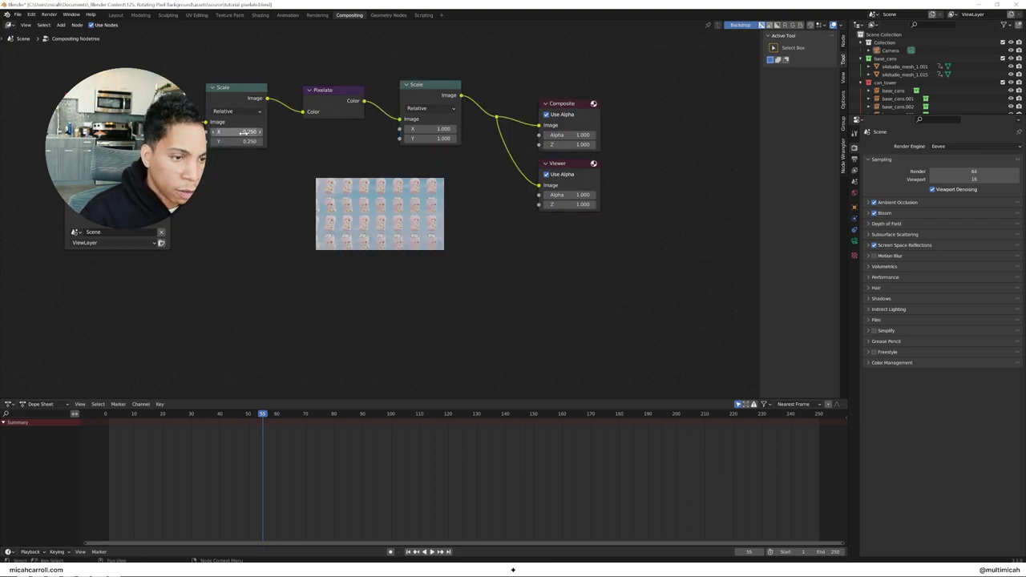
pyautogui.scroll(2, 425, 234)
pyautogui.scroll(-1, 425, 233)
pyautogui.moveTo(440, 114)
pyautogui.mouseDown()
pyautogui.moveTo(439, 126)
pyautogui.moveTo(555, 126)
pyautogui.moveTo(439, 126)
pyautogui.mouseUp()
pyautogui.write('4')
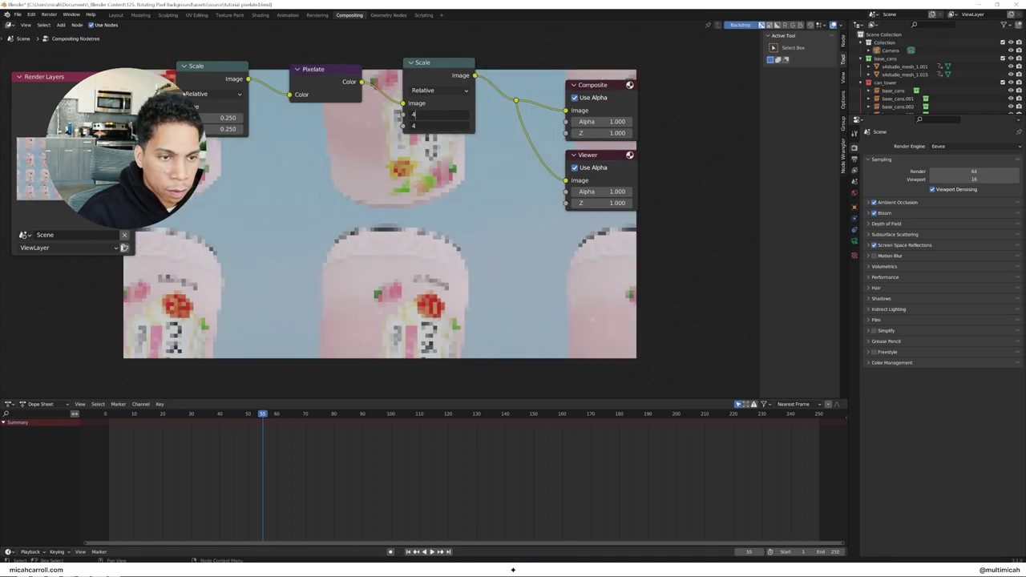
pyautogui.press('Return')
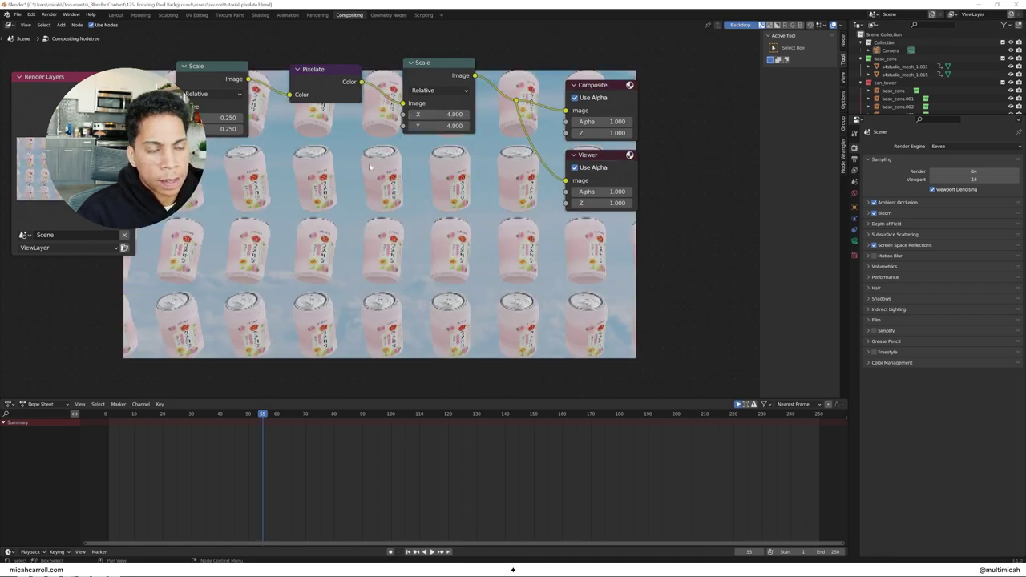
pyautogui.scroll(-2, 429, 215)
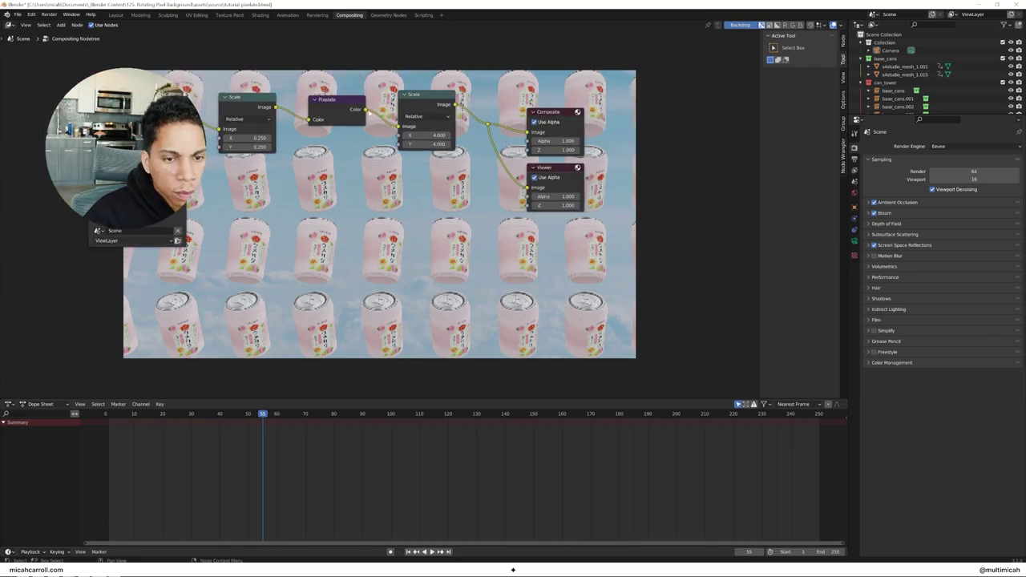
# - Set the scene's Color Management look to Very High Contrast
pyautogui.click(117, 16)
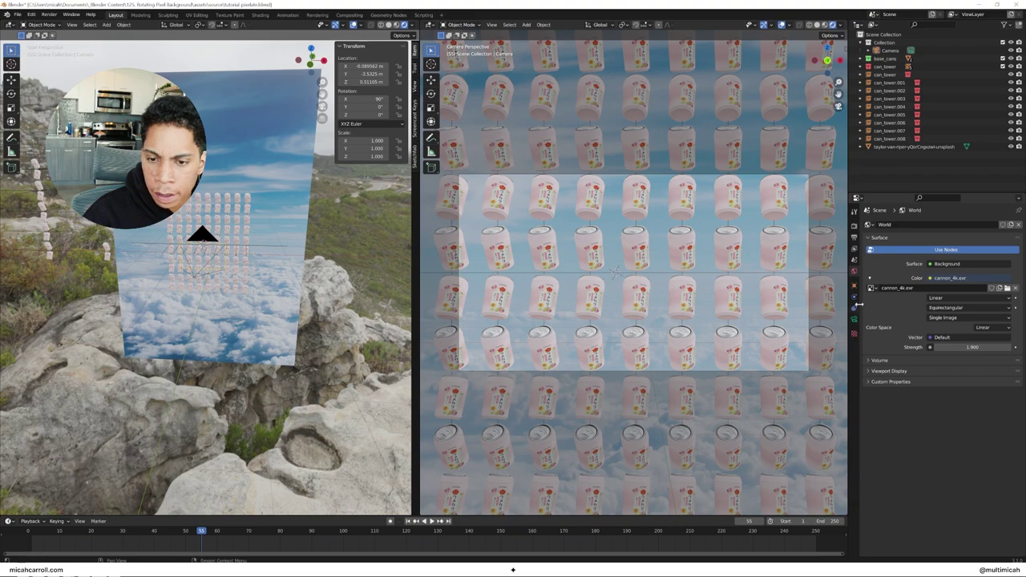
pyautogui.click(855, 227)
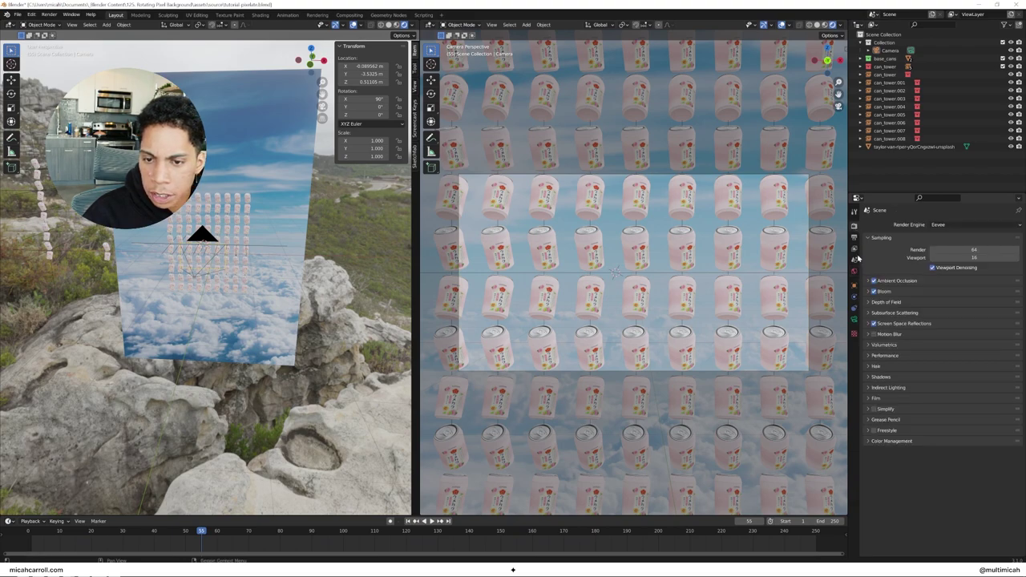
pyautogui.click(870, 441)
pyautogui.click(950, 474)
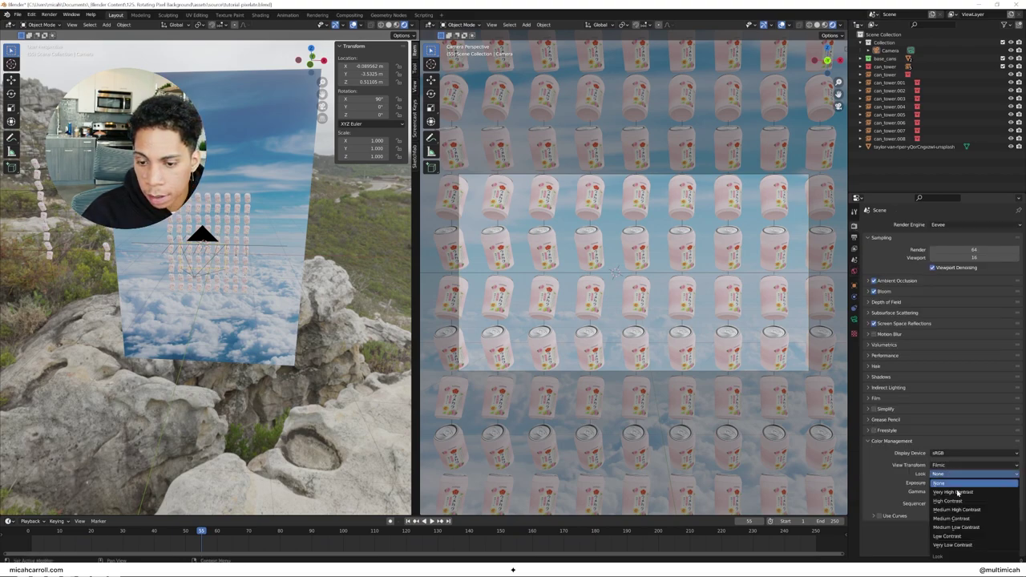
pyautogui.click(954, 484)
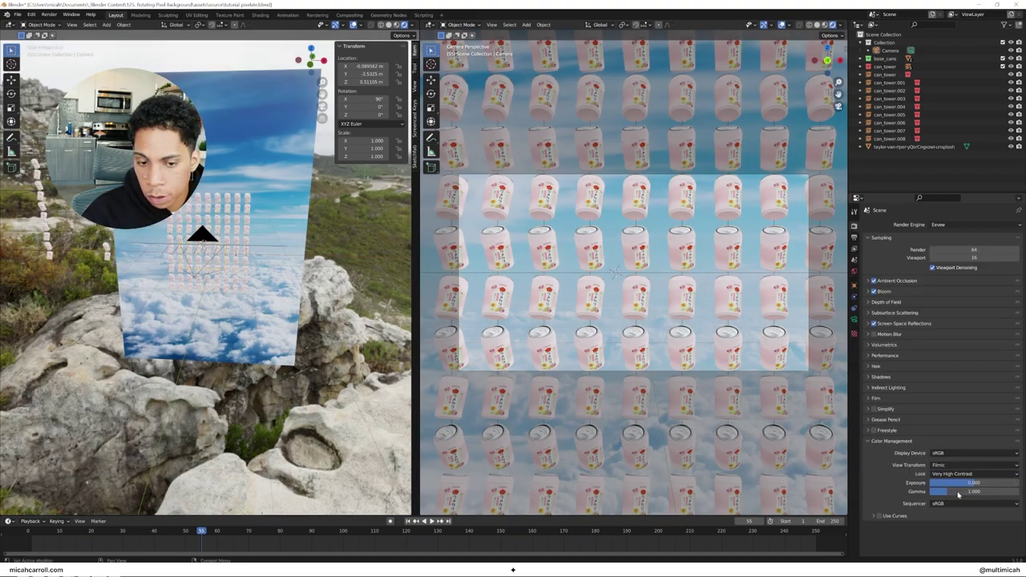
# - Render the frame again with the high-contrast look for the compositor and close the render window
pyautogui.click(356, 15)
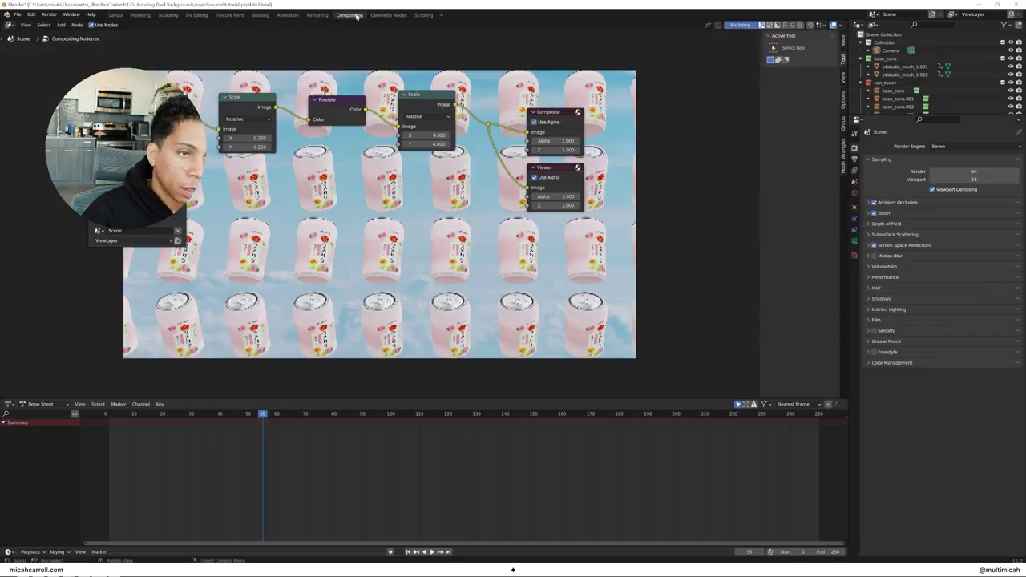
pyautogui.click(48, 14)
pyautogui.click(62, 21)
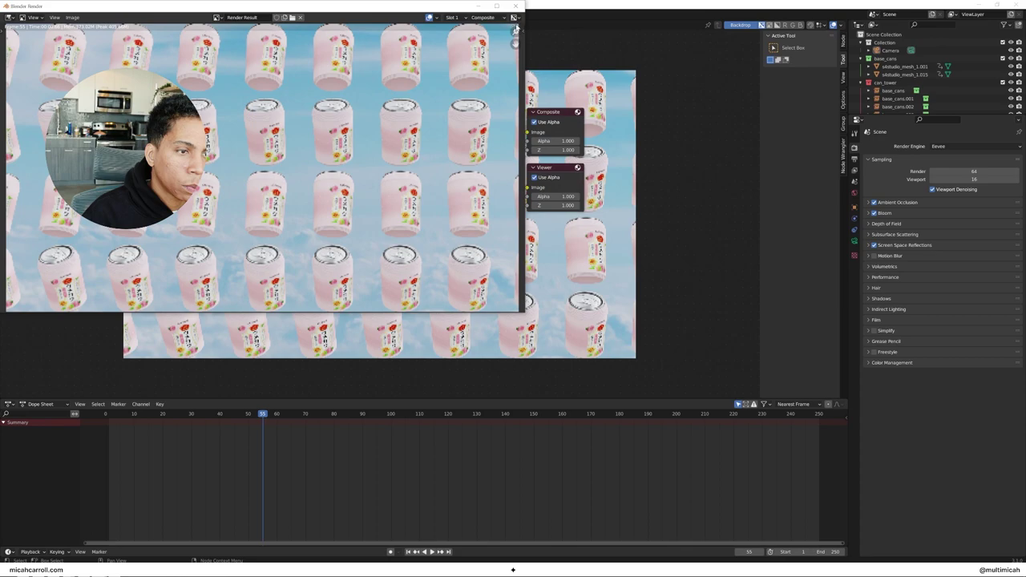
pyautogui.click(515, 5)
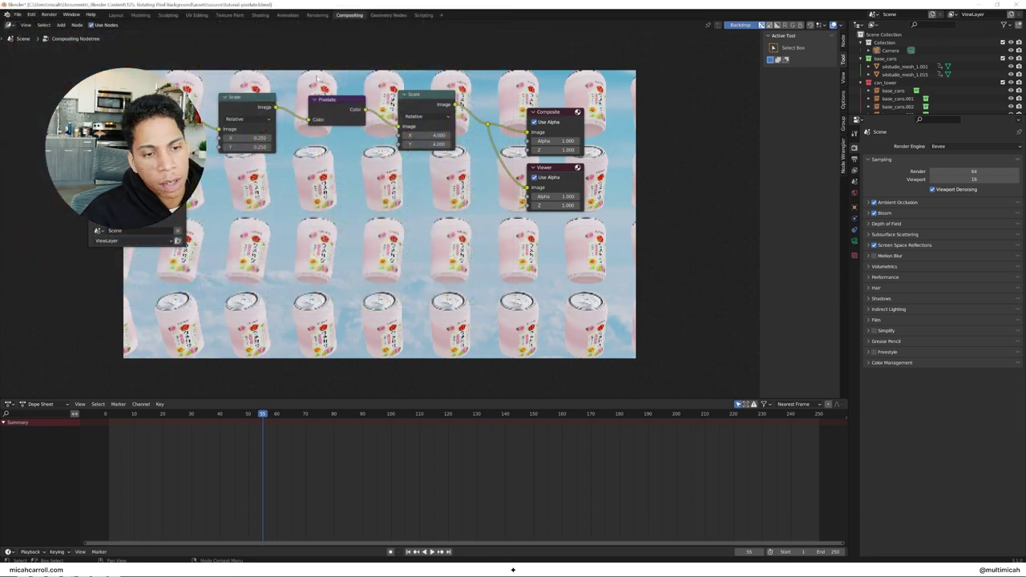